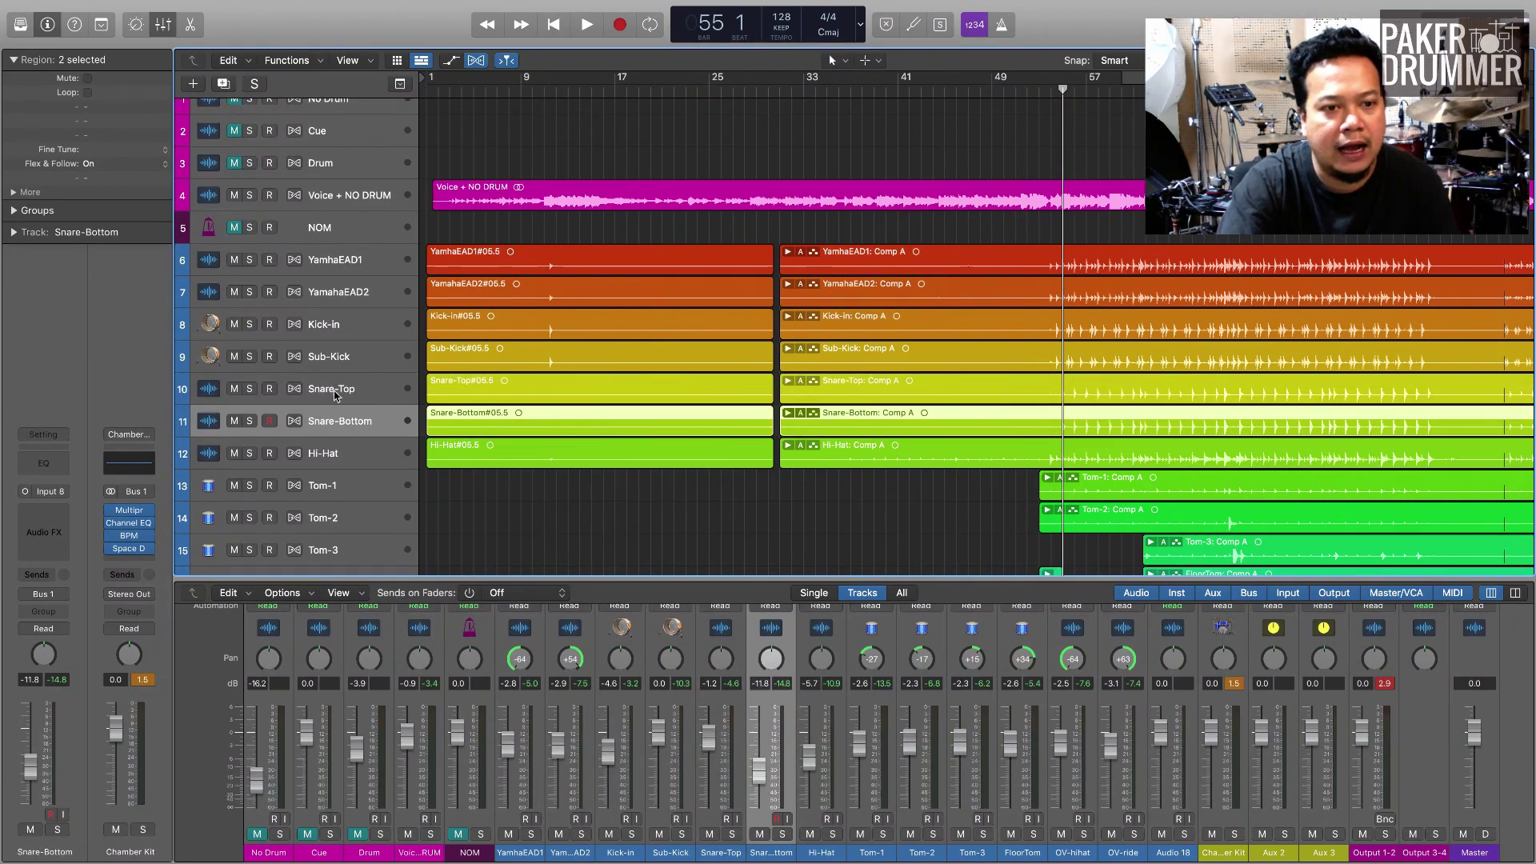
- Load the legacy Logic Acoustic Snare channel strip setting Jazz Snare on the Snare-Bottom track
{"action": "left_click", "coordinate": [335, 395]}
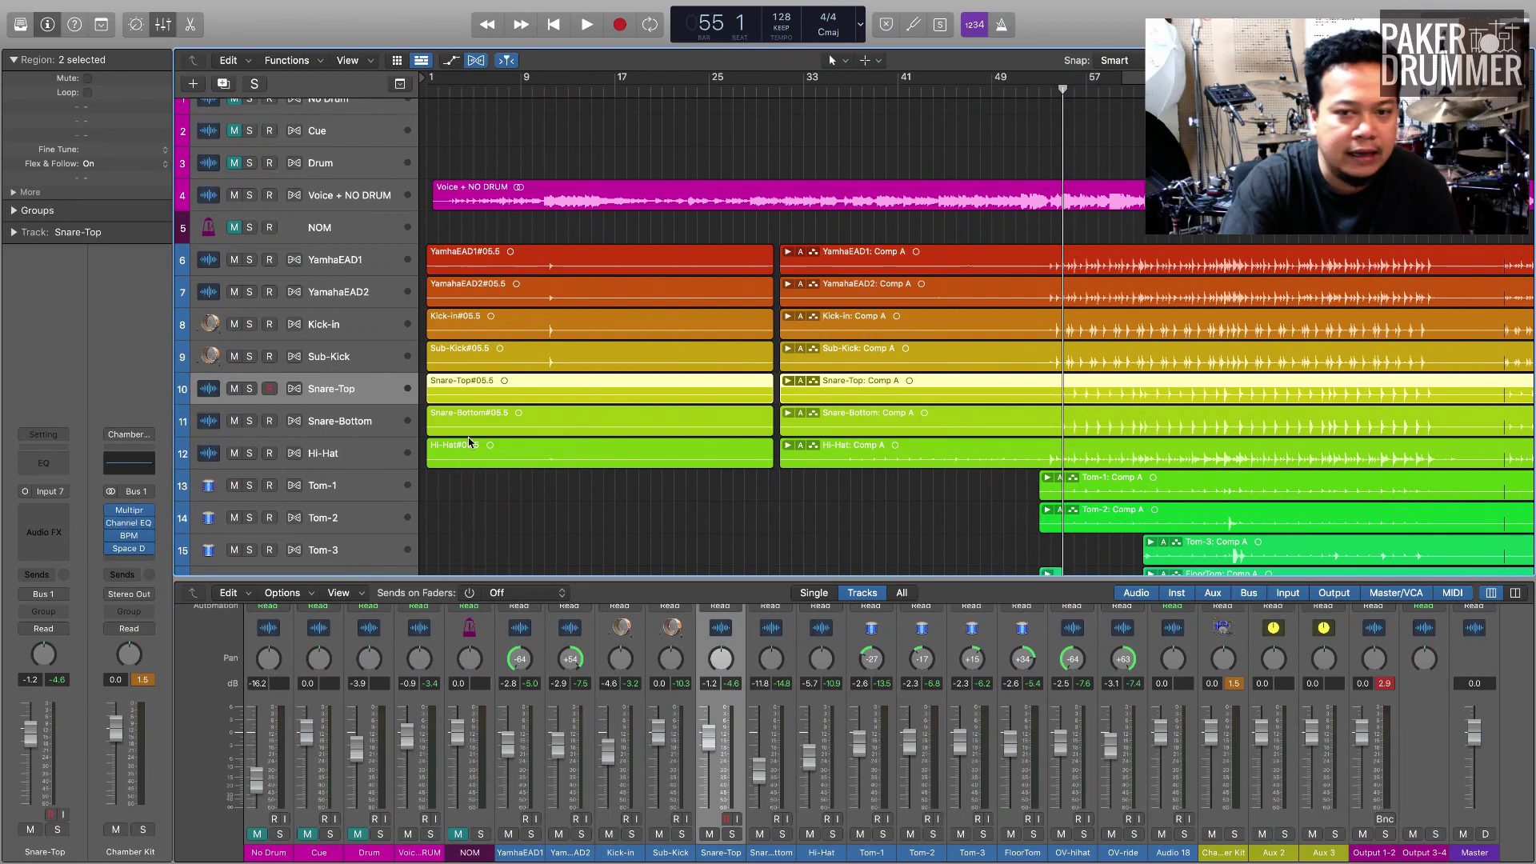
{"action": "left_click", "coordinate": [377, 421]}
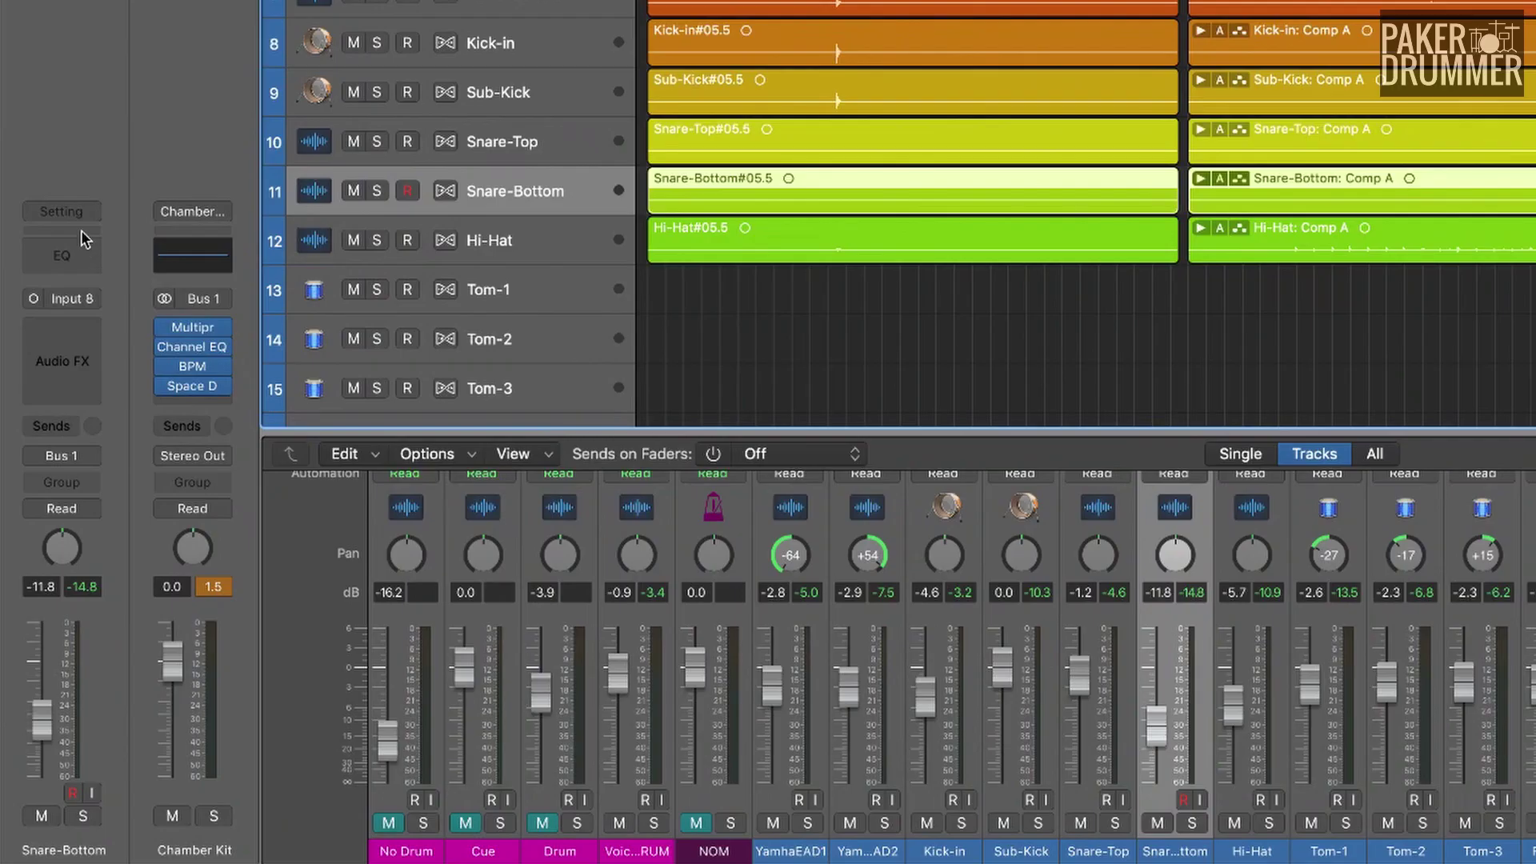
{"action": "left_click", "coordinate": [76, 213]}
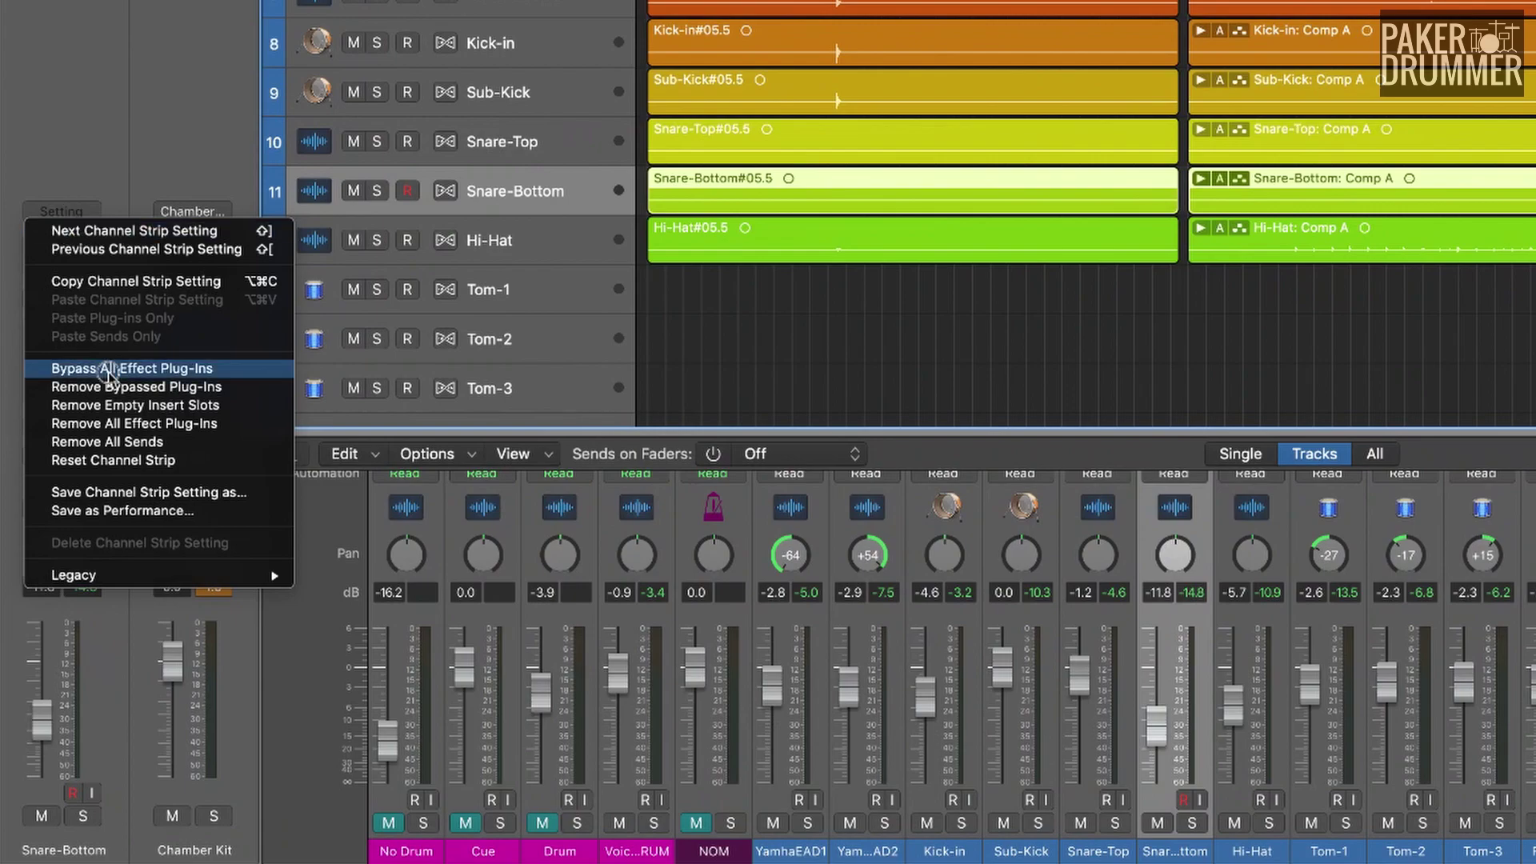
{"action": "mouse_move", "coordinate": [123, 576]}
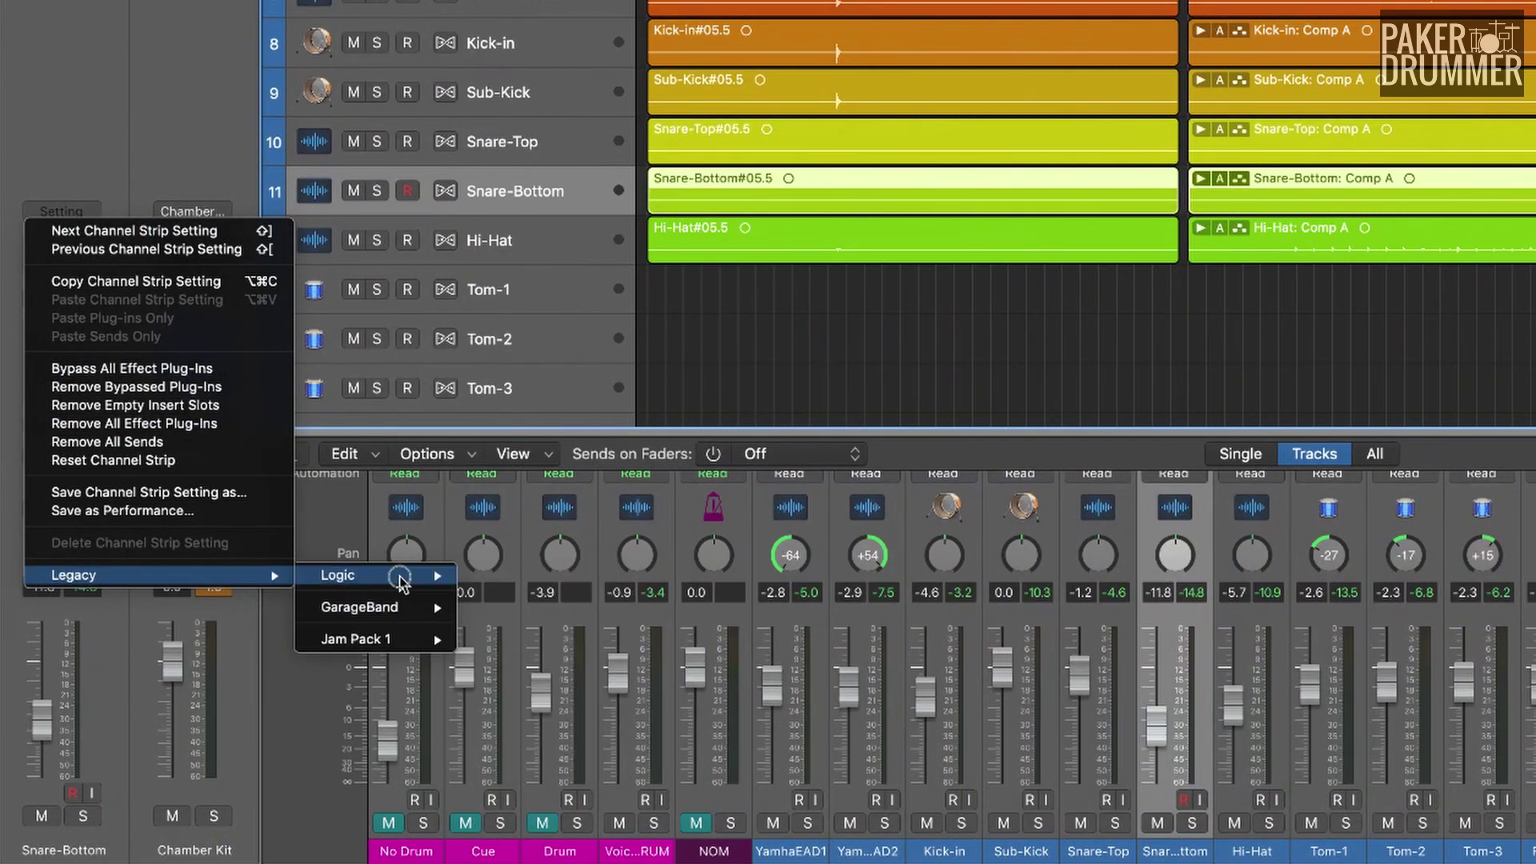
{"action": "mouse_move", "coordinate": [376, 576]}
{"action": "mouse_move", "coordinate": [654, 693]}
{"action": "mouse_move", "coordinate": [800, 686]}
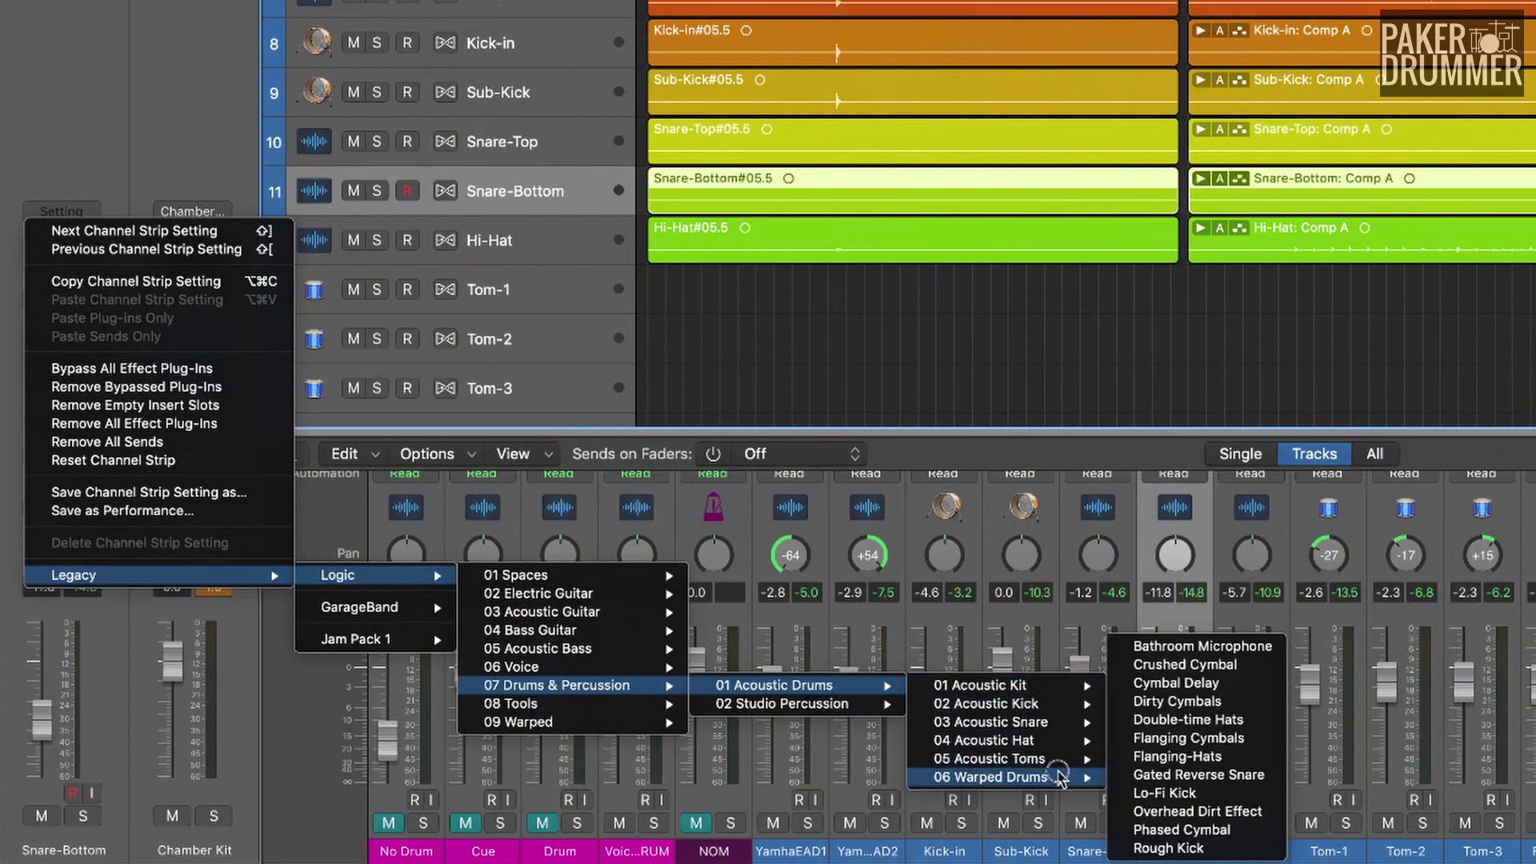
{"action": "mouse_move", "coordinate": [1064, 760]}
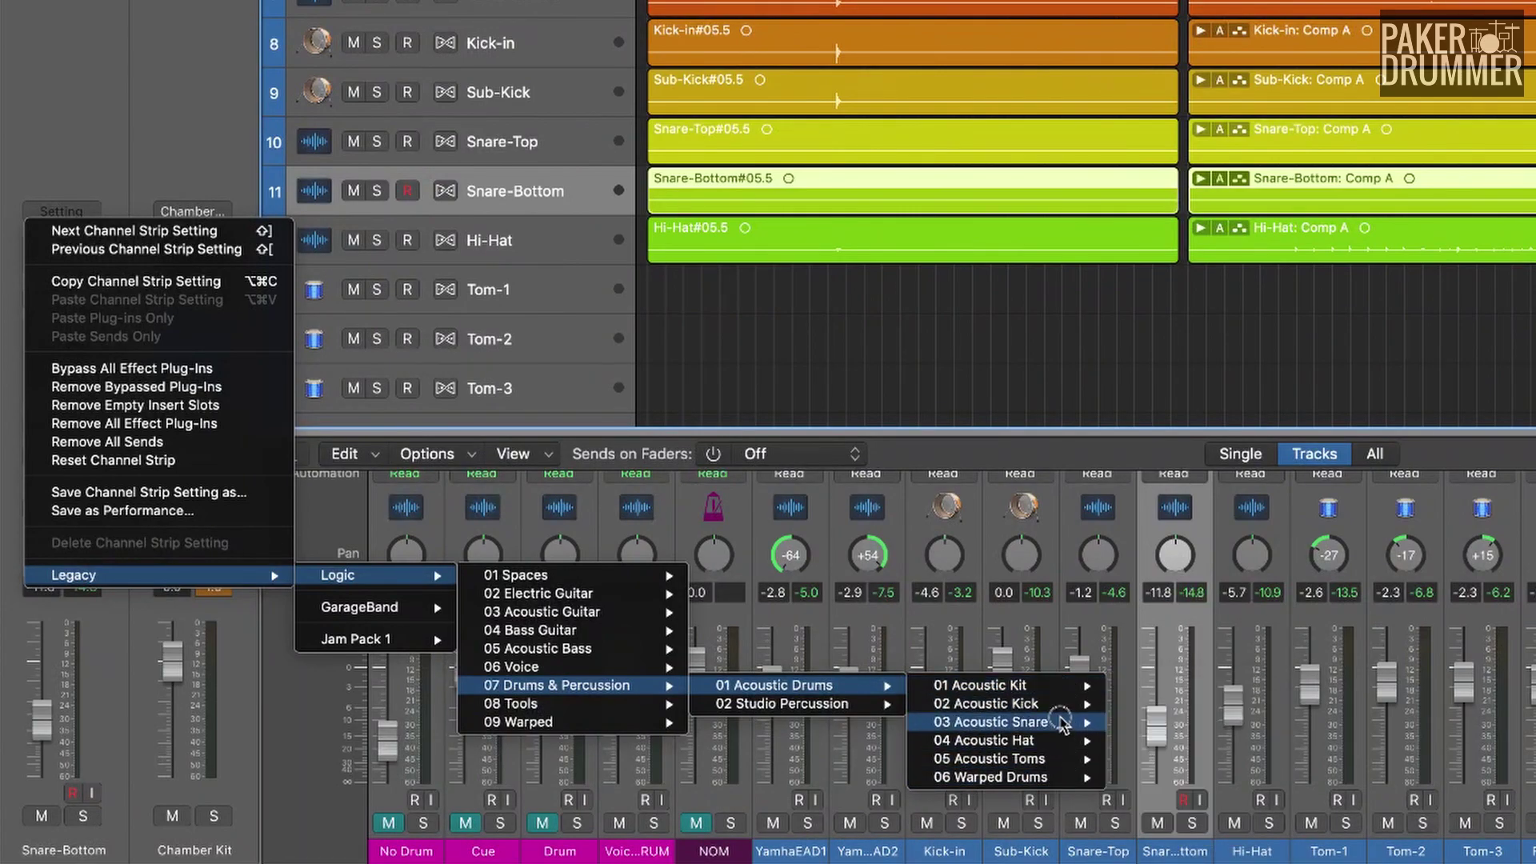
{"action": "mouse_move", "coordinate": [1068, 724]}
{"action": "left_click", "coordinate": [1192, 777]}
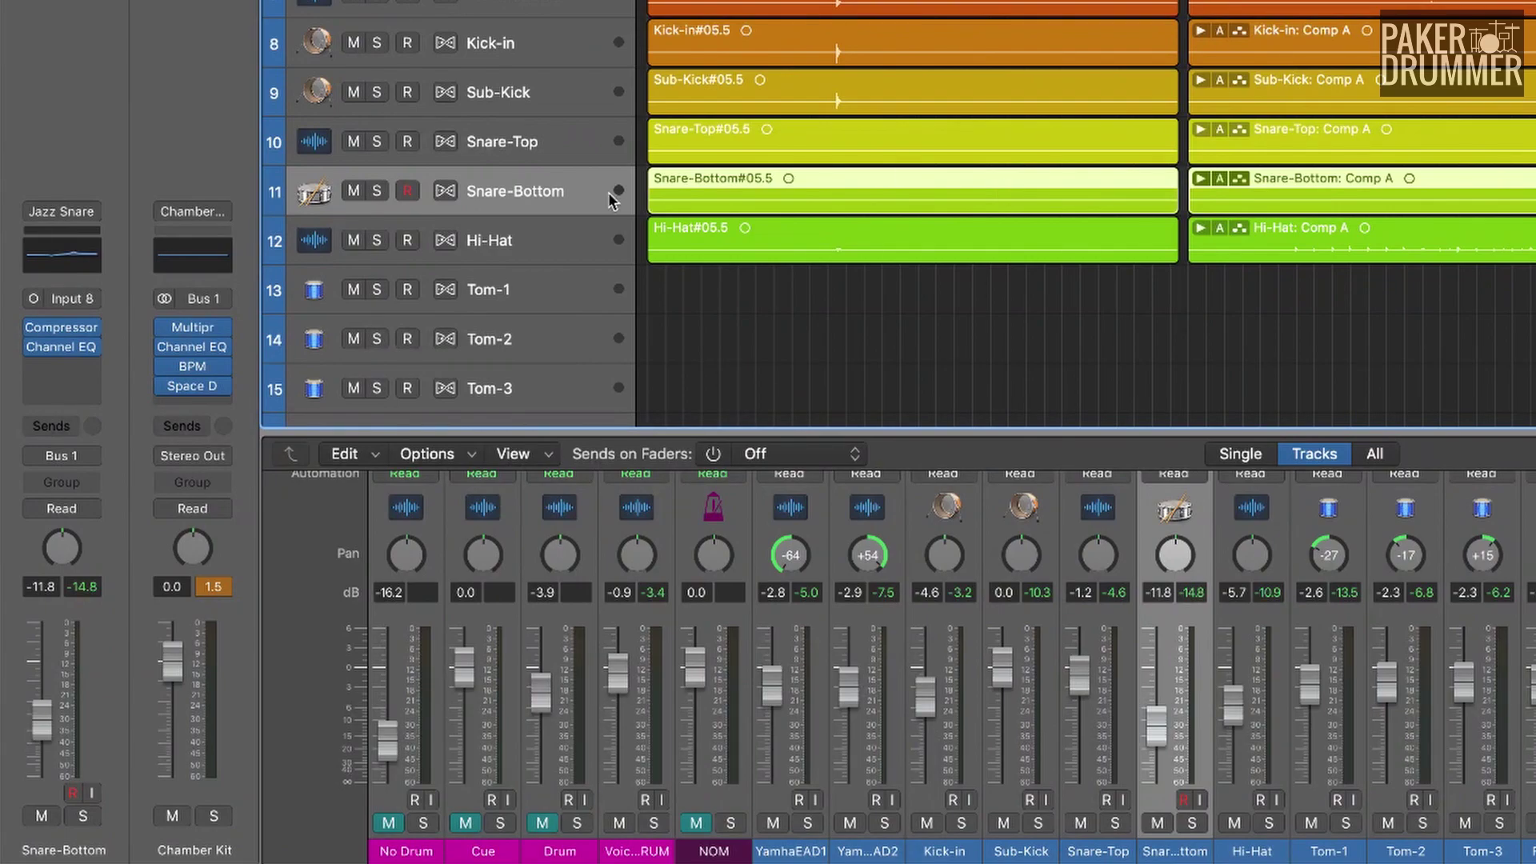
- Solo the Snare-Bottom and Snare-Top tracks and set the Snare-Bottom volume to about -13.6 dB
{"action": "left_click", "coordinate": [379, 188]}
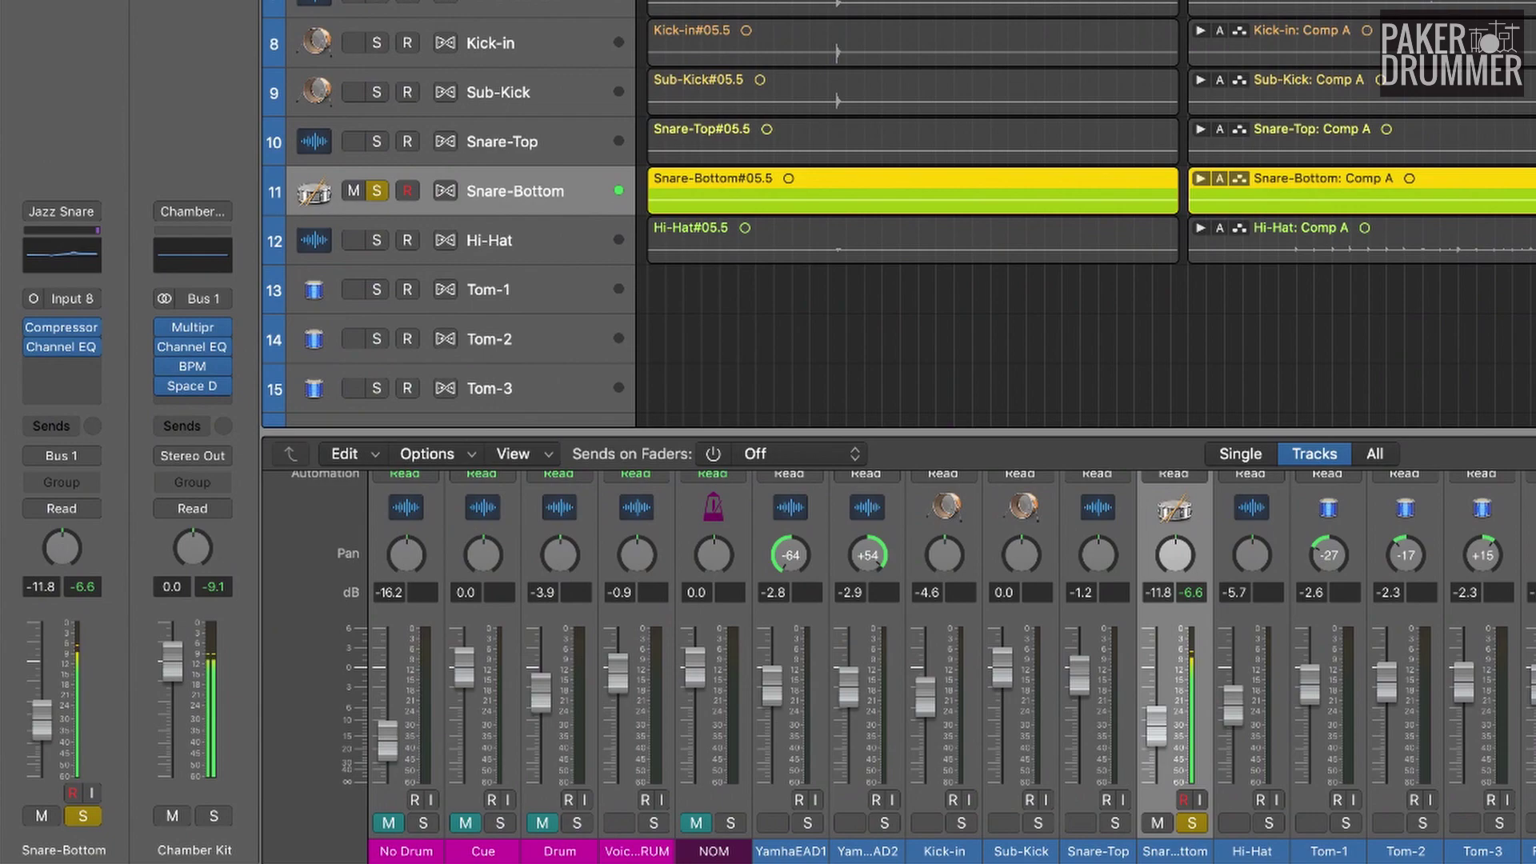
{"action": "left_click_drag", "start_coordinate": [42, 724], "coordinate": [43, 744]}
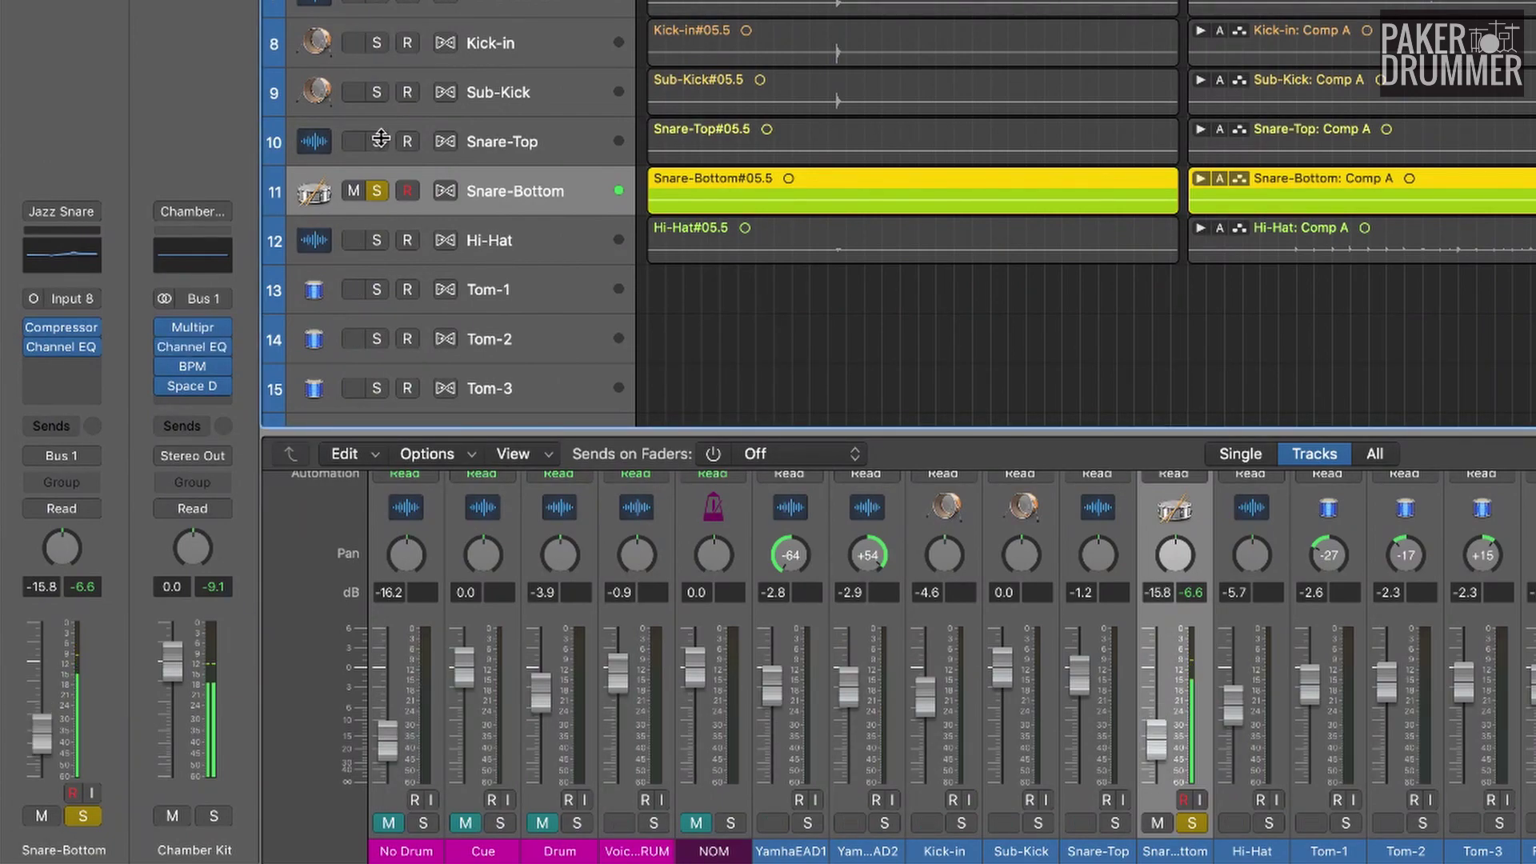
{"action": "left_click", "coordinate": [378, 142]}
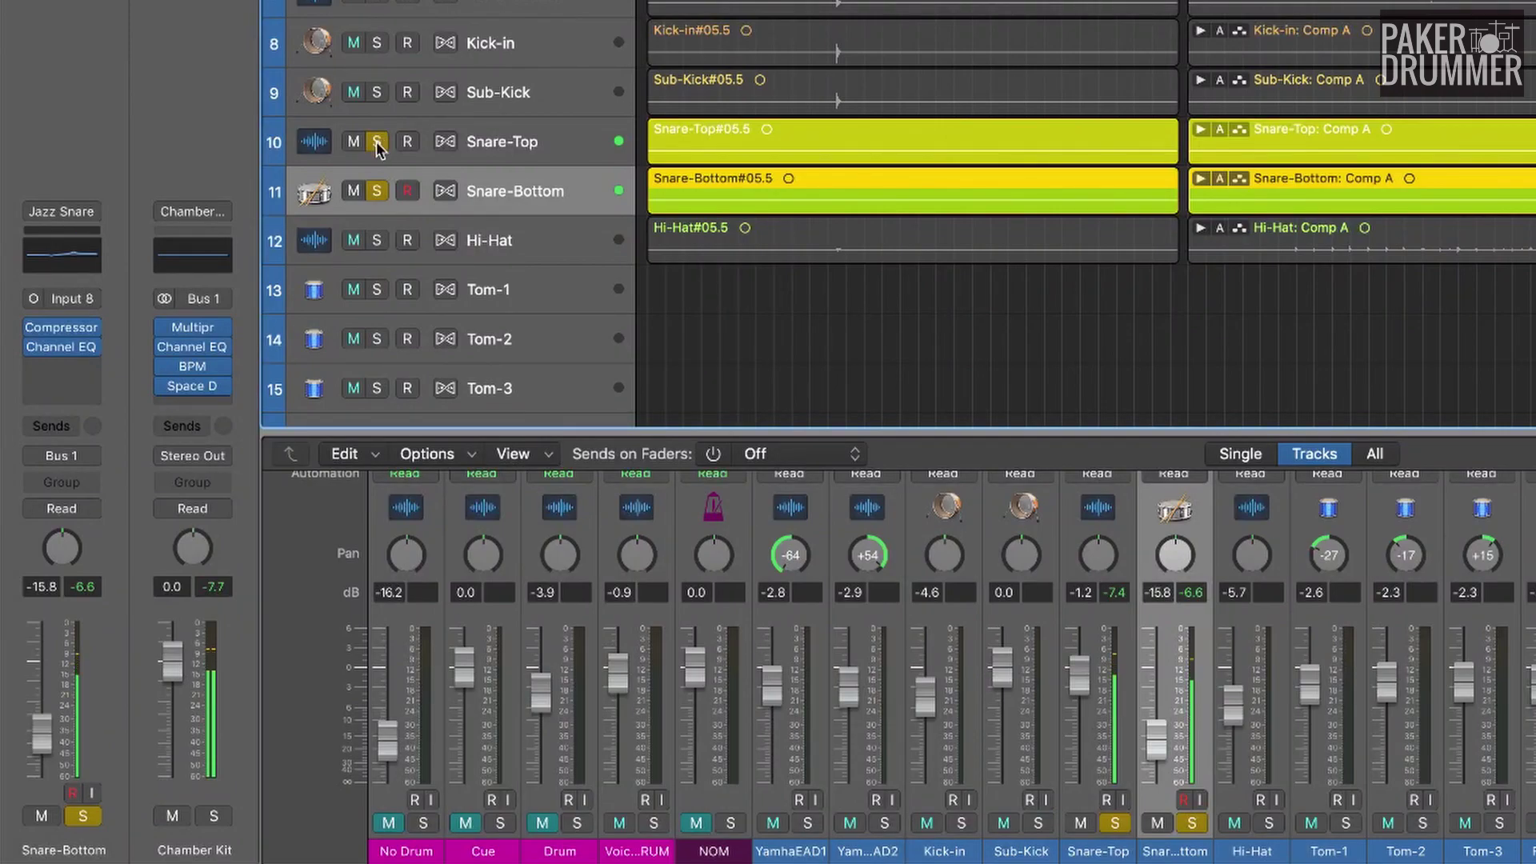
{"action": "left_click_drag", "start_coordinate": [45, 722], "coordinate": [46, 711]}
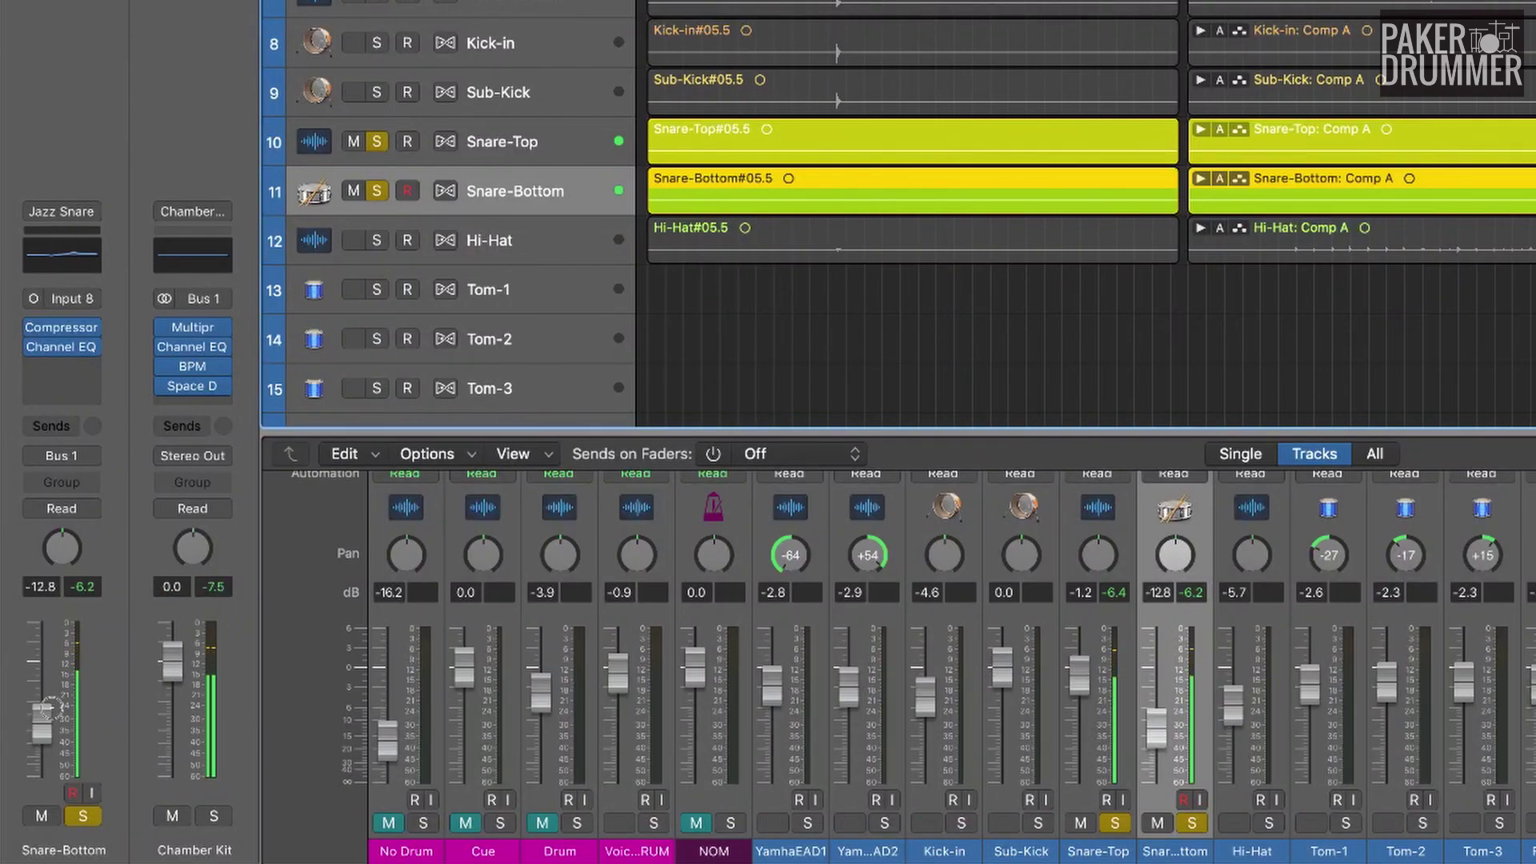
- Select the Snare-Top track to show its channel strip
{"action": "left_click", "coordinate": [1059, 162]}
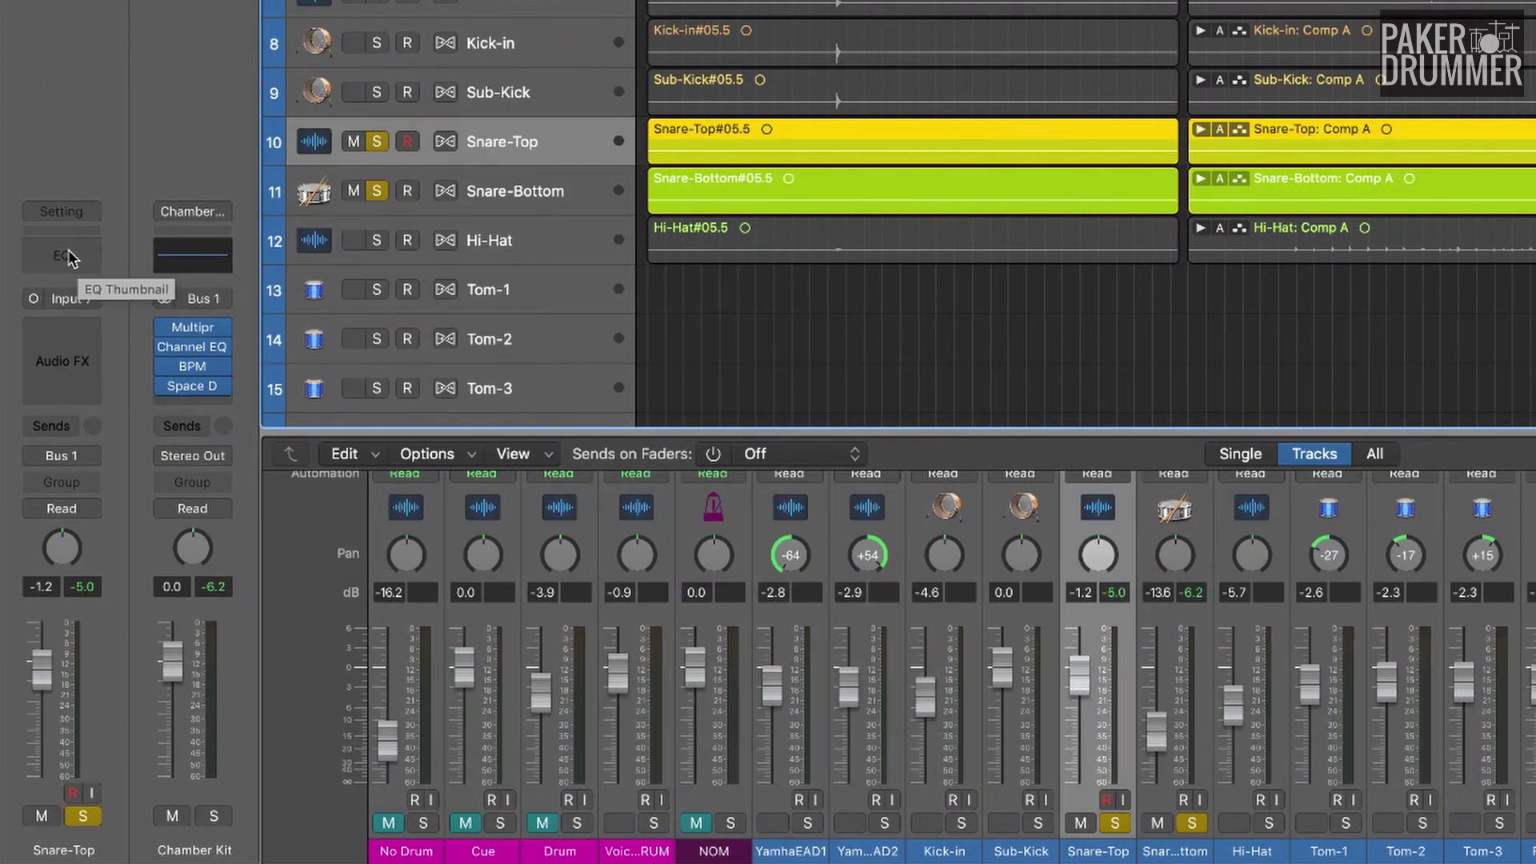
{"action": "left_click", "coordinate": [80, 329]}
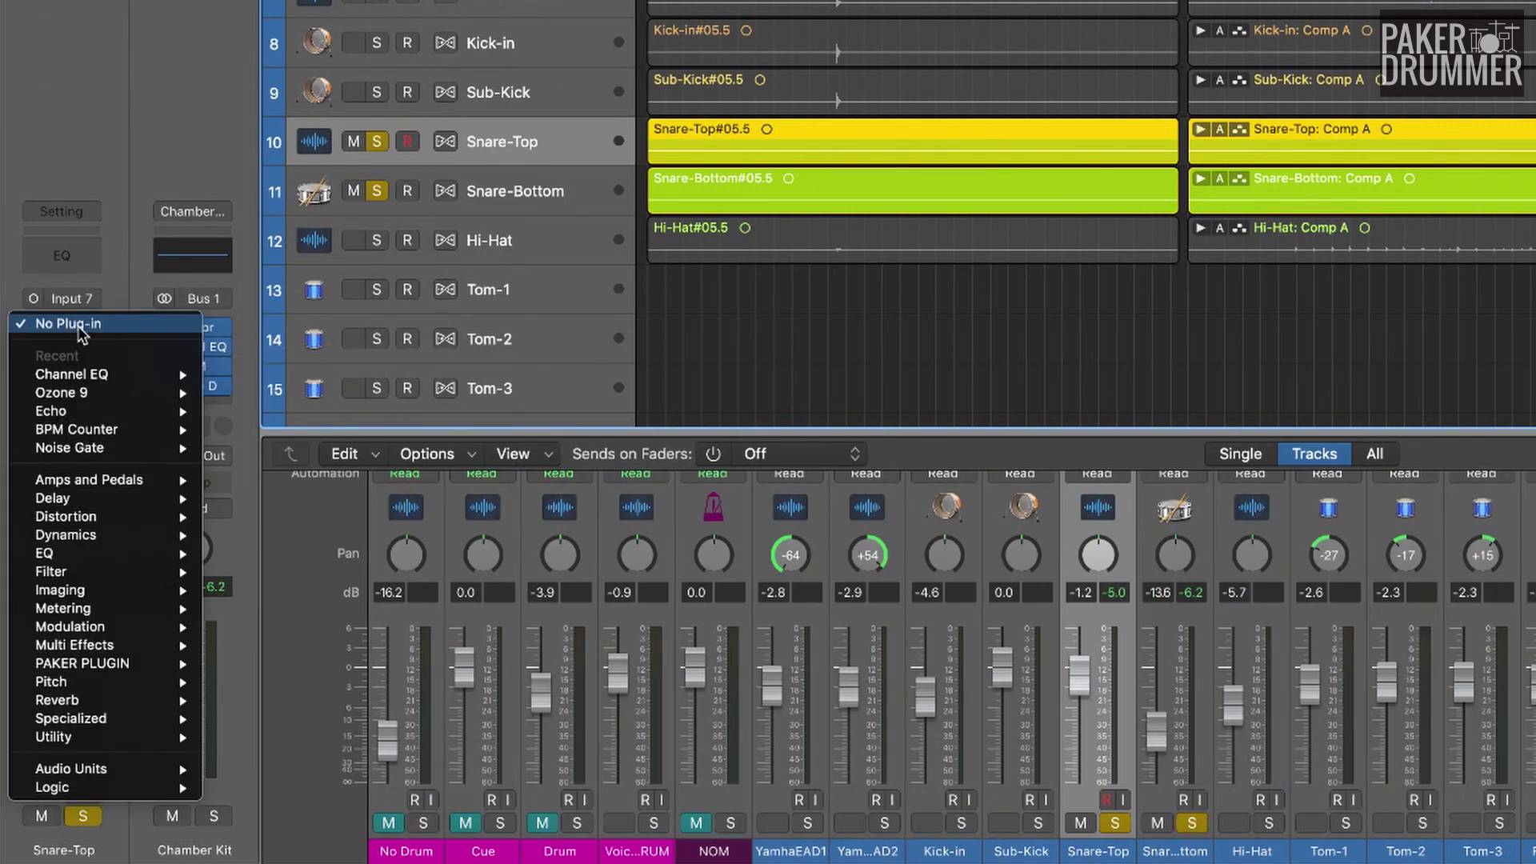
{"action": "left_click", "coordinate": [65, 96]}
{"action": "left_click", "coordinate": [82, 345]}
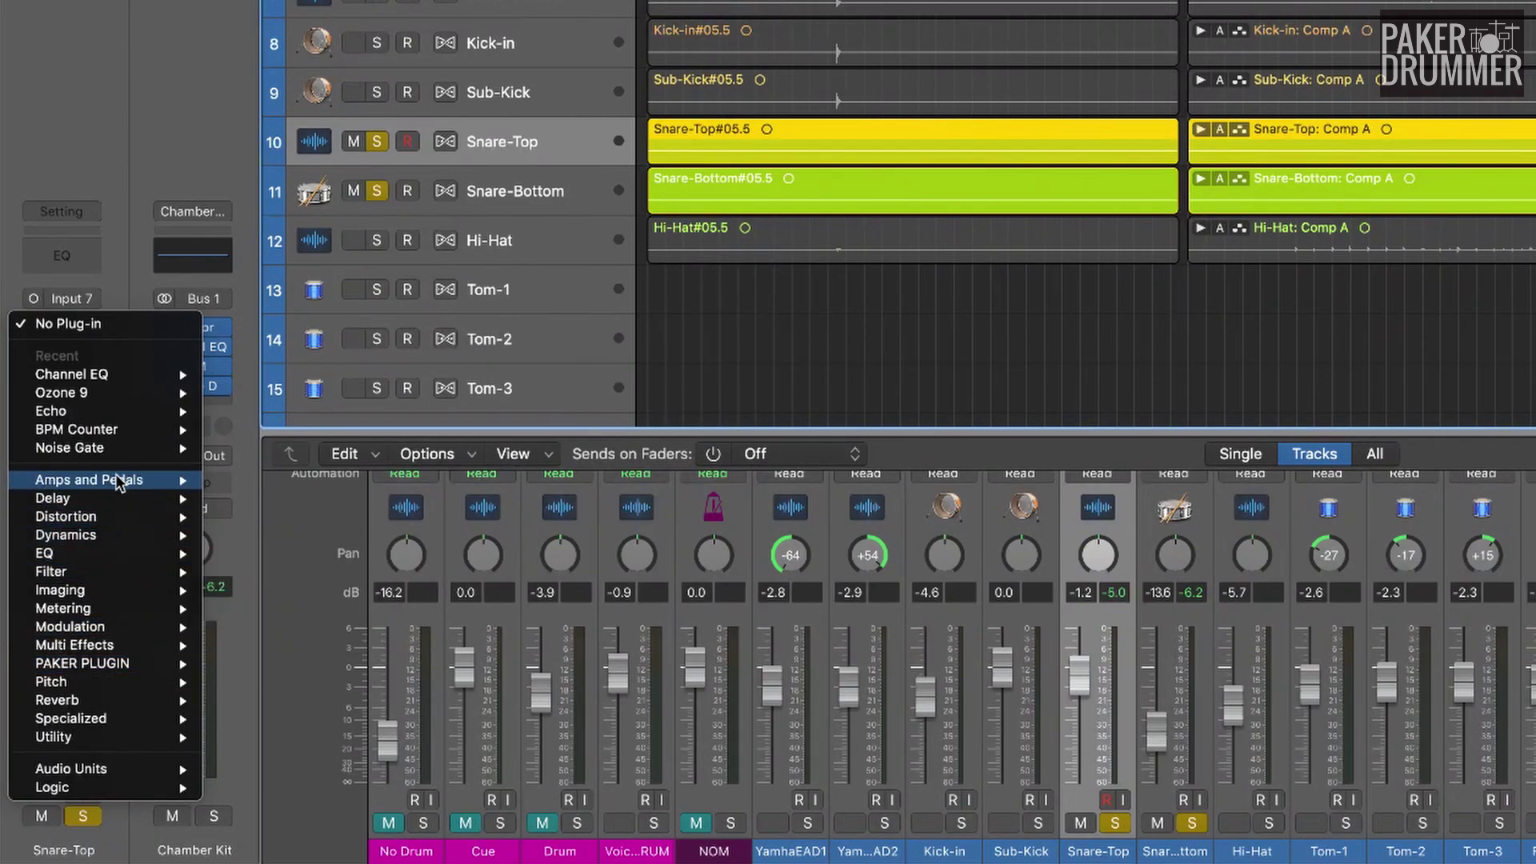
{"action": "left_click", "coordinate": [113, 141]}
{"action": "key", "text": "ctrl+alt+super+m"}
{"action": "key", "text": "ctrl+alt+super+m"}
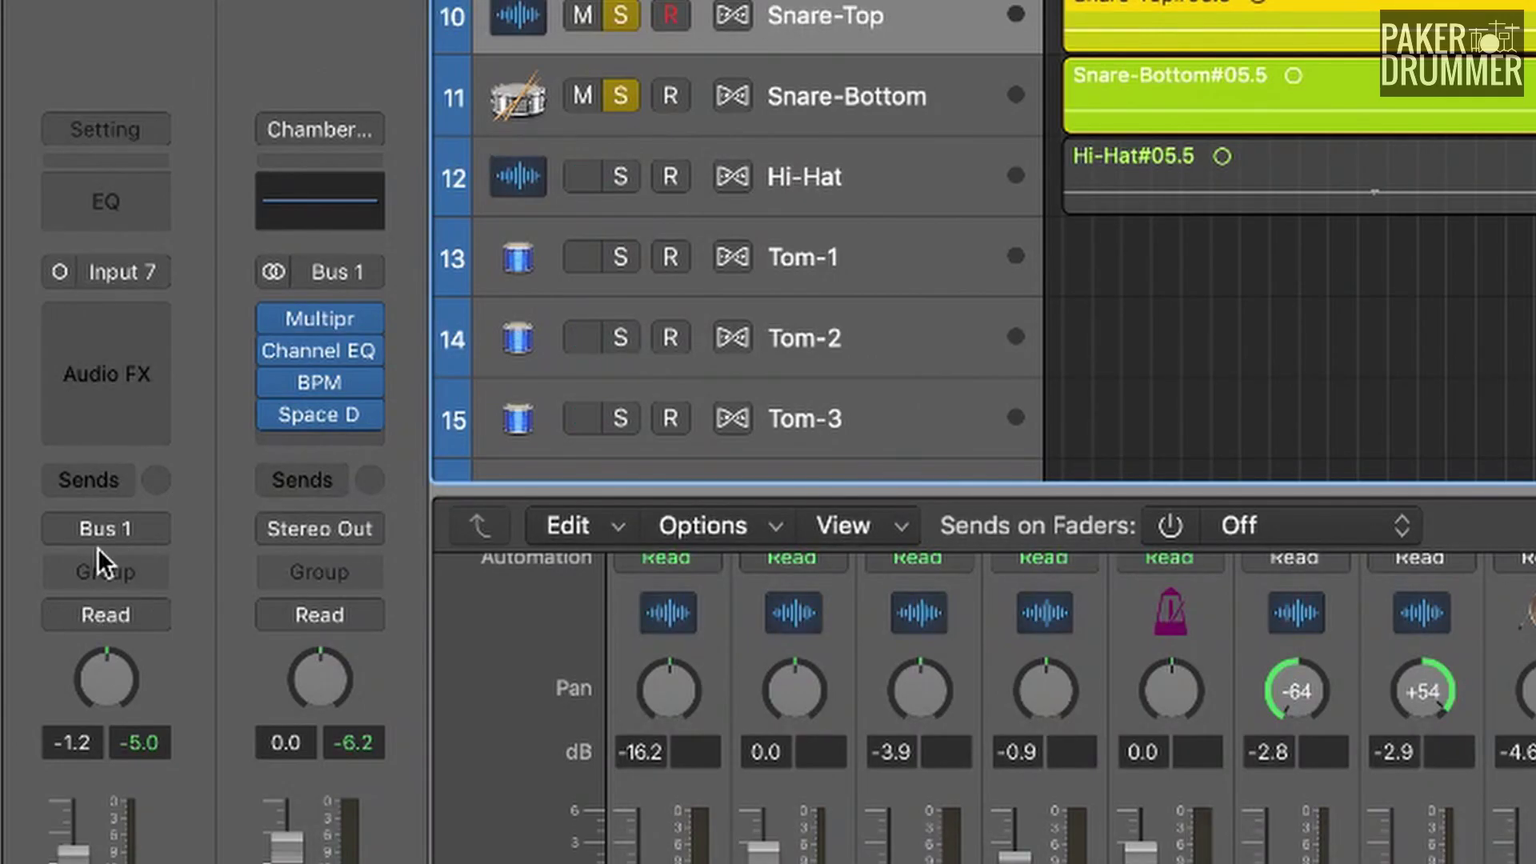
- Route the Snare-Top track's output to Bus 2, which feeds Aux 2
{"action": "left_click", "coordinate": [142, 543]}
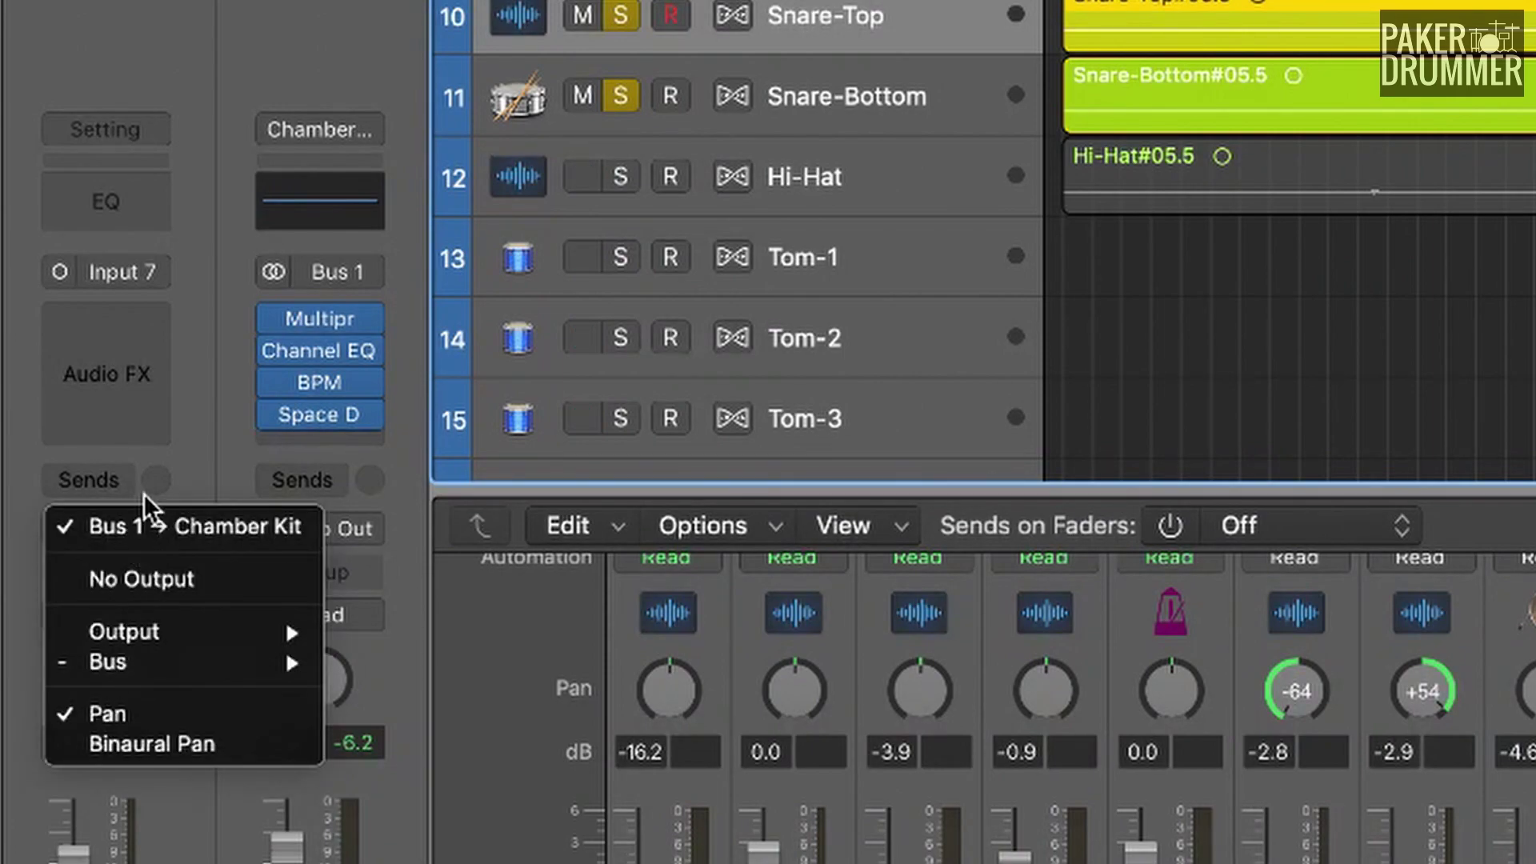
{"action": "key", "text": "Escape"}
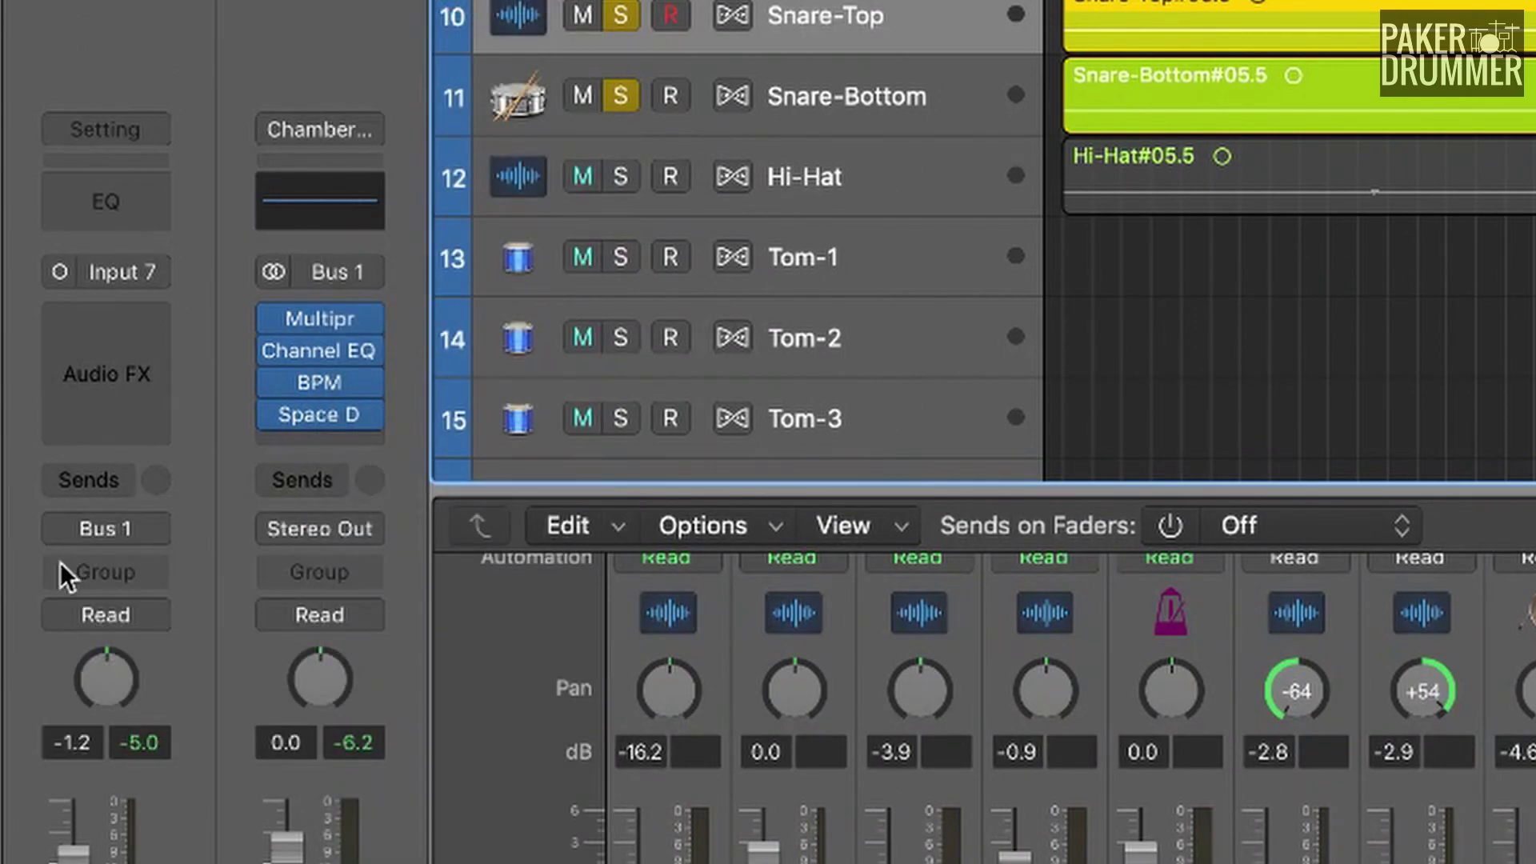
{"action": "left_click", "coordinate": [97, 539]}
{"action": "mouse_move", "coordinate": [160, 662]}
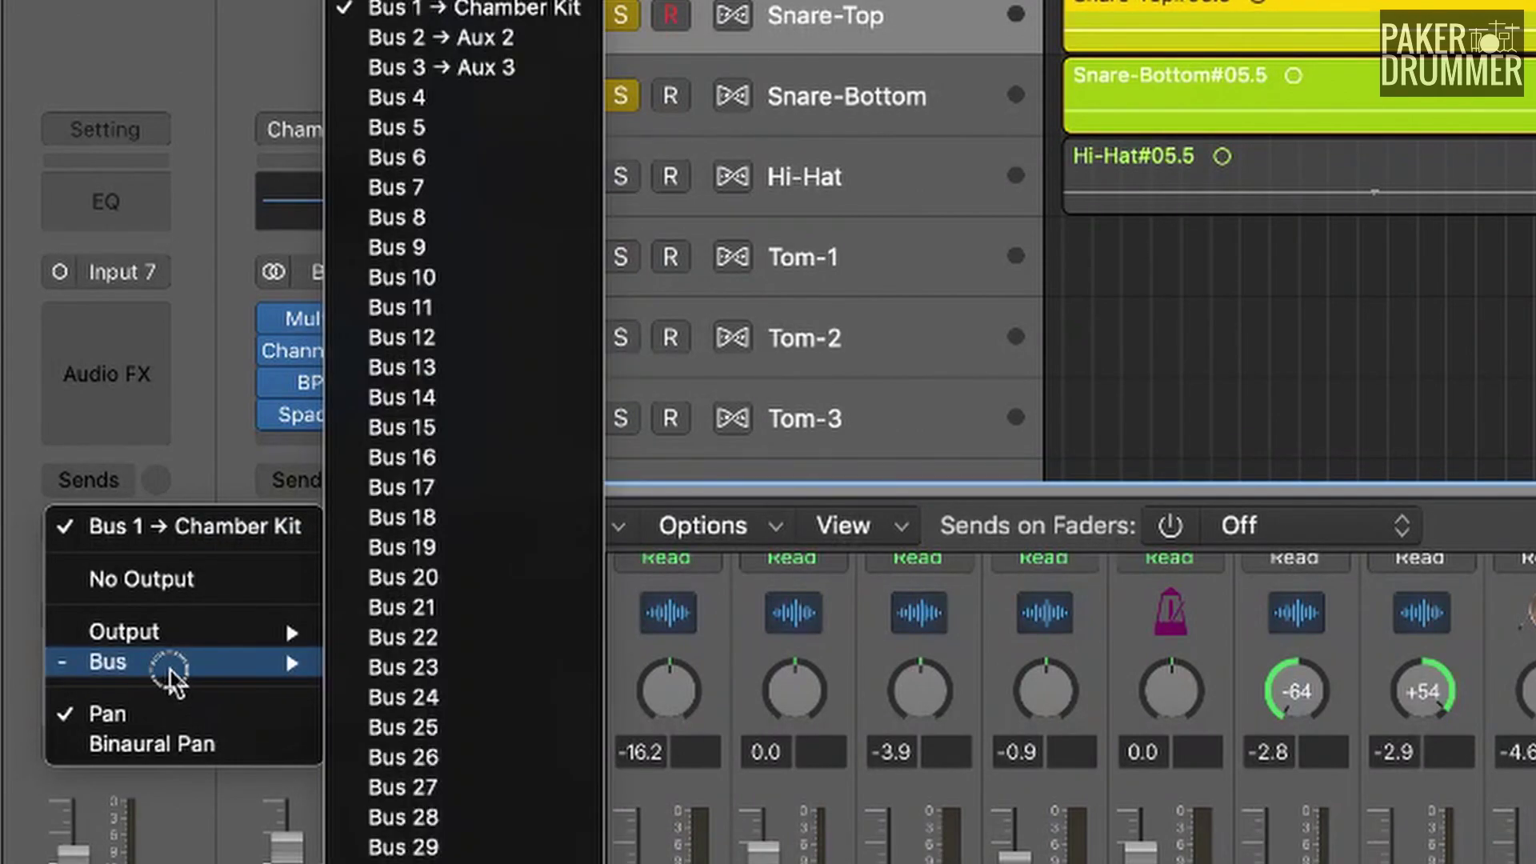
{"action": "left_click", "coordinate": [442, 36]}
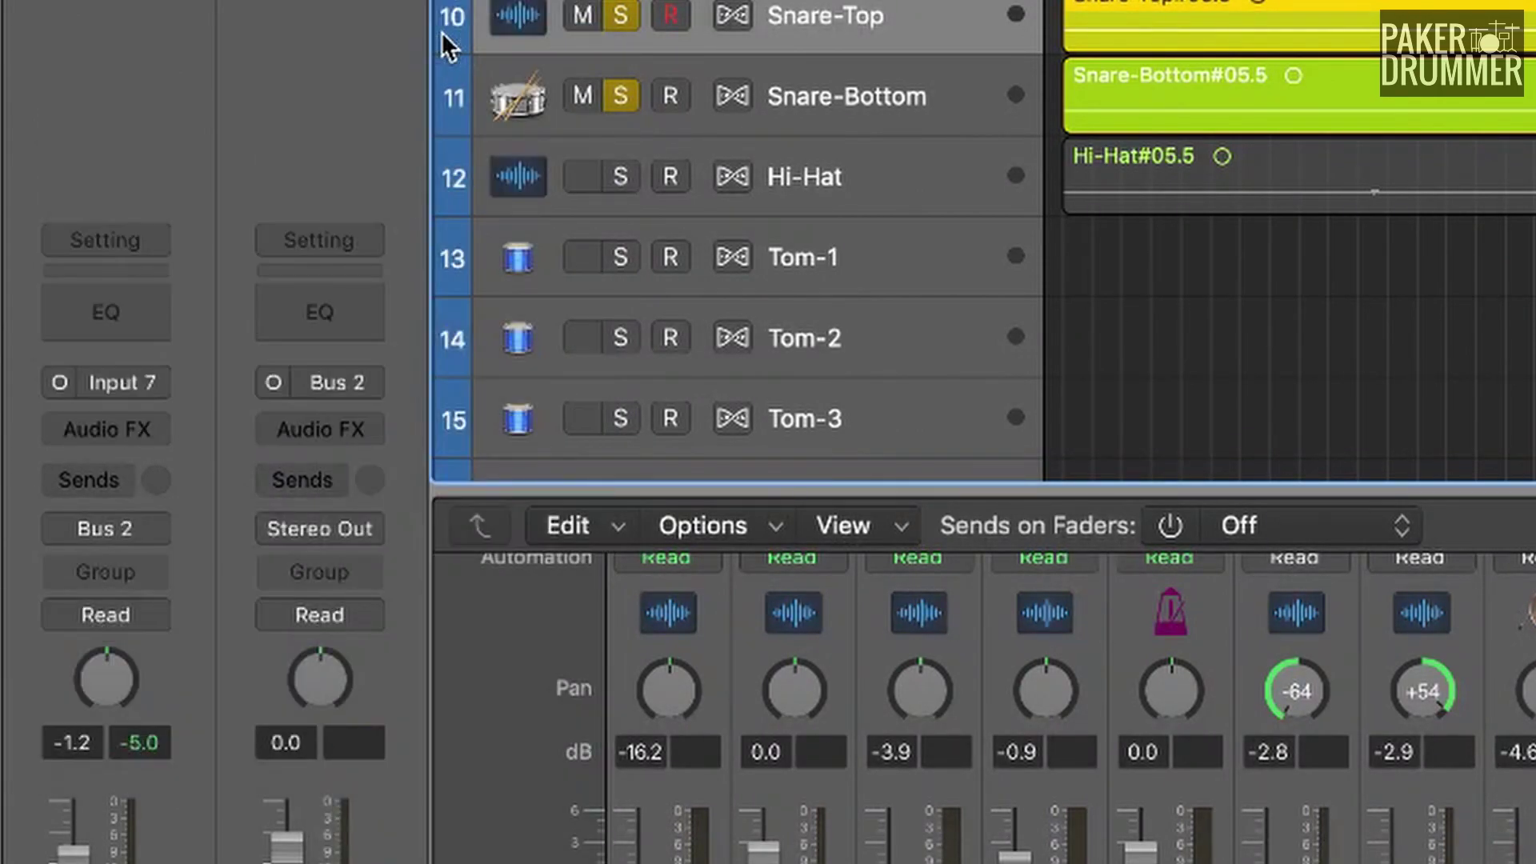
- Load the 1.7s Drum Plate reverb from Medium Spaces, Plates on the Aux 2 channel strip and play the soloed snares
{"action": "left_click", "coordinate": [326, 242]}
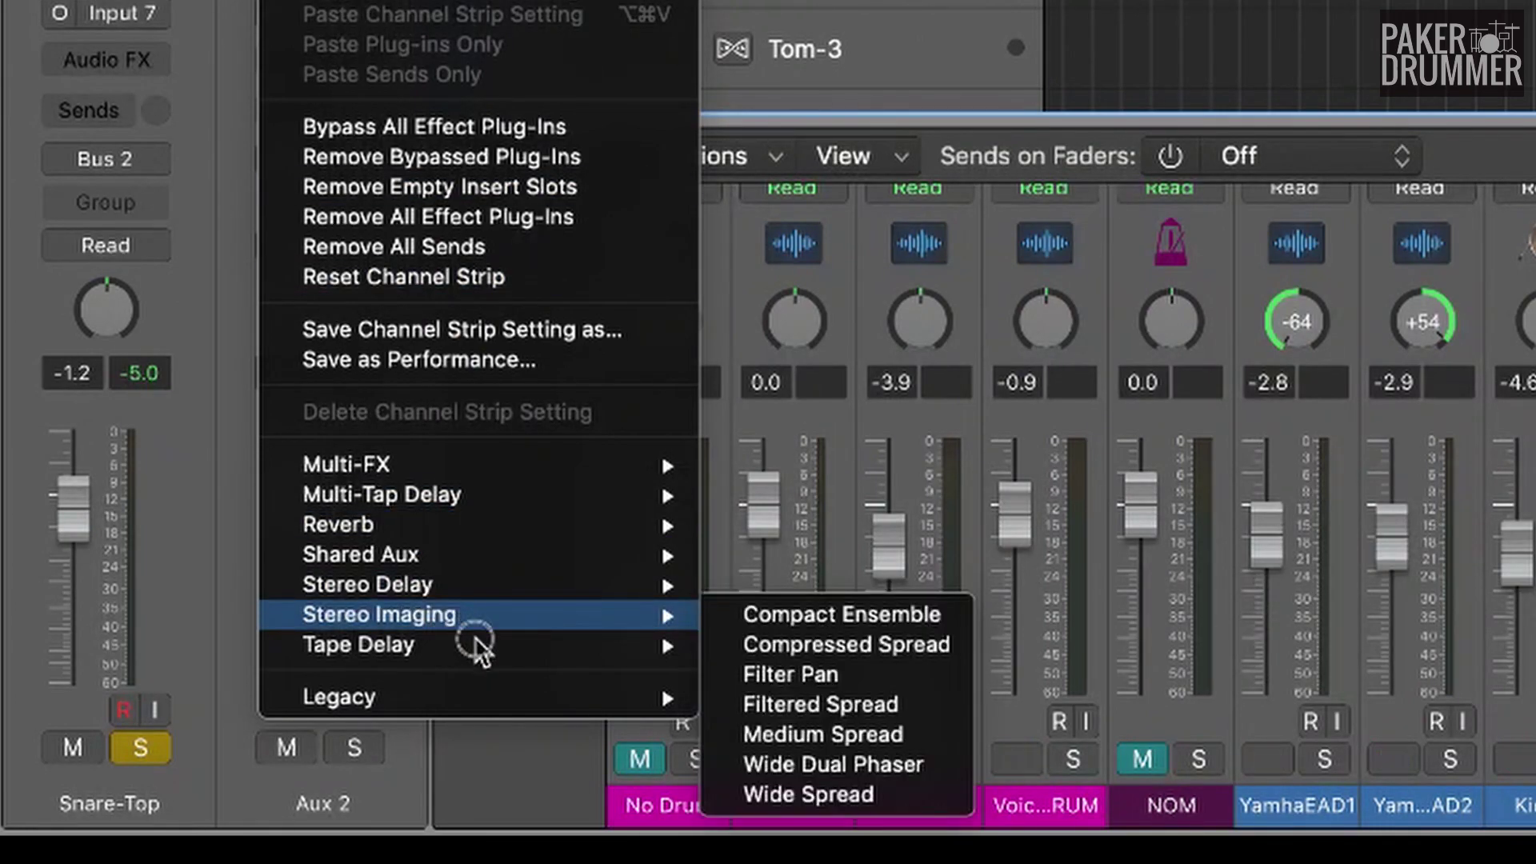
{"action": "mouse_move", "coordinate": [520, 596]}
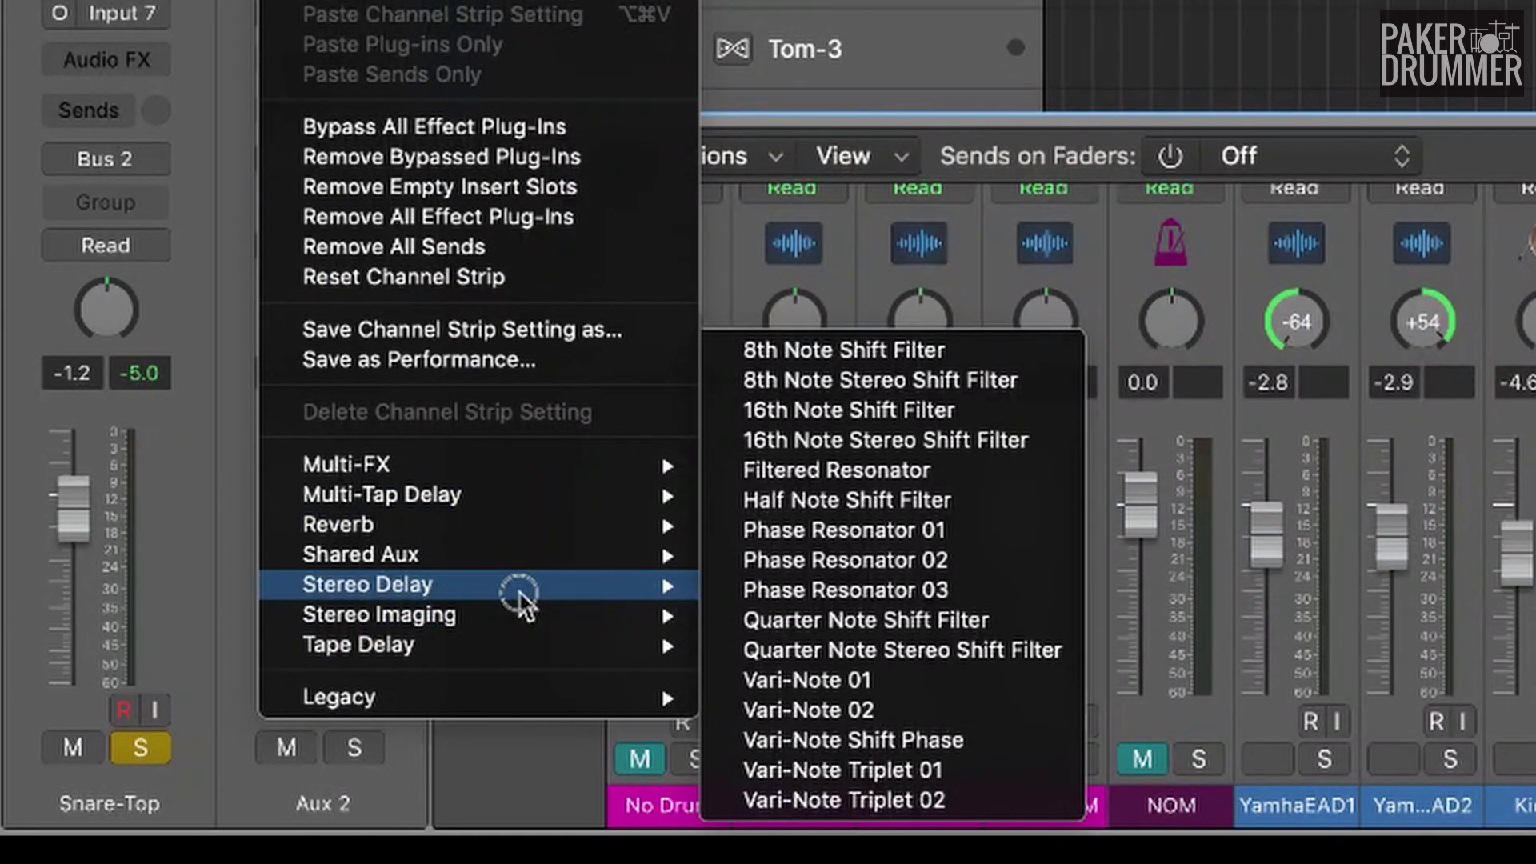
{"action": "mouse_move", "coordinate": [521, 626]}
{"action": "mouse_move", "coordinate": [520, 528]}
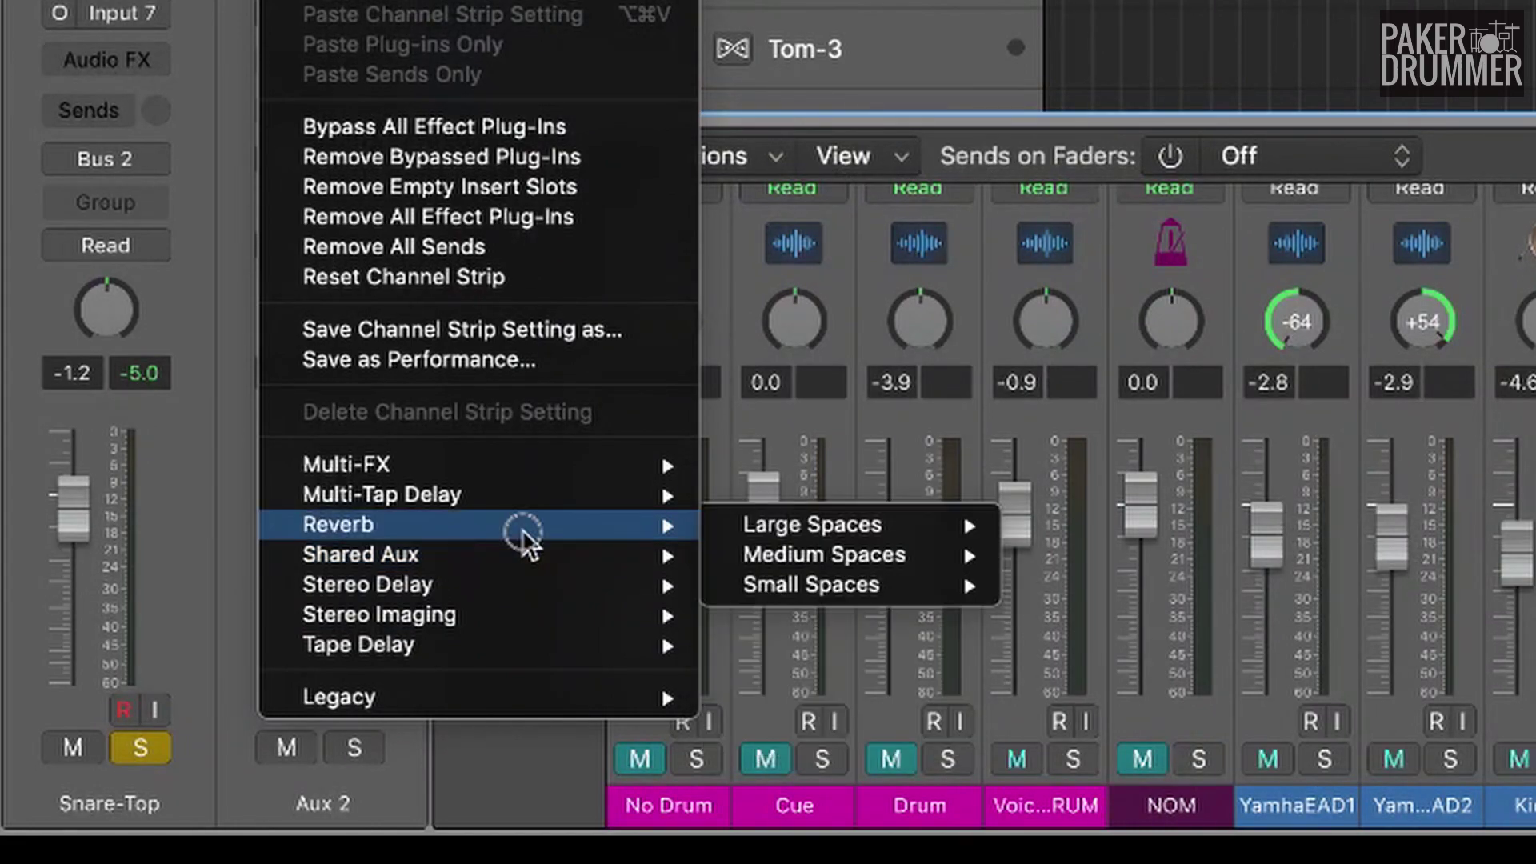
{"action": "mouse_move", "coordinate": [942, 554]}
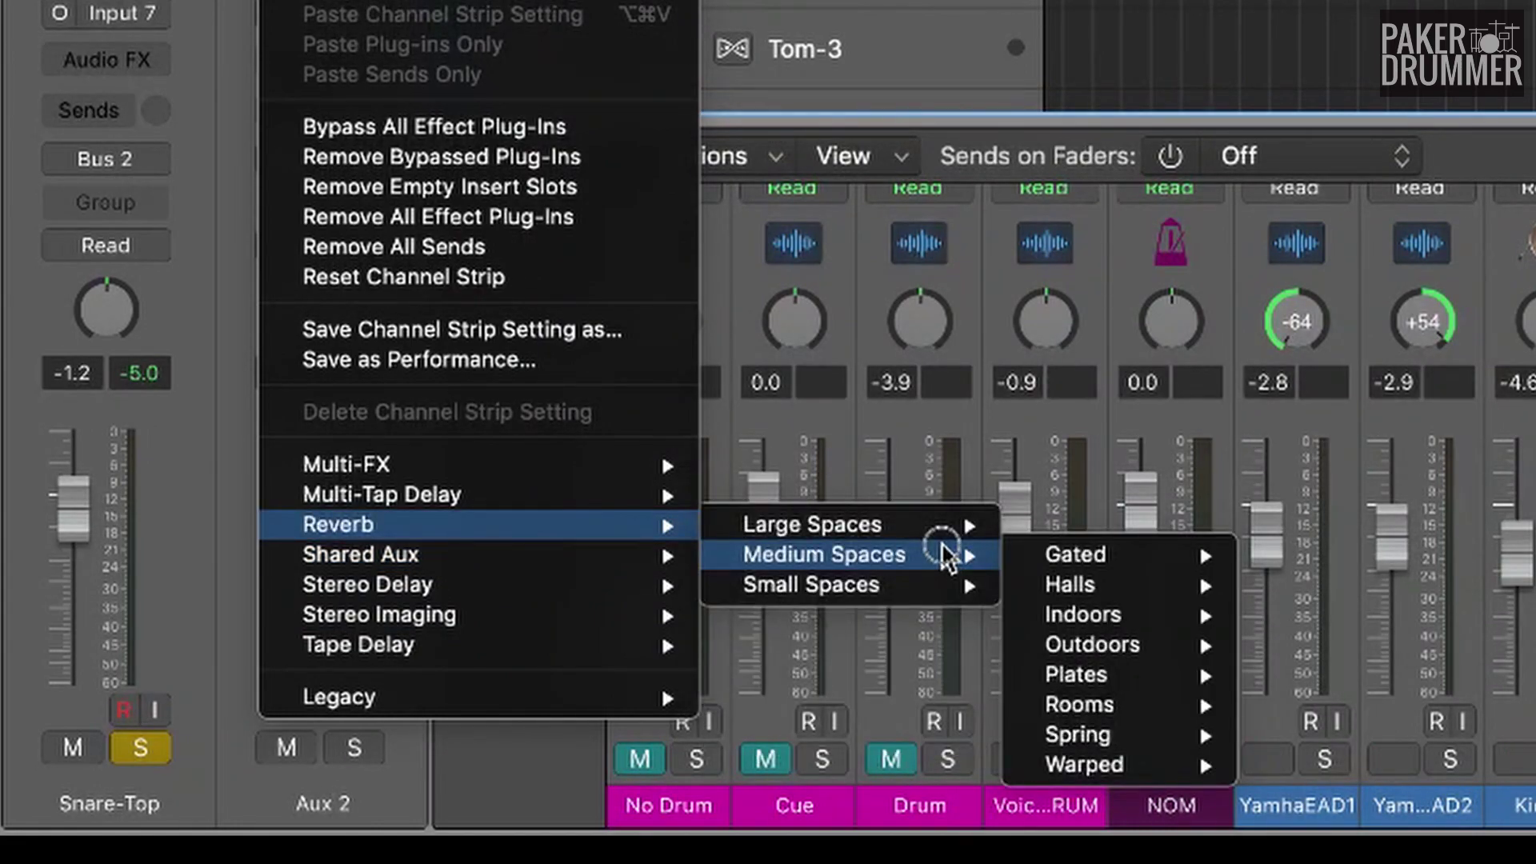
{"action": "mouse_move", "coordinate": [1047, 676]}
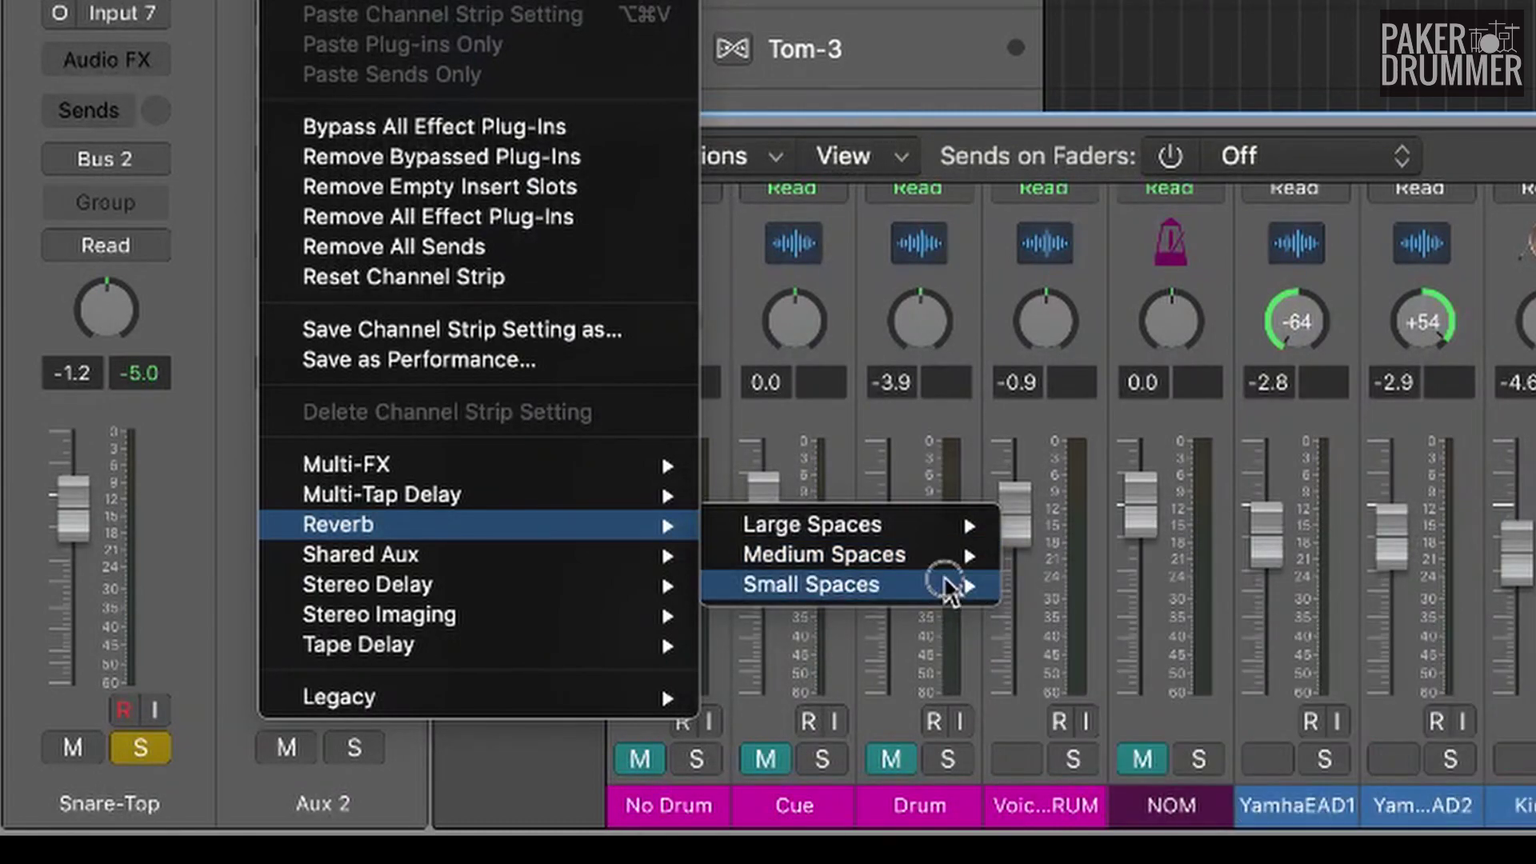
{"action": "mouse_move", "coordinate": [947, 588]}
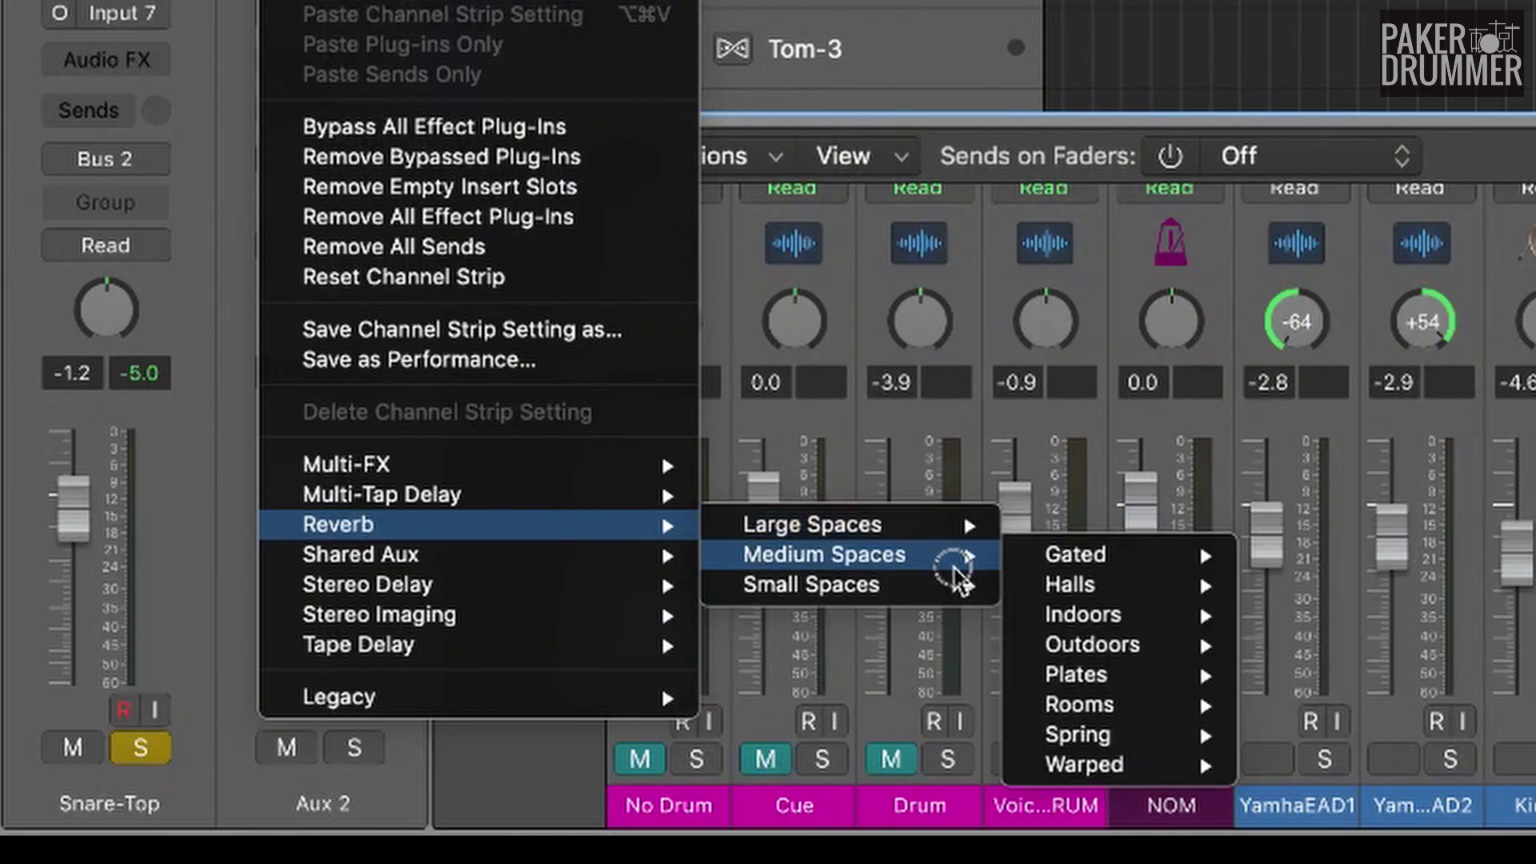
{"action": "mouse_move", "coordinate": [1160, 729]}
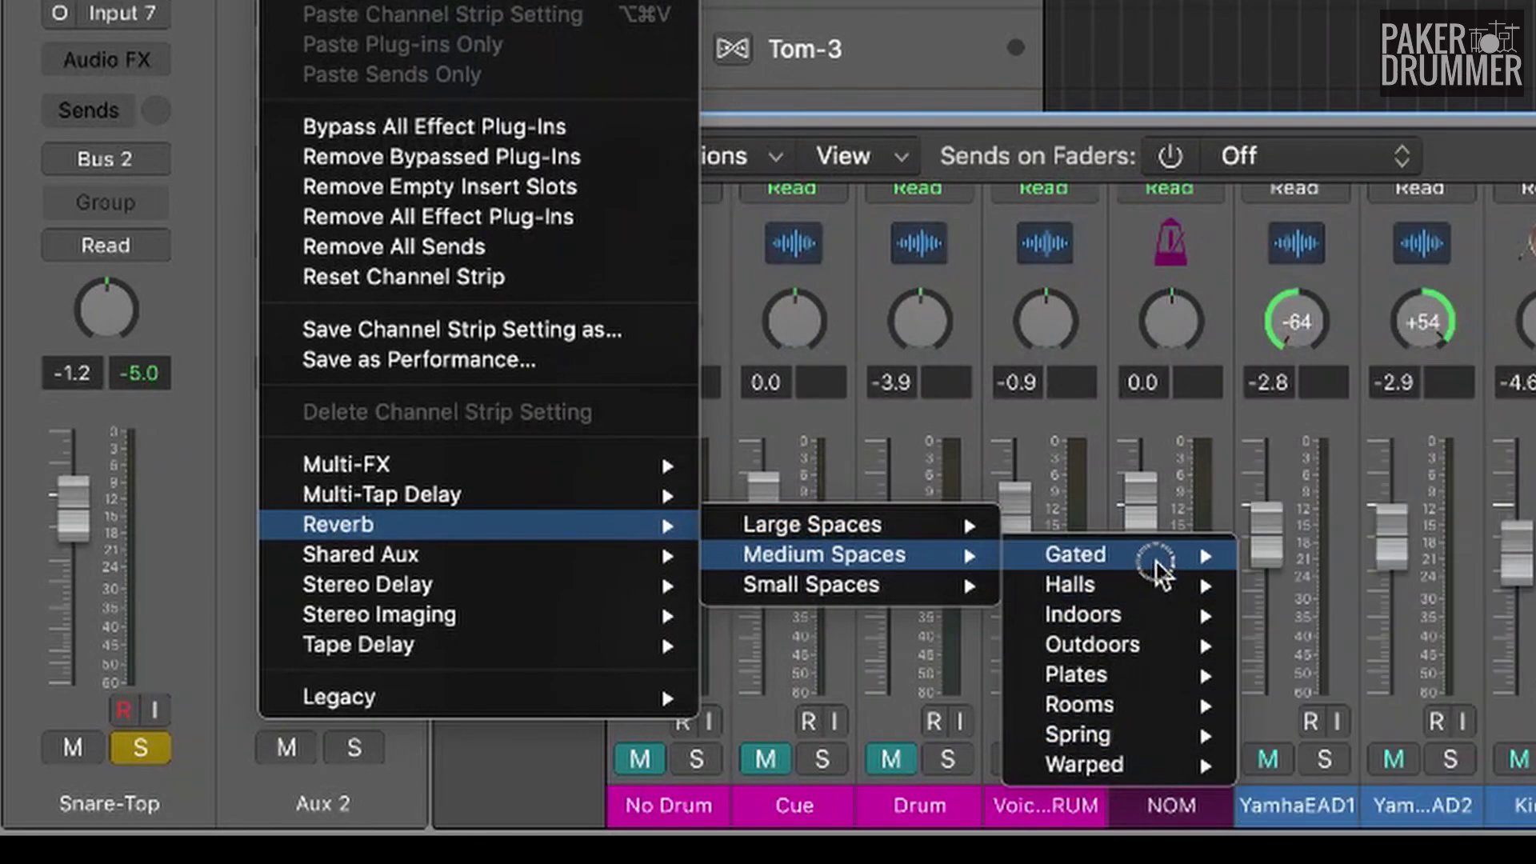
{"action": "mouse_move", "coordinate": [1149, 592]}
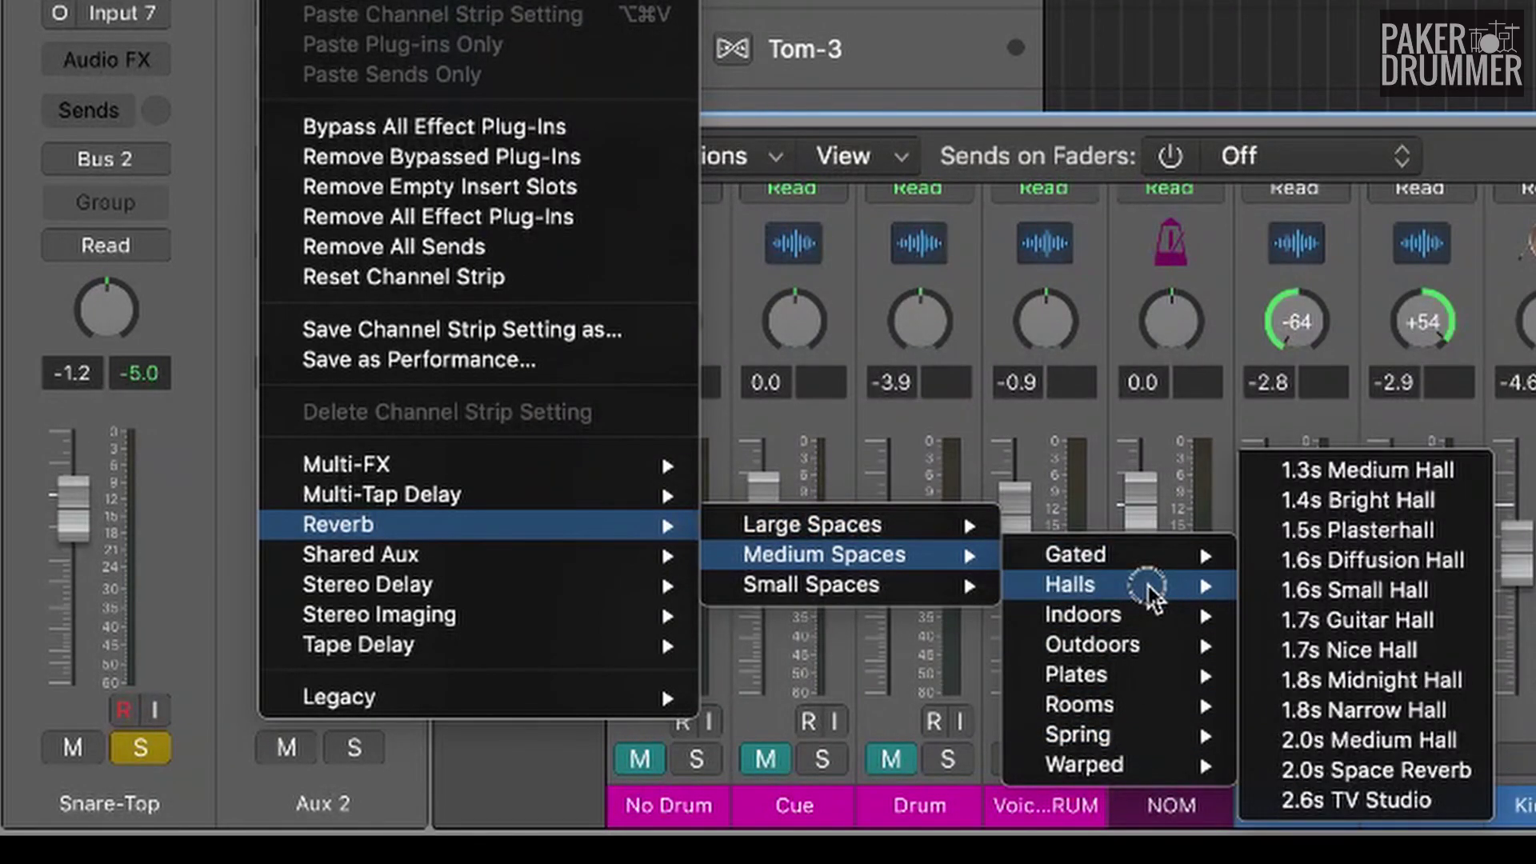
{"action": "mouse_move", "coordinate": [917, 526]}
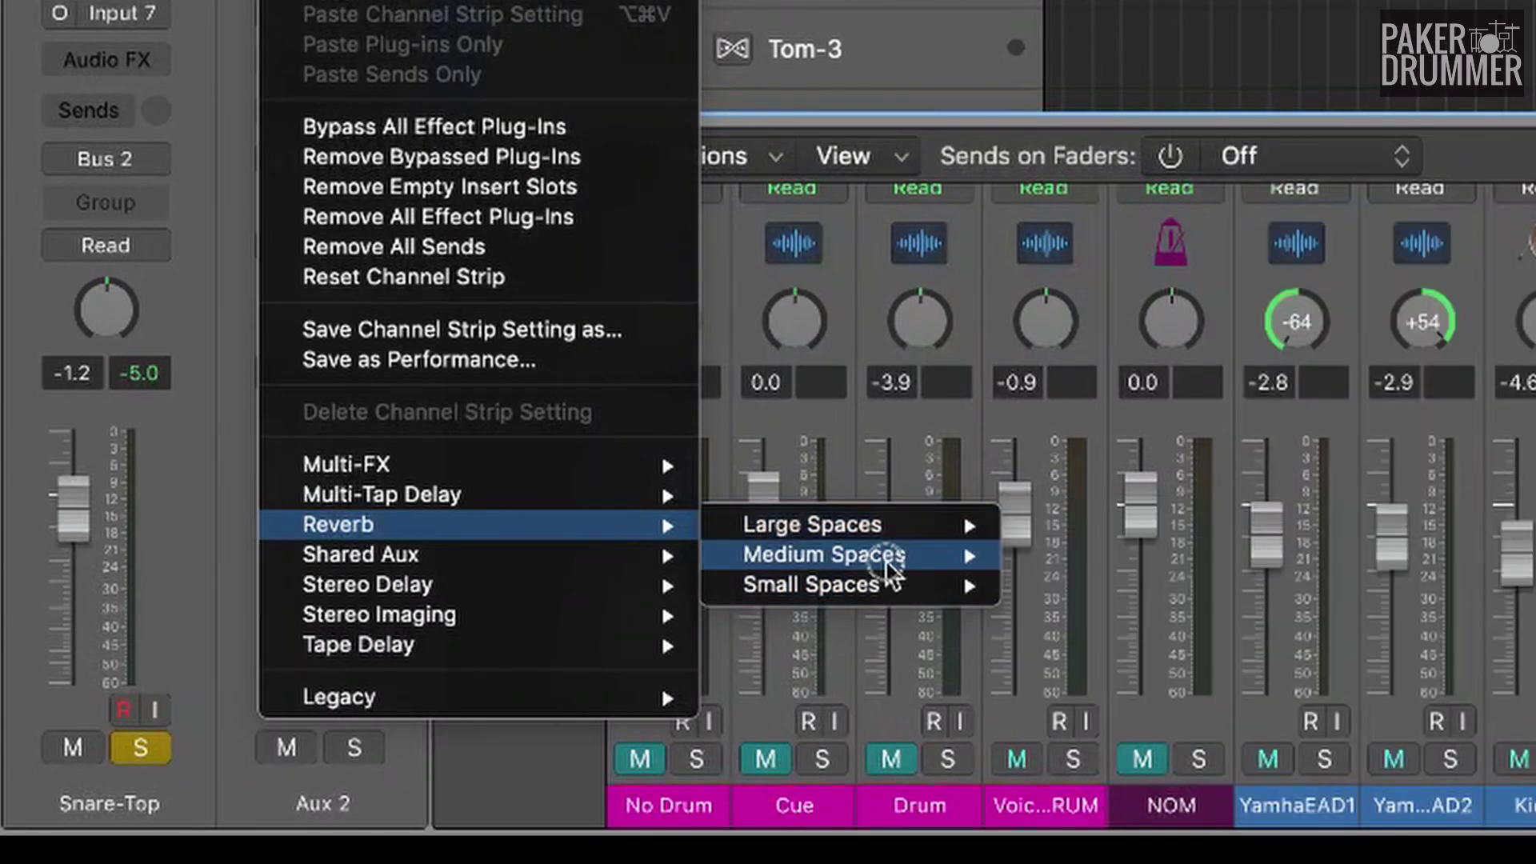
{"action": "mouse_move", "coordinate": [892, 560]}
{"action": "mouse_move", "coordinate": [1114, 675]}
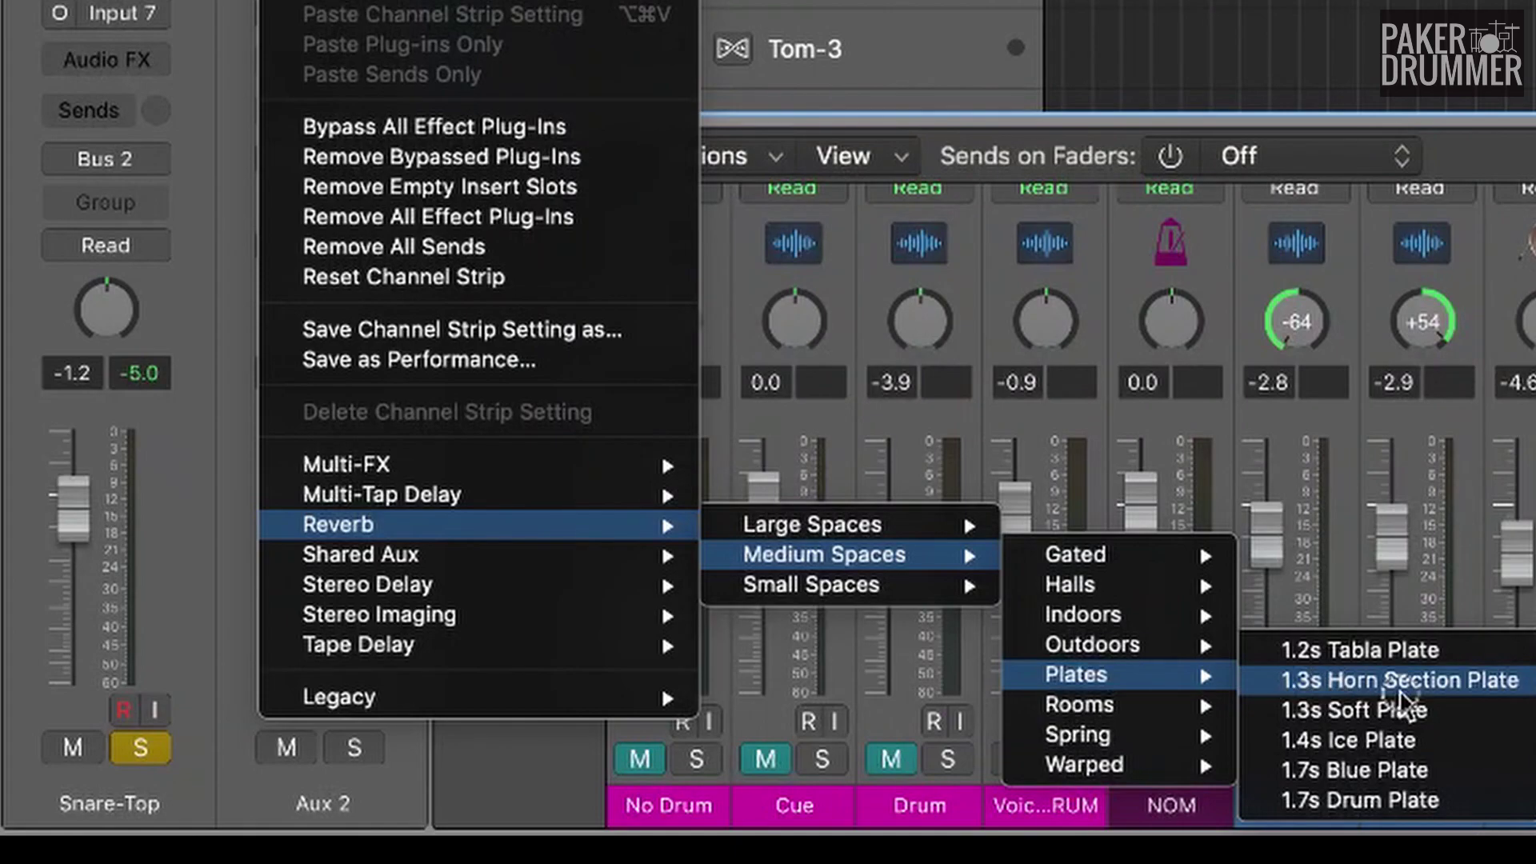
{"action": "left_click", "coordinate": [1398, 800]}
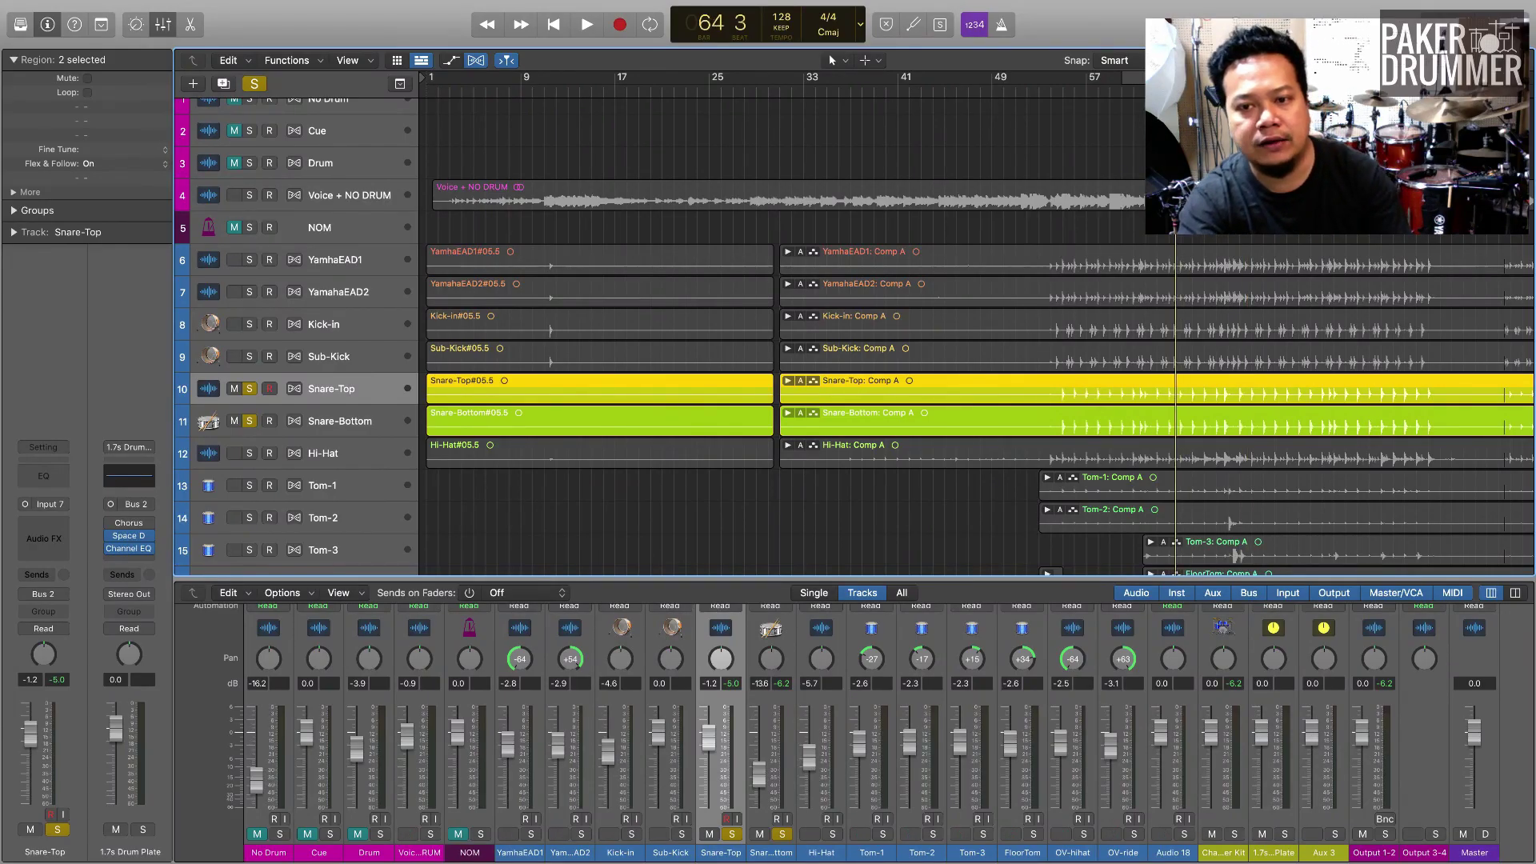
{"action": "key", "text": "space"}
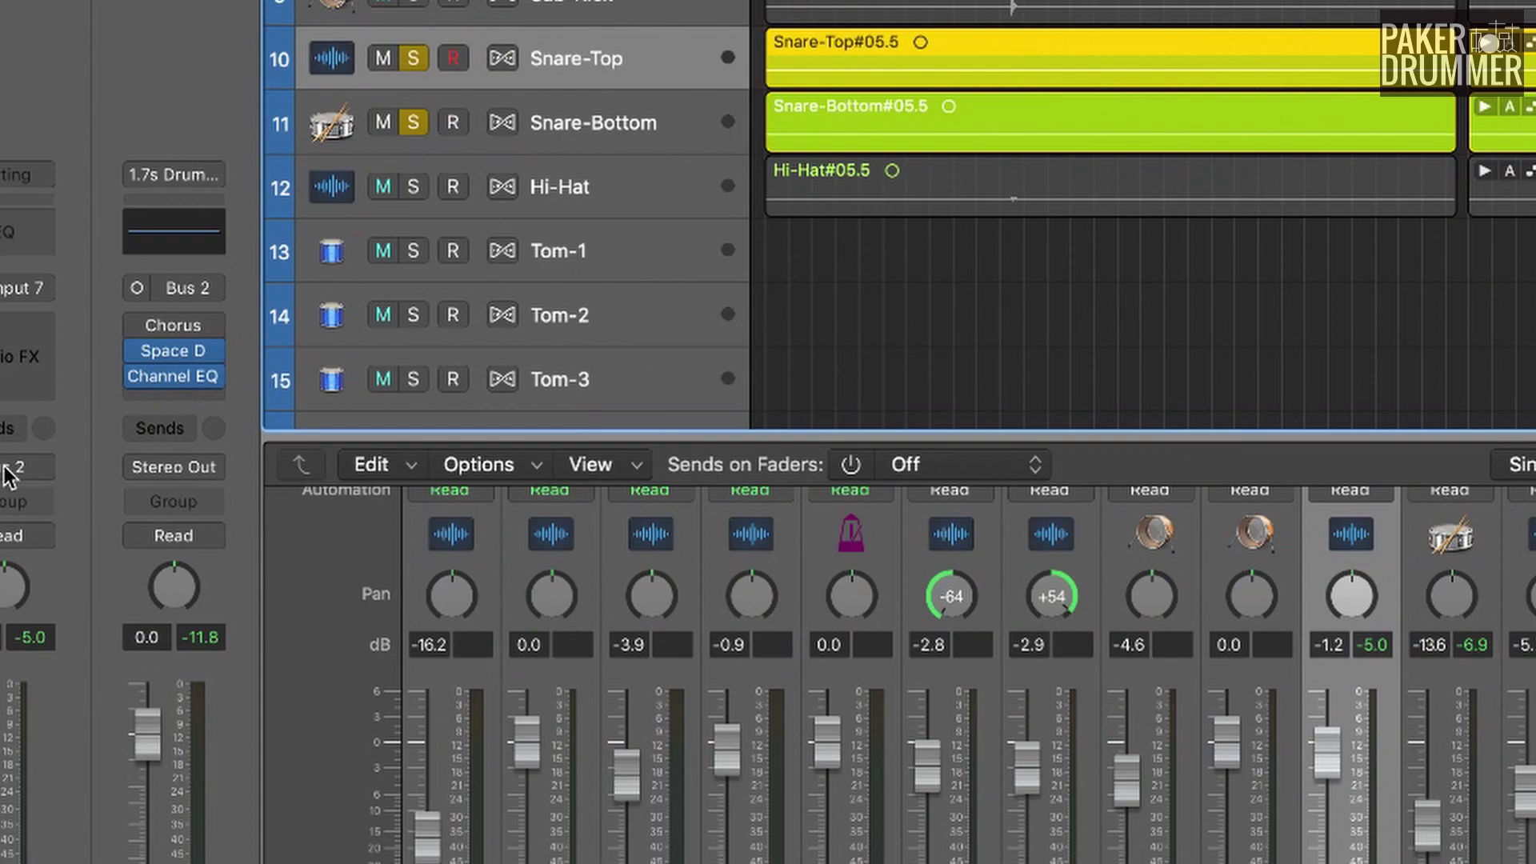
- Route the Snare-Top track's output back to Bus 1, Chamber Kit
{"action": "left_click", "coordinate": [43, 593]}
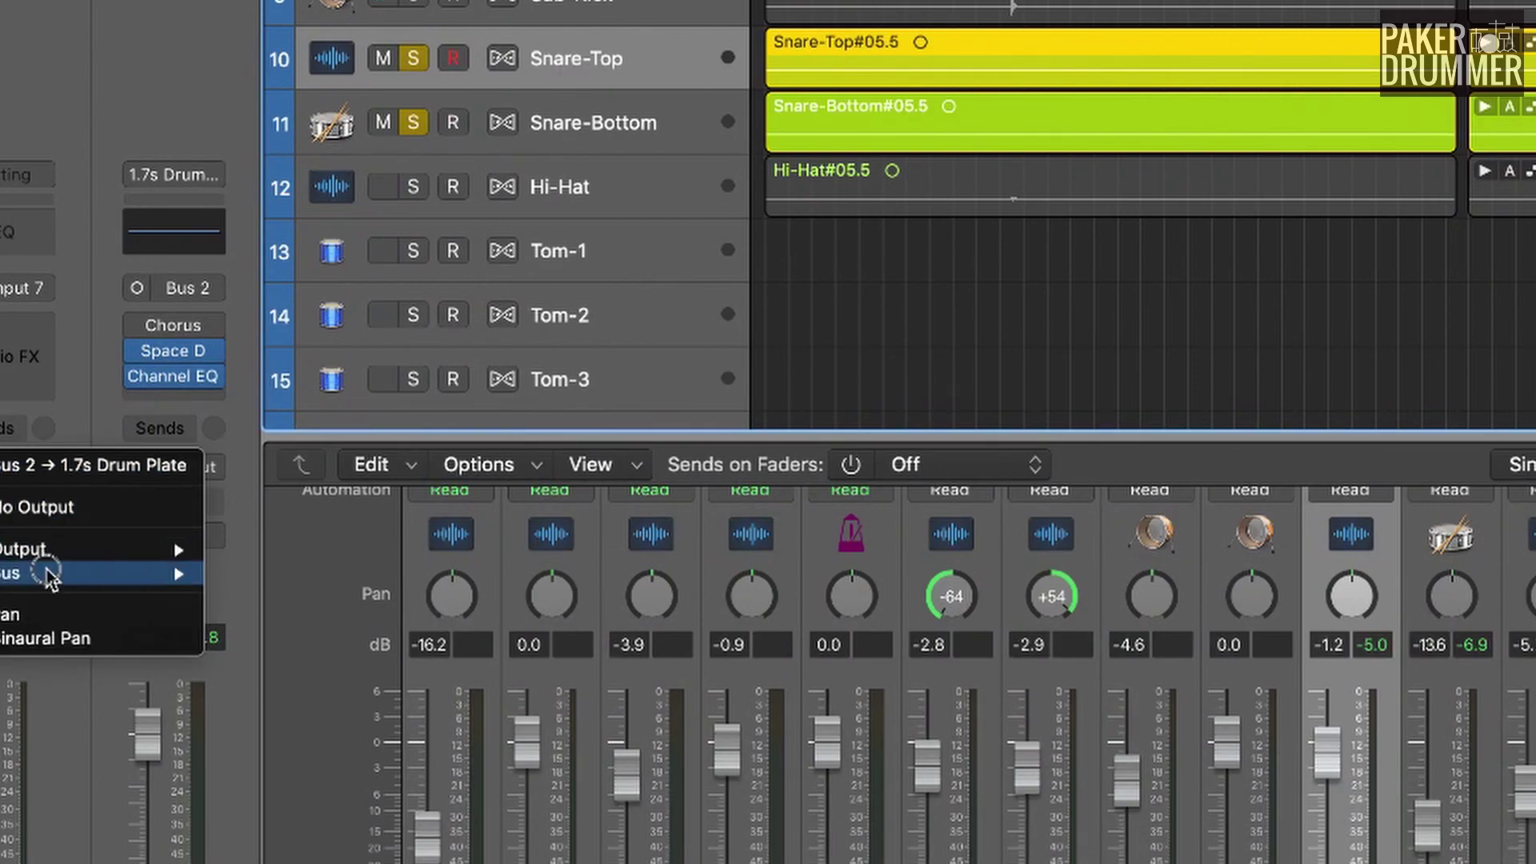
{"action": "mouse_move", "coordinate": [51, 573]}
{"action": "left_click", "coordinate": [264, 50]}
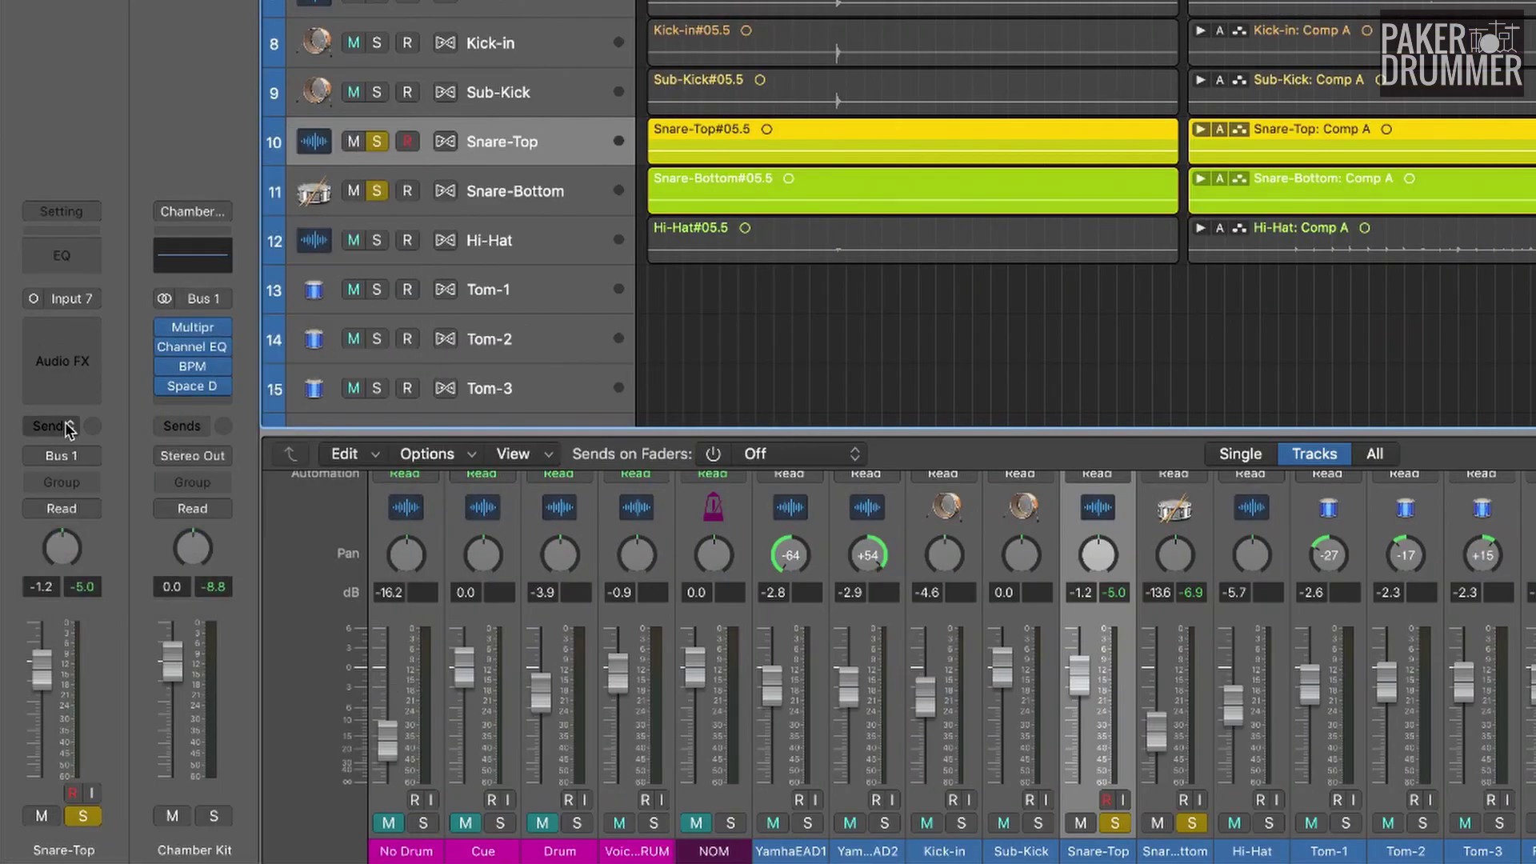
- Add a send on Snare-Top to Bus 2, 1.7s Drum Plate, with the send level at about -1.3 dB
{"action": "left_click", "coordinate": [66, 425]}
{"action": "mouse_move", "coordinate": [102, 453]}
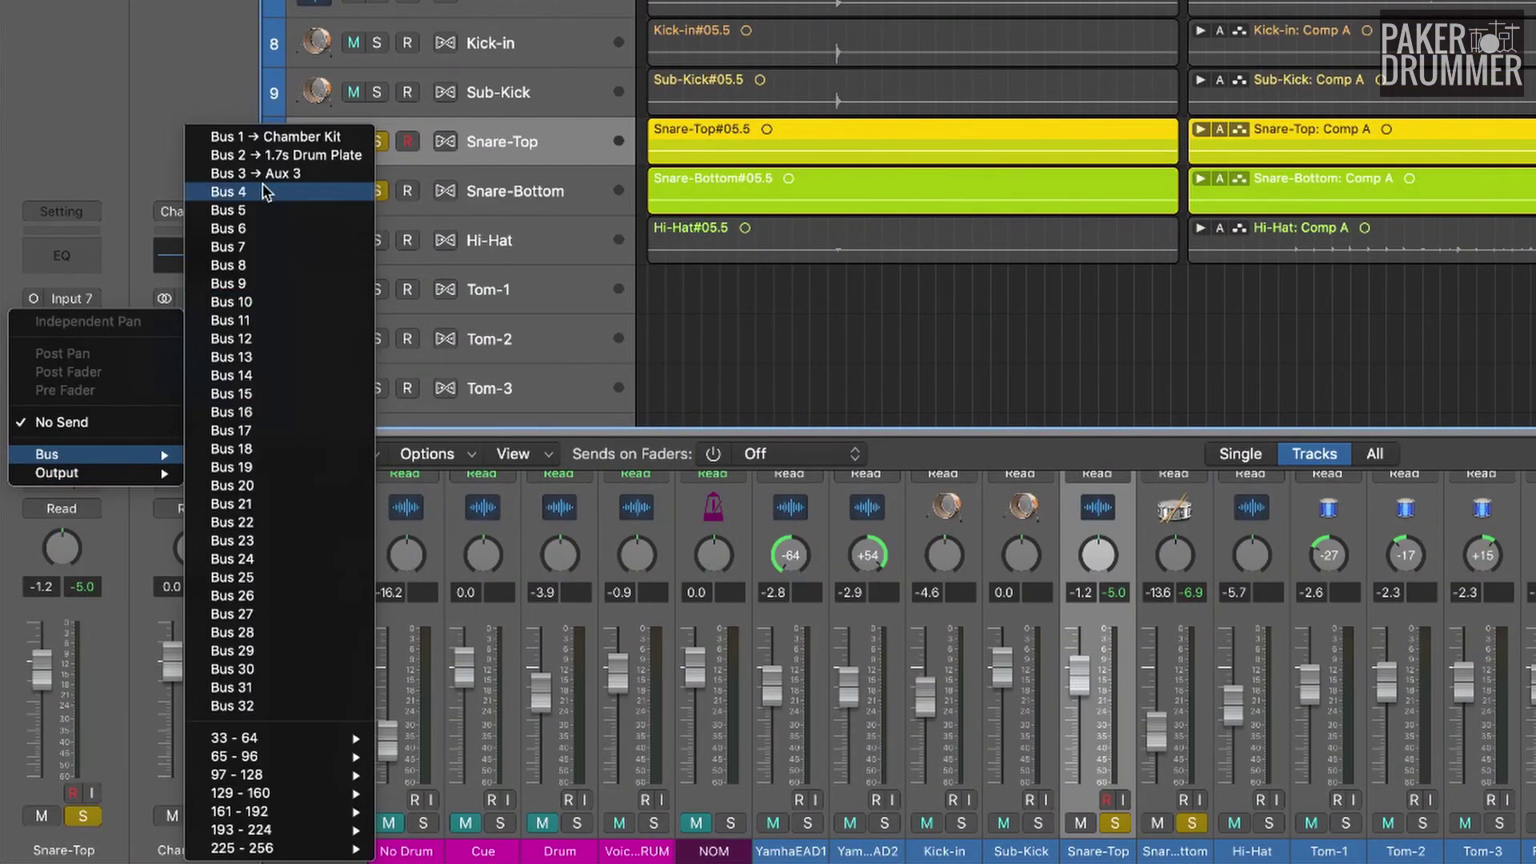
{"action": "left_click", "coordinate": [264, 154]}
{"action": "left_click_drag", "start_coordinate": [93, 414], "coordinate": [95, 269]}
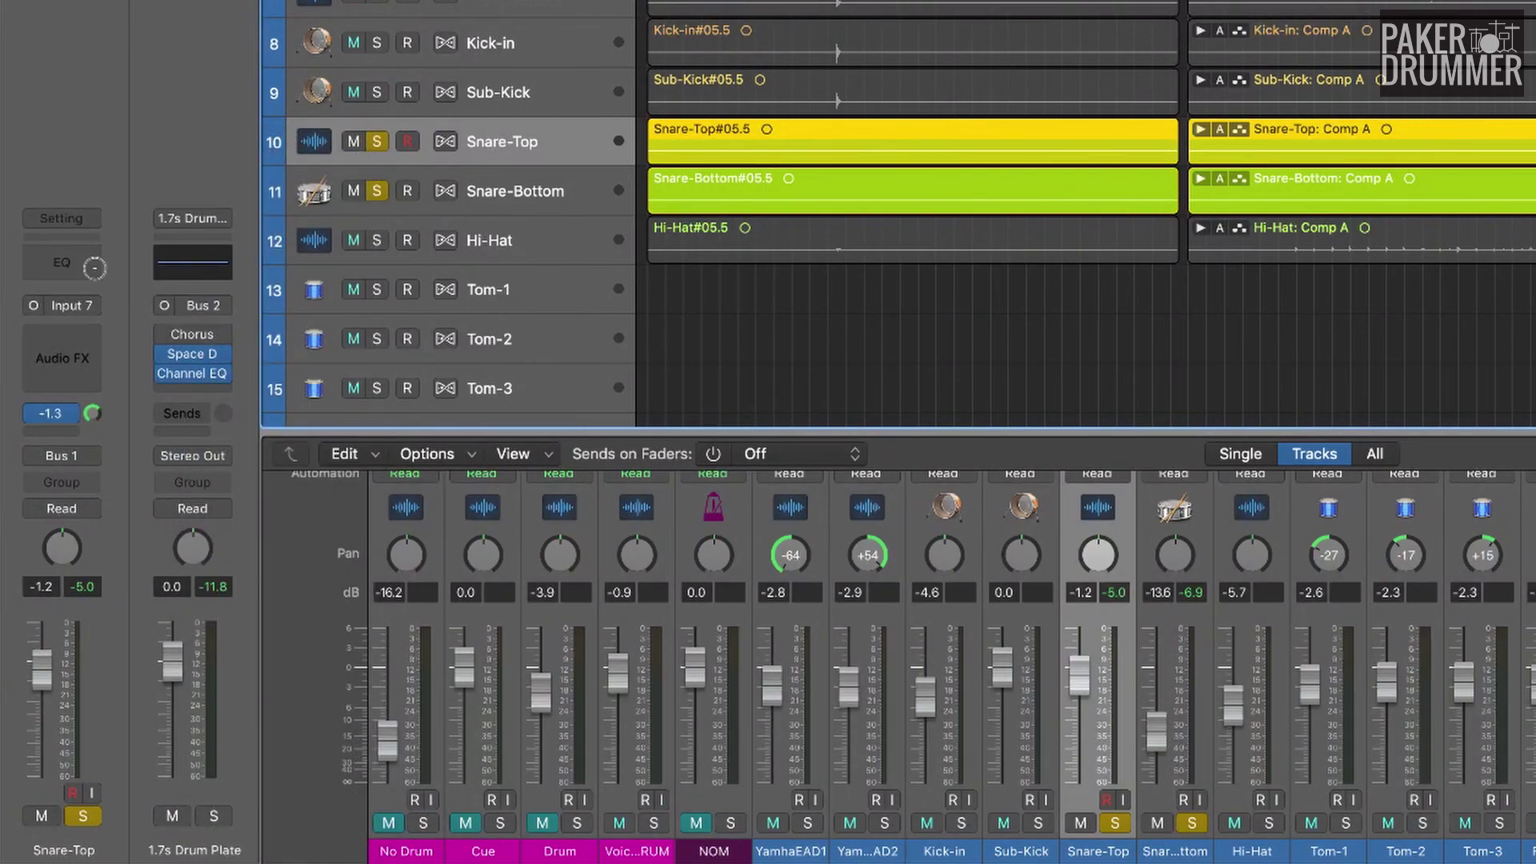
- Play the soloed snares and lower the fader of the 1.7s Drum Plate channel
{"action": "key", "text": "space"}
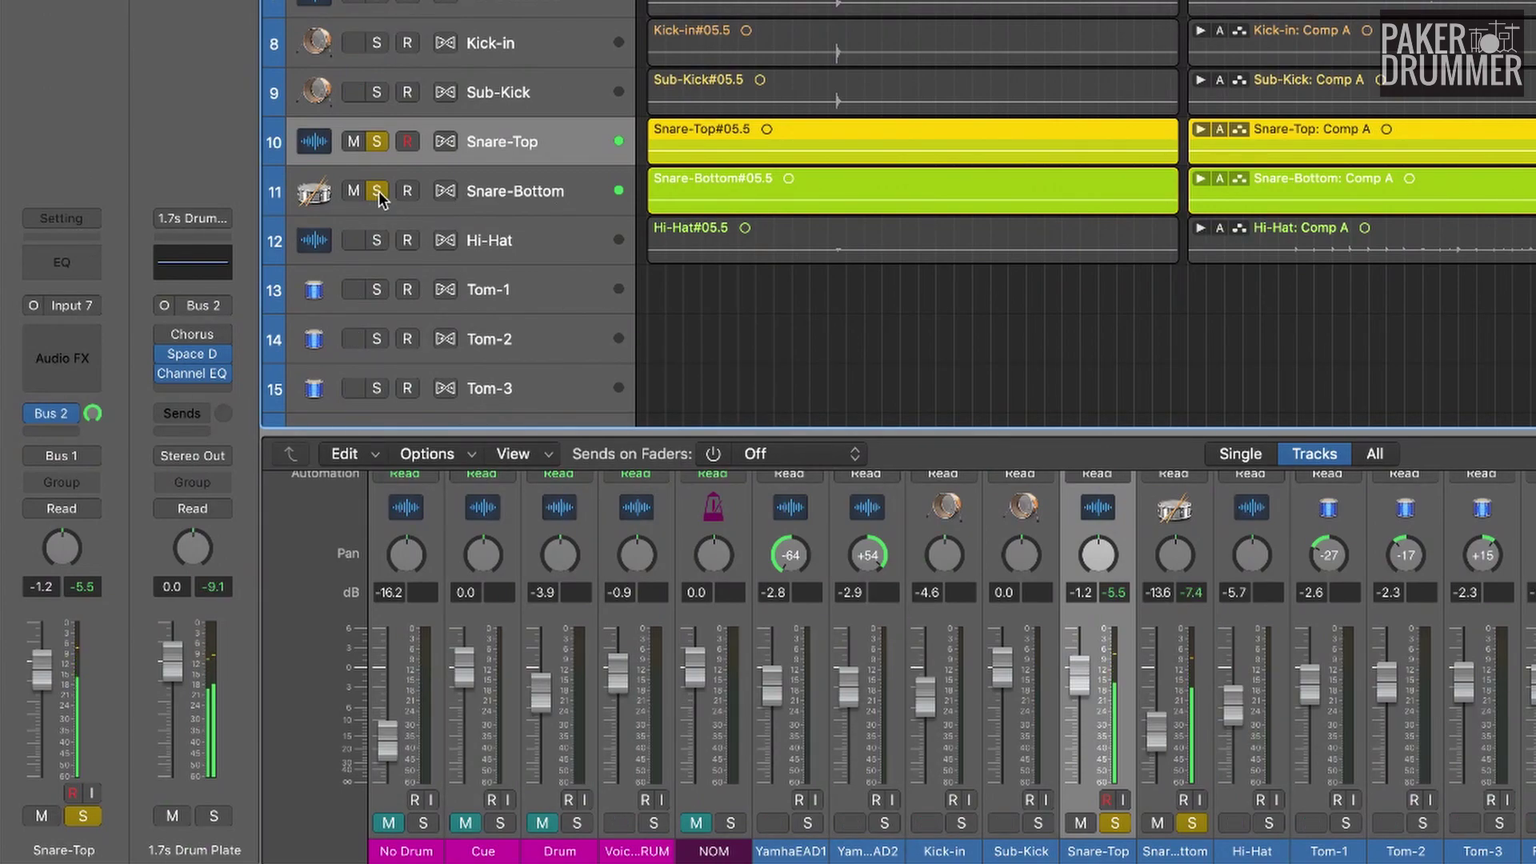
{"action": "left_click_drag", "start_coordinate": [171, 679], "coordinate": [170, 707]}
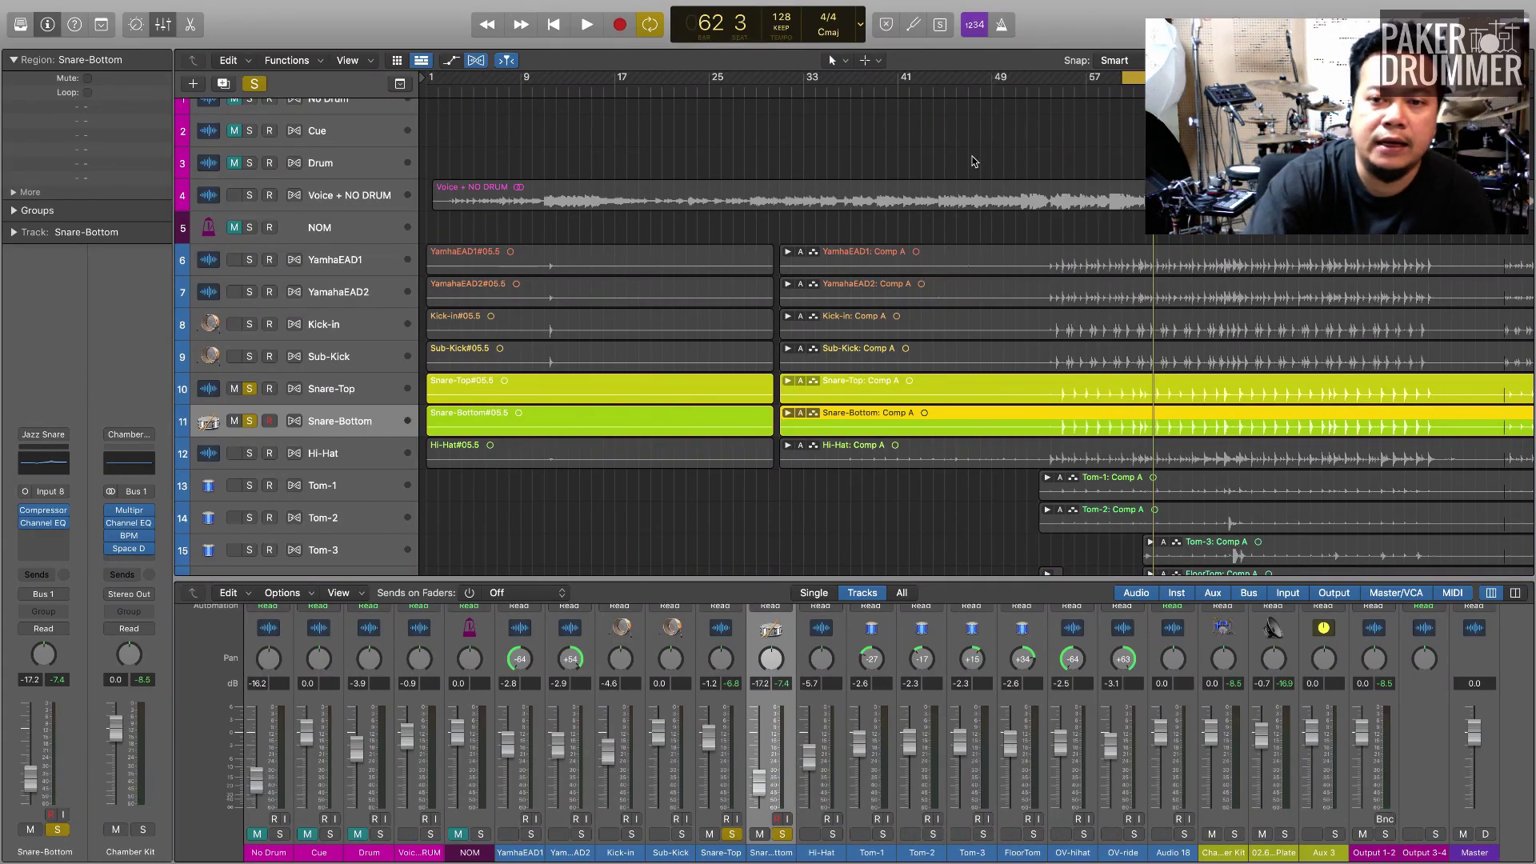
- Unsolo the Snare-Bottom and Snare-Top tracks and turn off cycle mode
{"action": "left_click", "coordinate": [244, 421]}
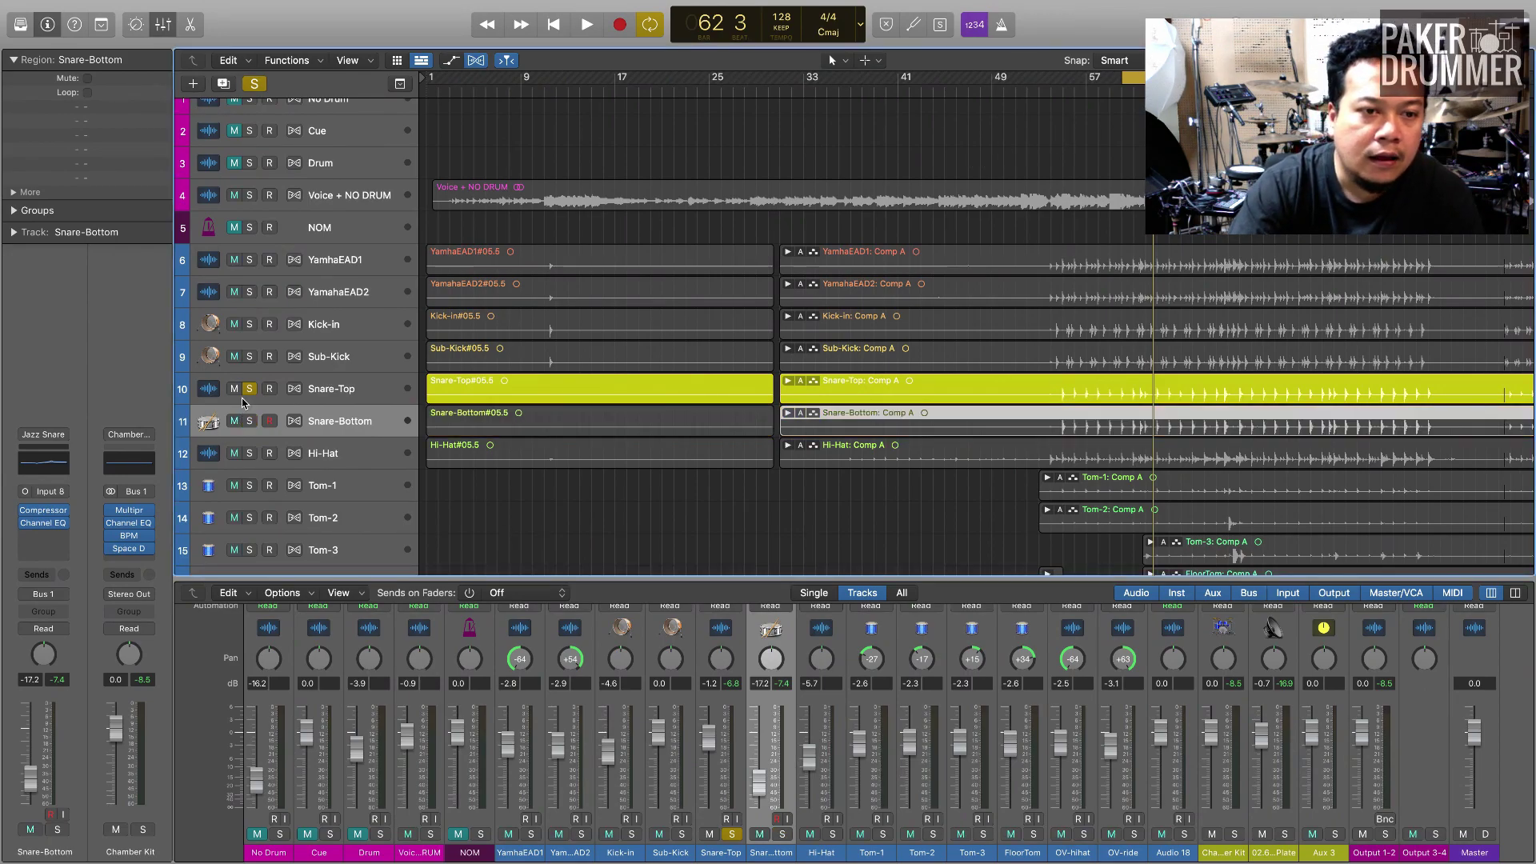
{"action": "left_click", "coordinate": [248, 389]}
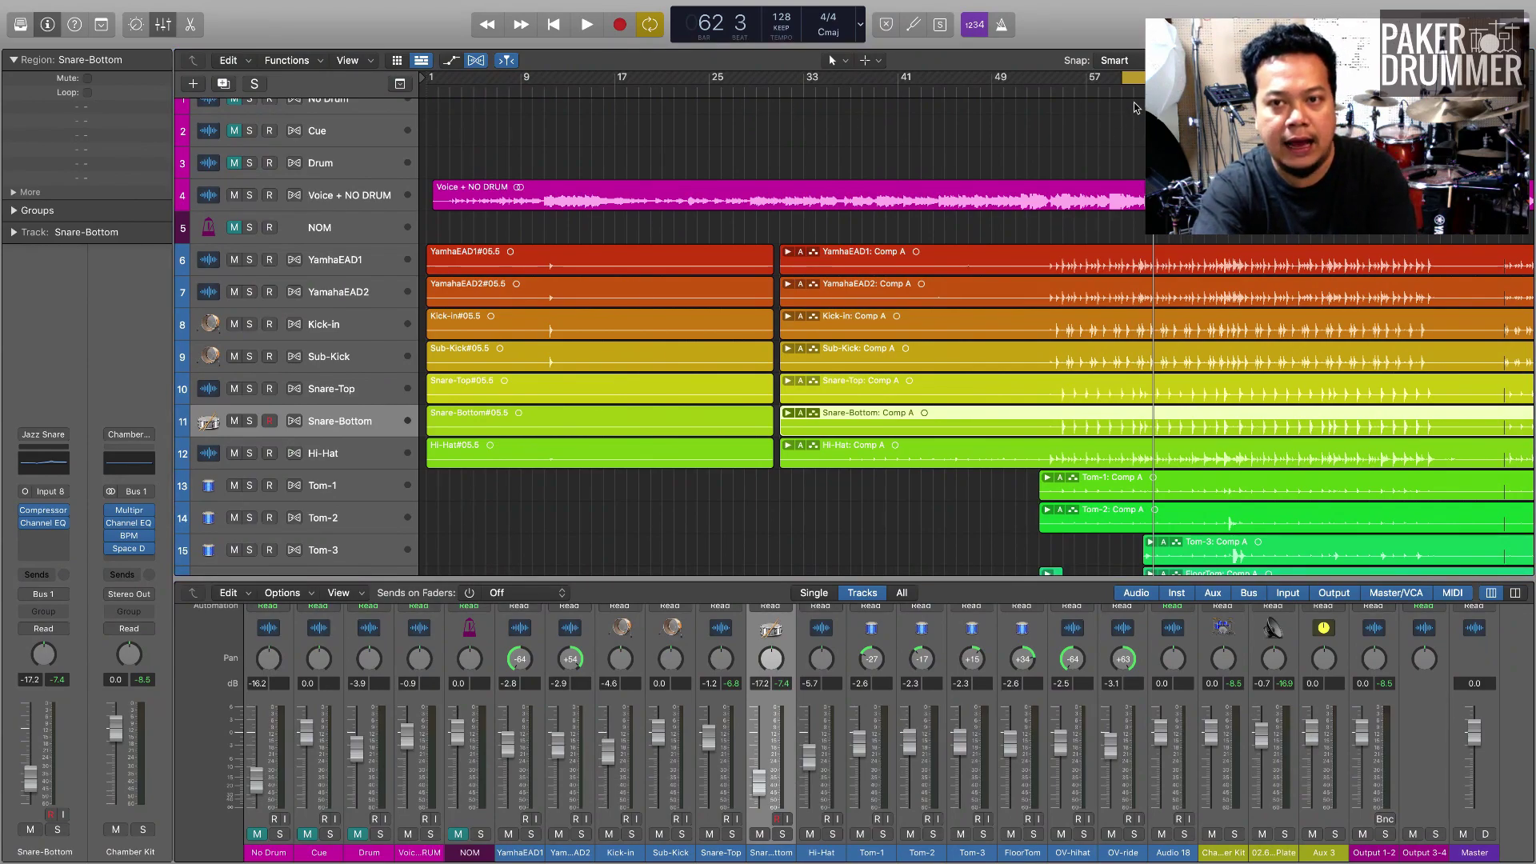
{"action": "left_click", "coordinate": [1130, 78]}
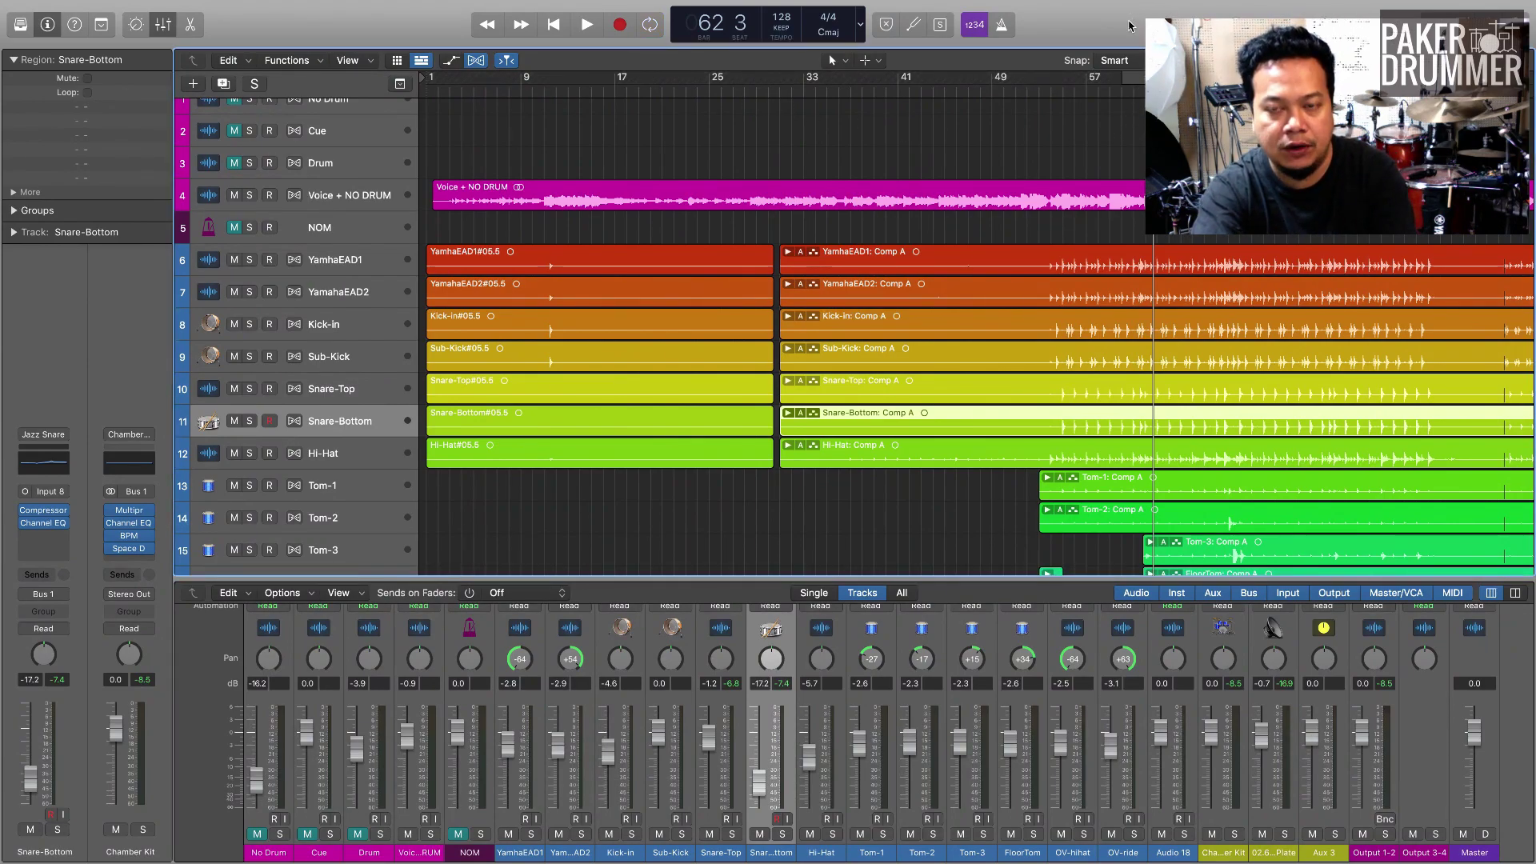
- Play back the full mix with all tracks in the arrangement in sight
{"action": "key", "text": "super+Left"}
{"action": "key", "text": "super+Left"}
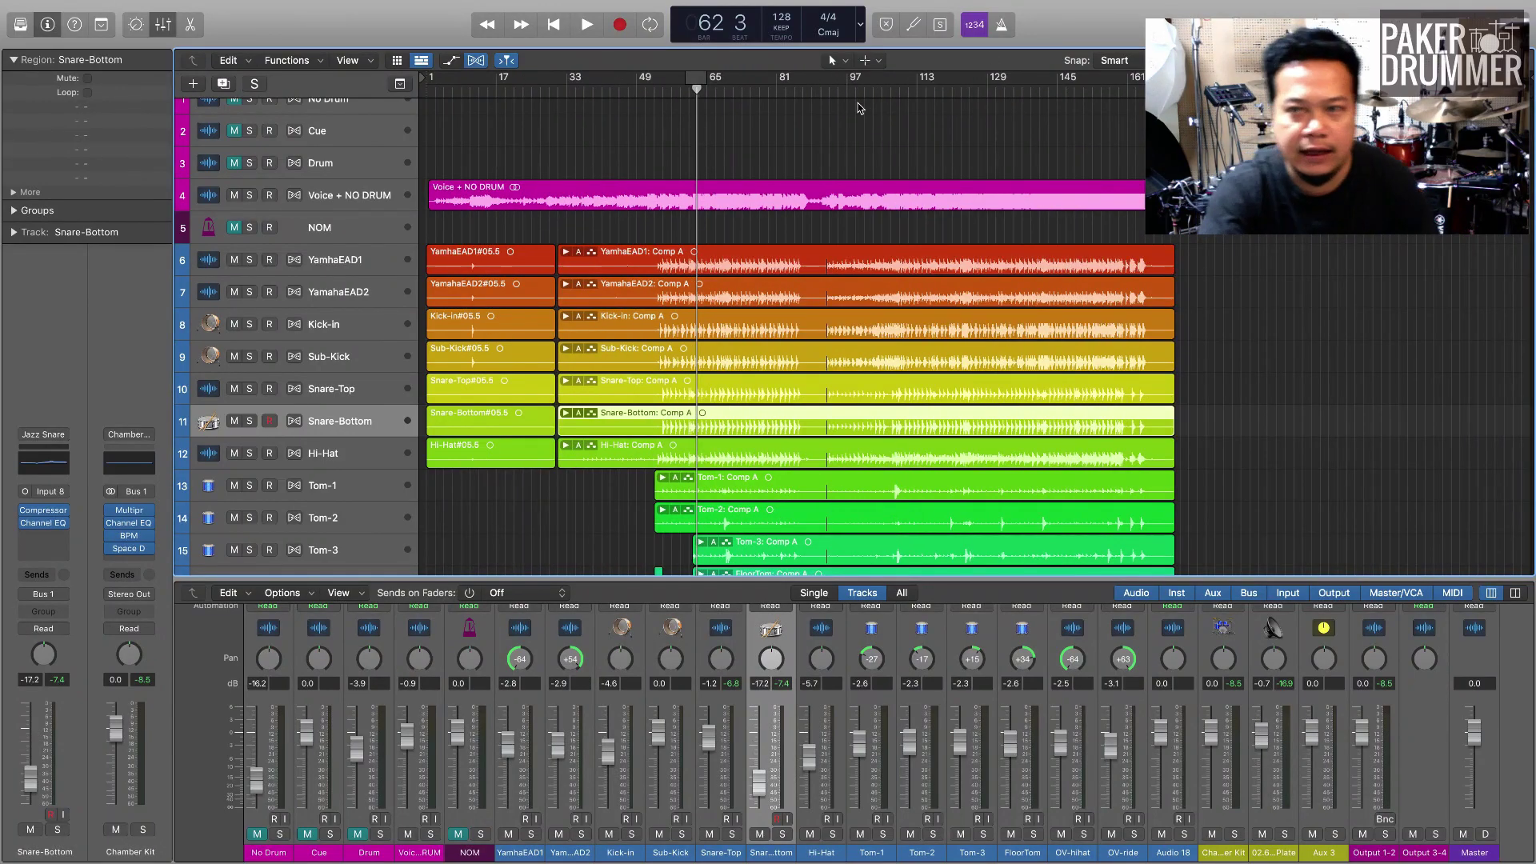
{"action": "scroll", "coordinate": [990, 303], "scroll_direction": "down", "scroll_amount": 3}
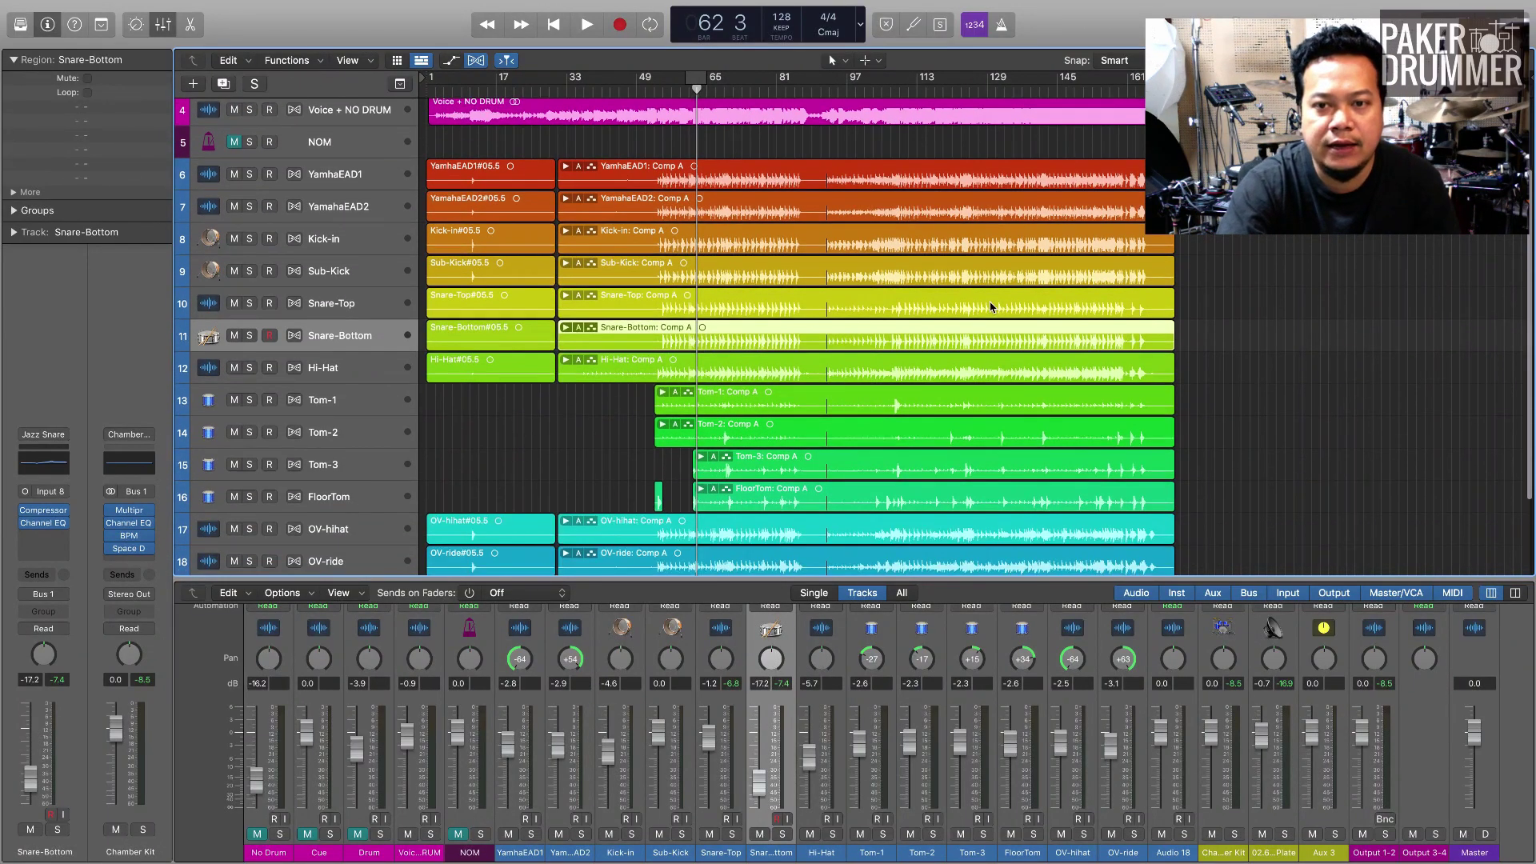
{"action": "key", "text": "super+Up"}
{"action": "key", "text": "super+Up"}
{"action": "key", "text": "super+Up"}
{"action": "key", "text": "super+Up"}
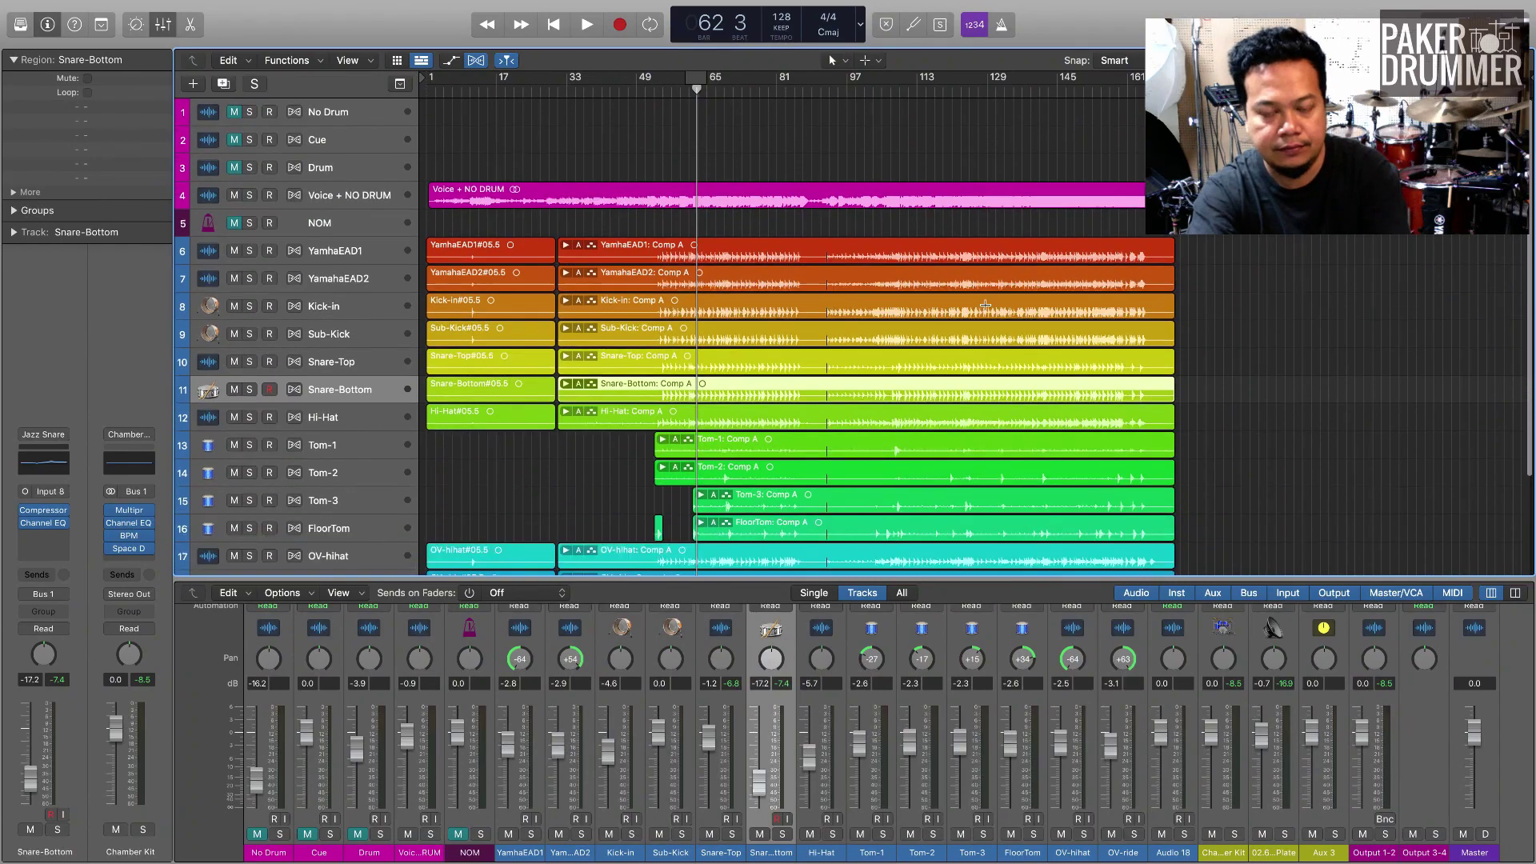
{"action": "key", "text": "super+Up"}
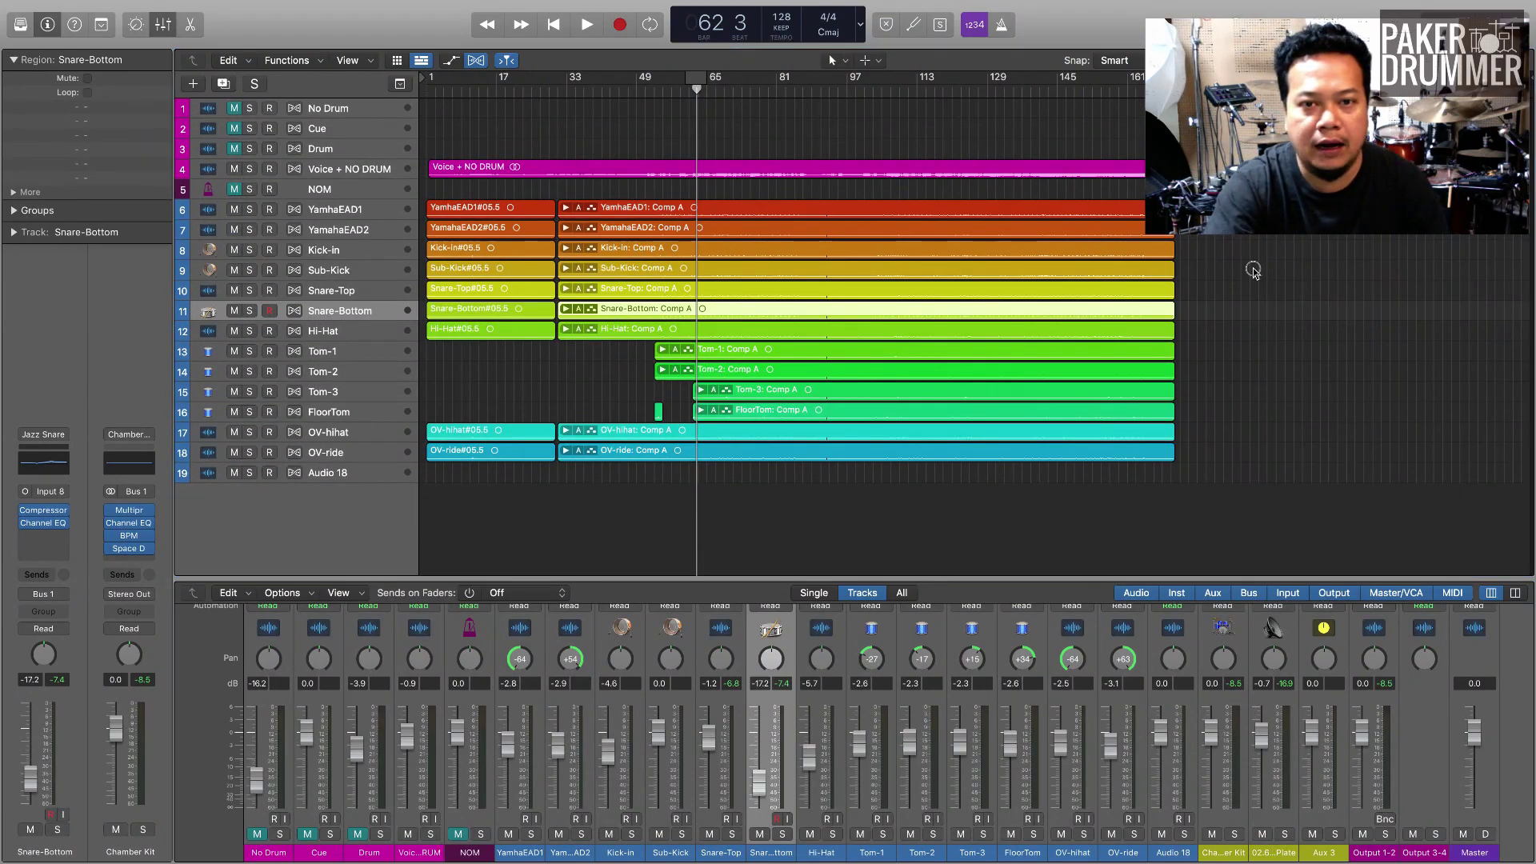
{"action": "key", "text": "space"}
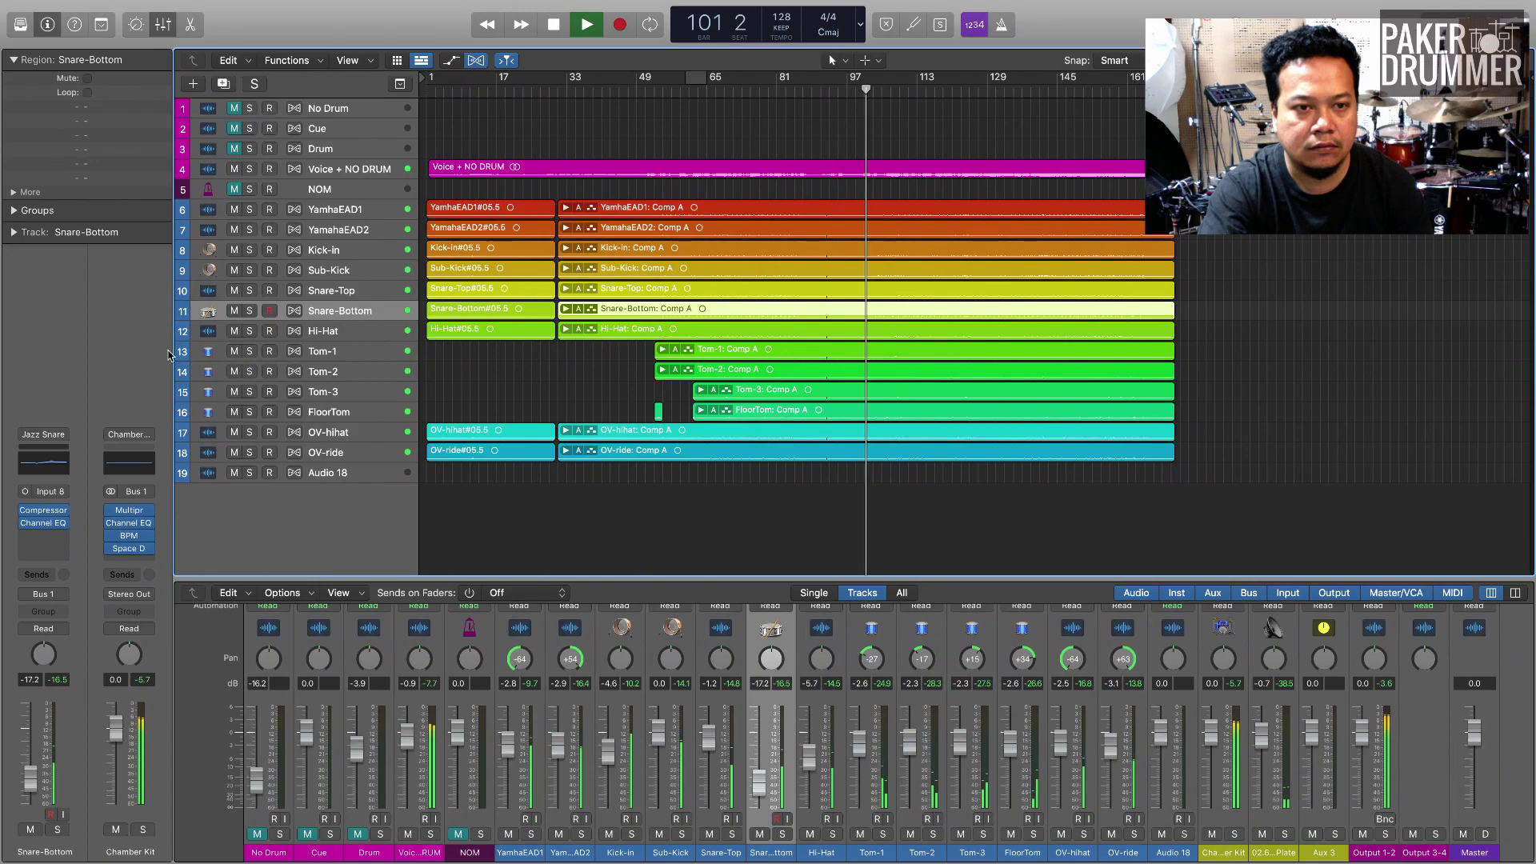
- Readjust the Snare-Top track's send level to Bus 2 while the mix plays
{"action": "left_click", "coordinate": [334, 294]}
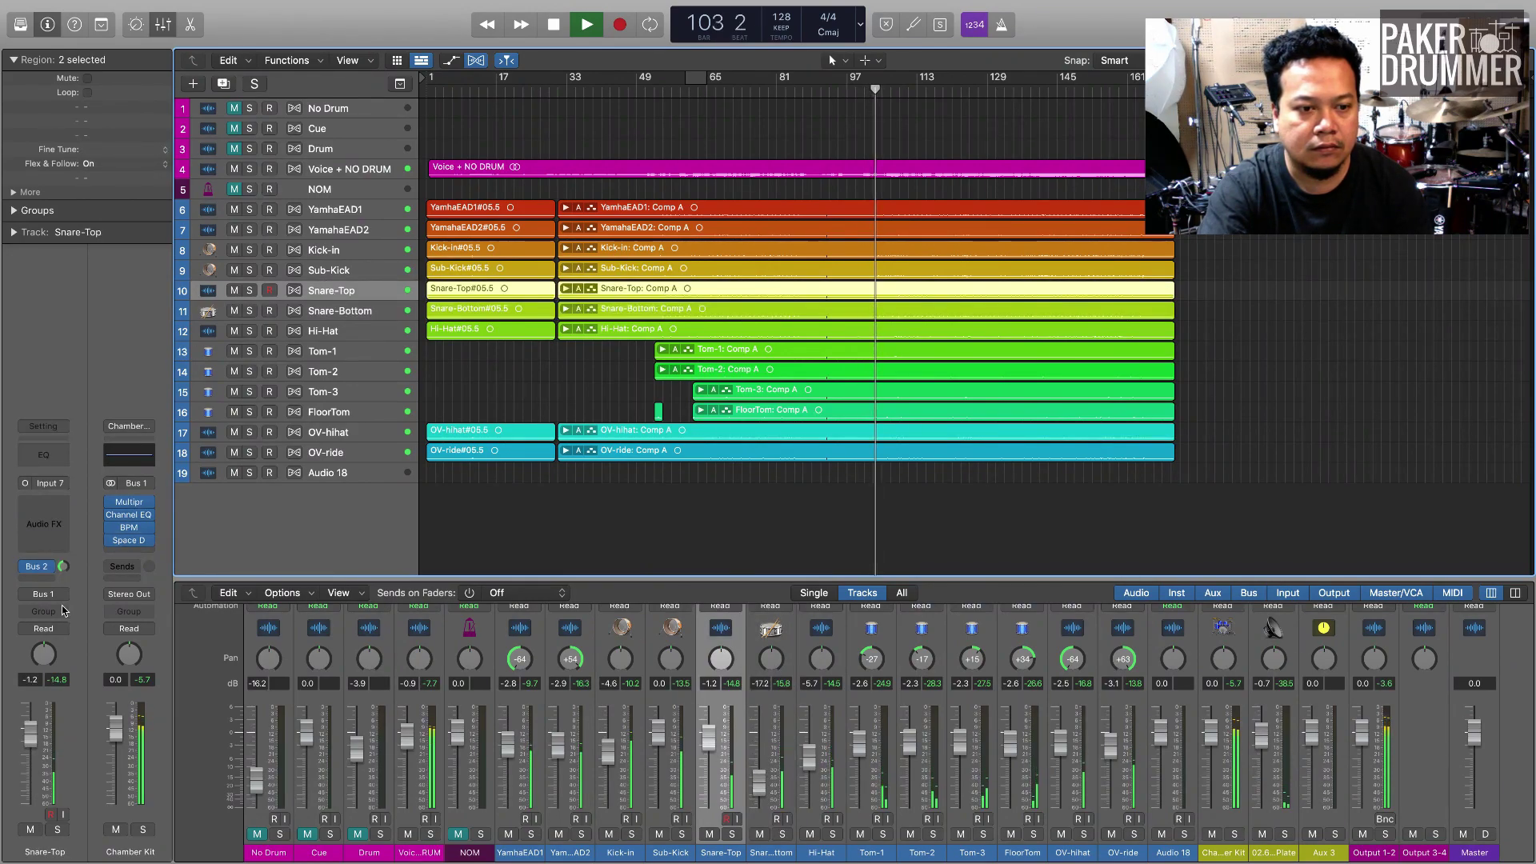
{"action": "left_click", "coordinate": [64, 569]}
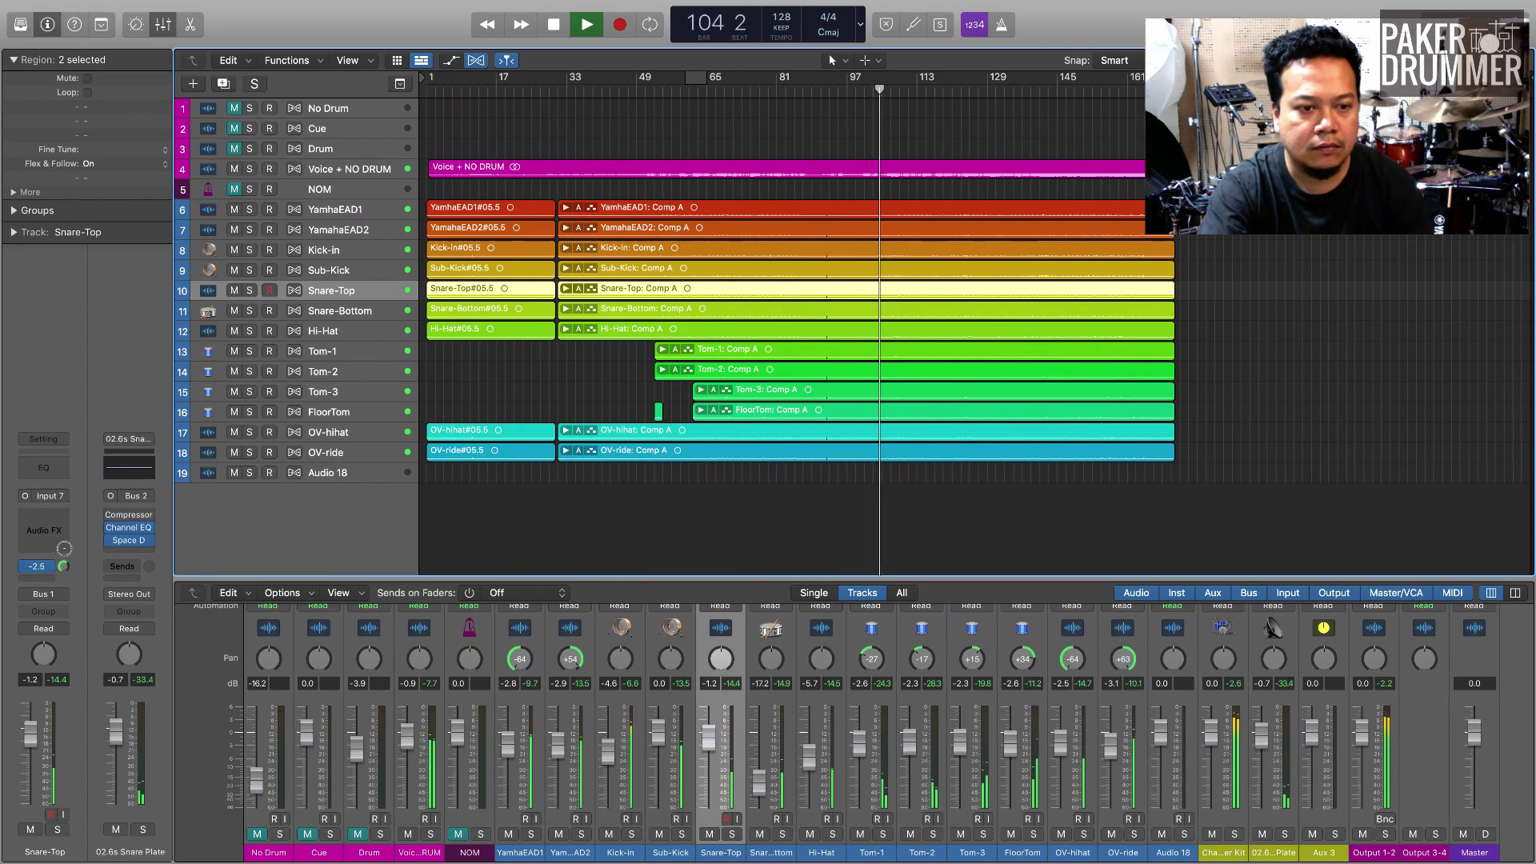
{"action": "left_click_drag", "start_coordinate": [64, 573], "coordinate": [62, 582]}
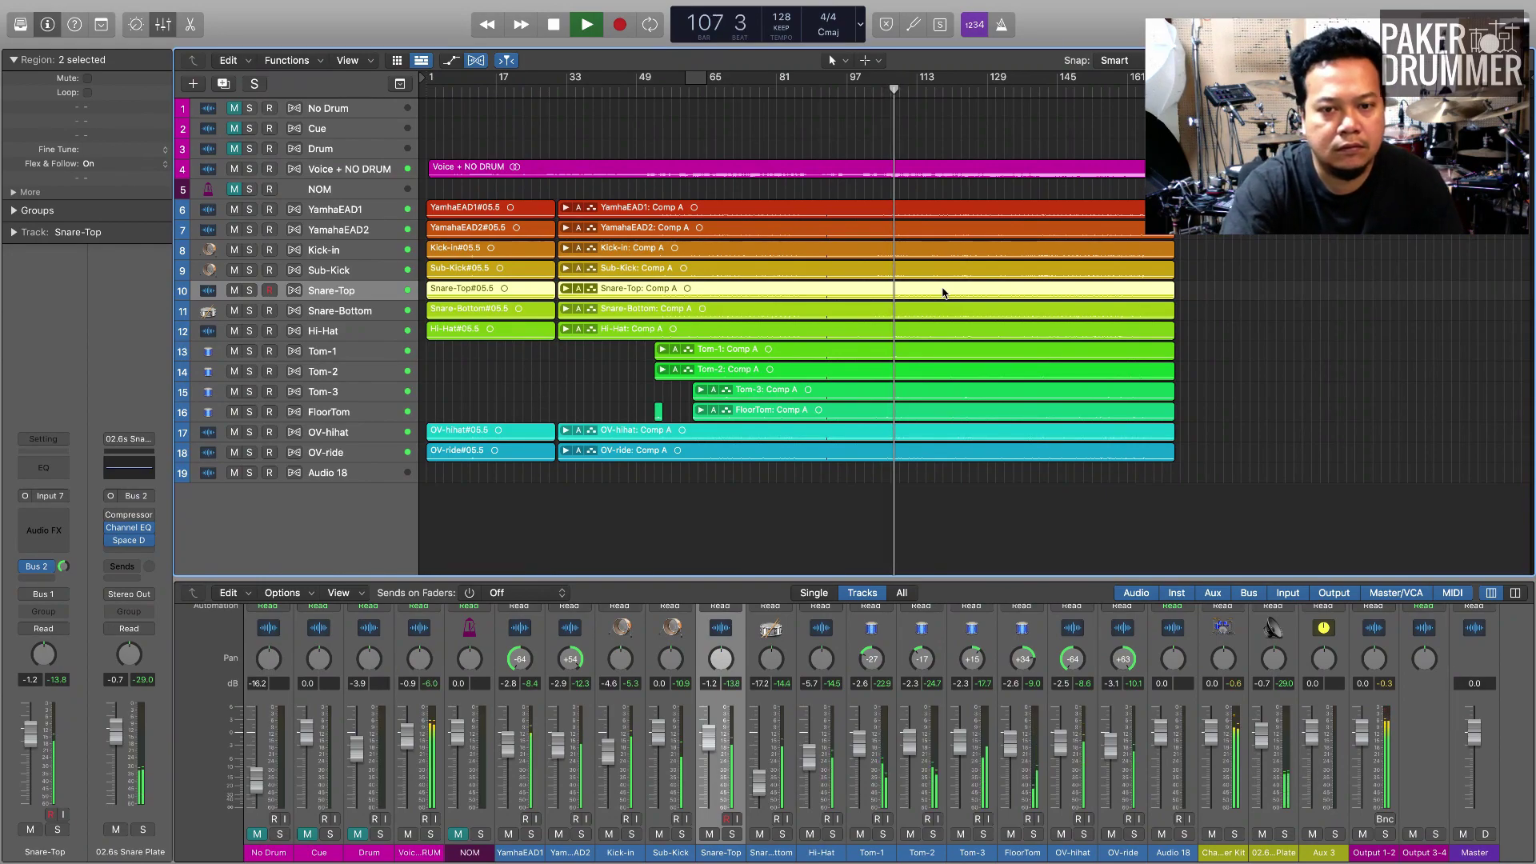
- Lower the YamhaEAD1 fader to -5.7 dB and the YamahaEAD2 fader to -4.4 dB
{"action": "left_click", "coordinate": [365, 212]}
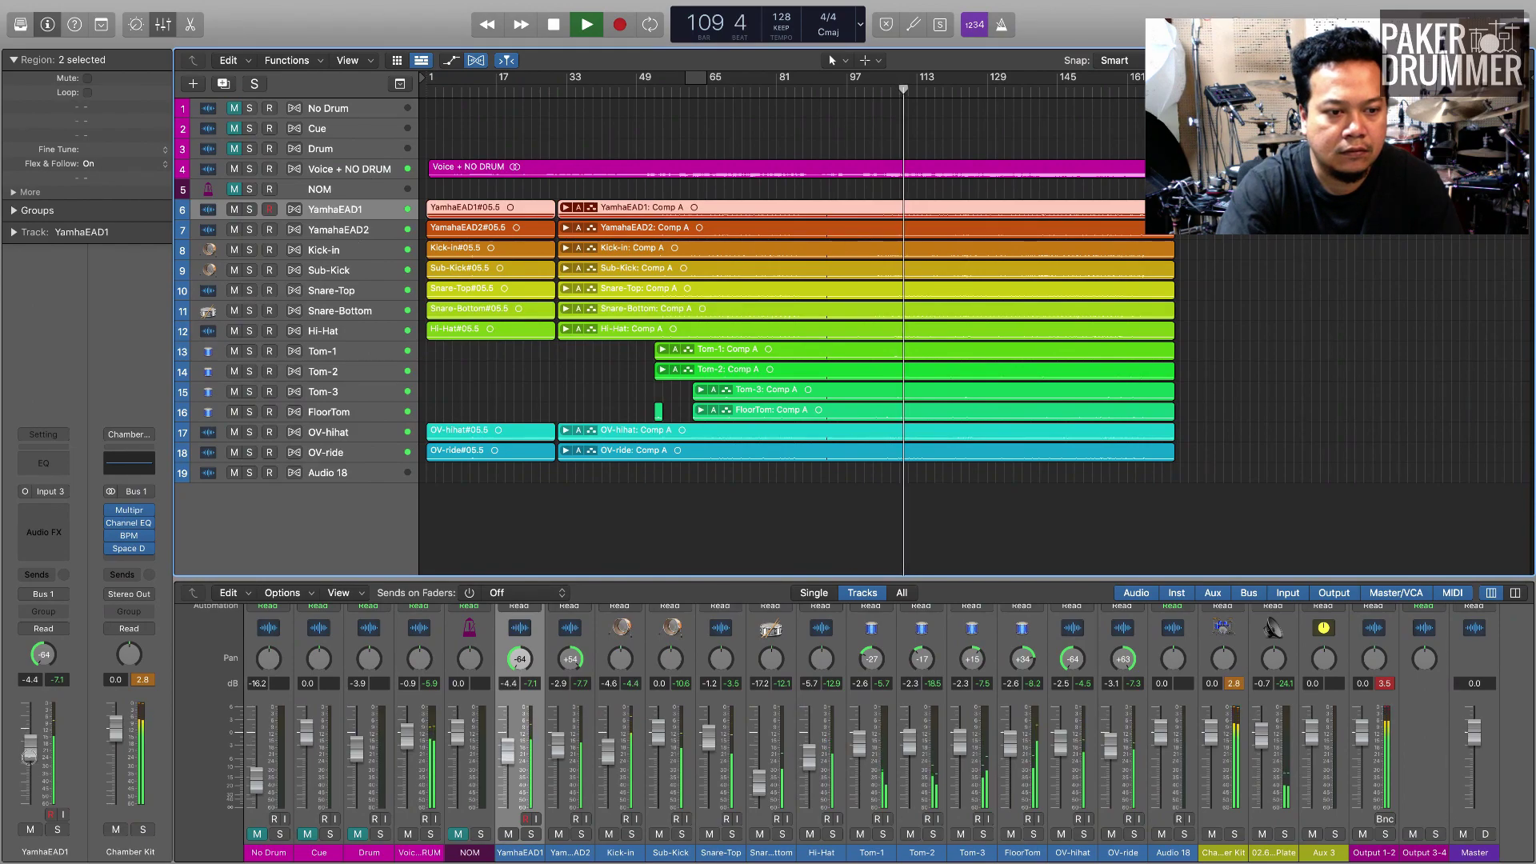
{"action": "left_click", "coordinate": [339, 231]}
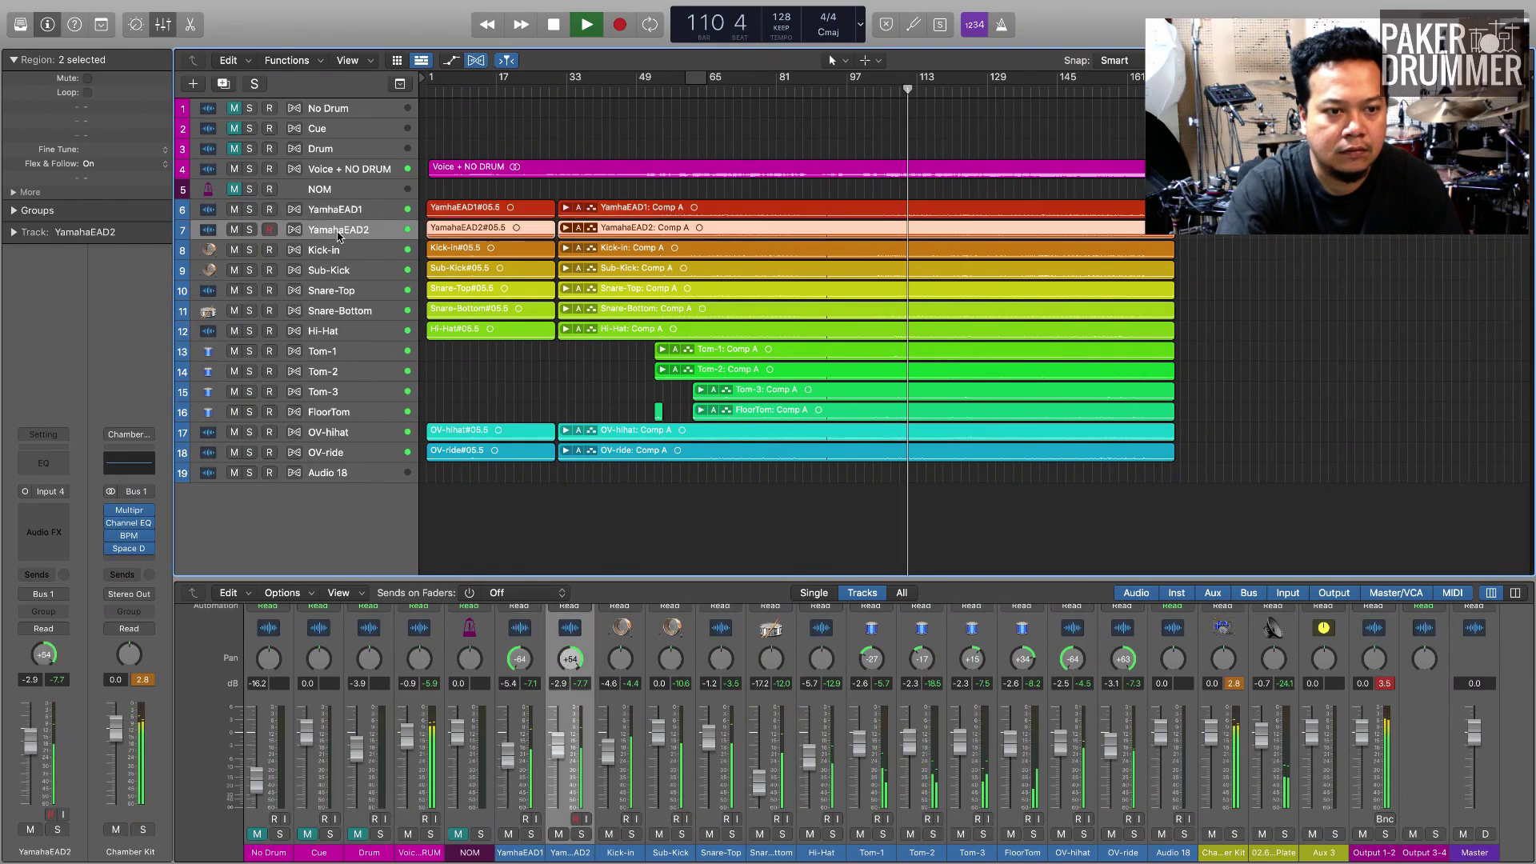
{"action": "left_click_drag", "start_coordinate": [32, 766], "coordinate": [29, 768]}
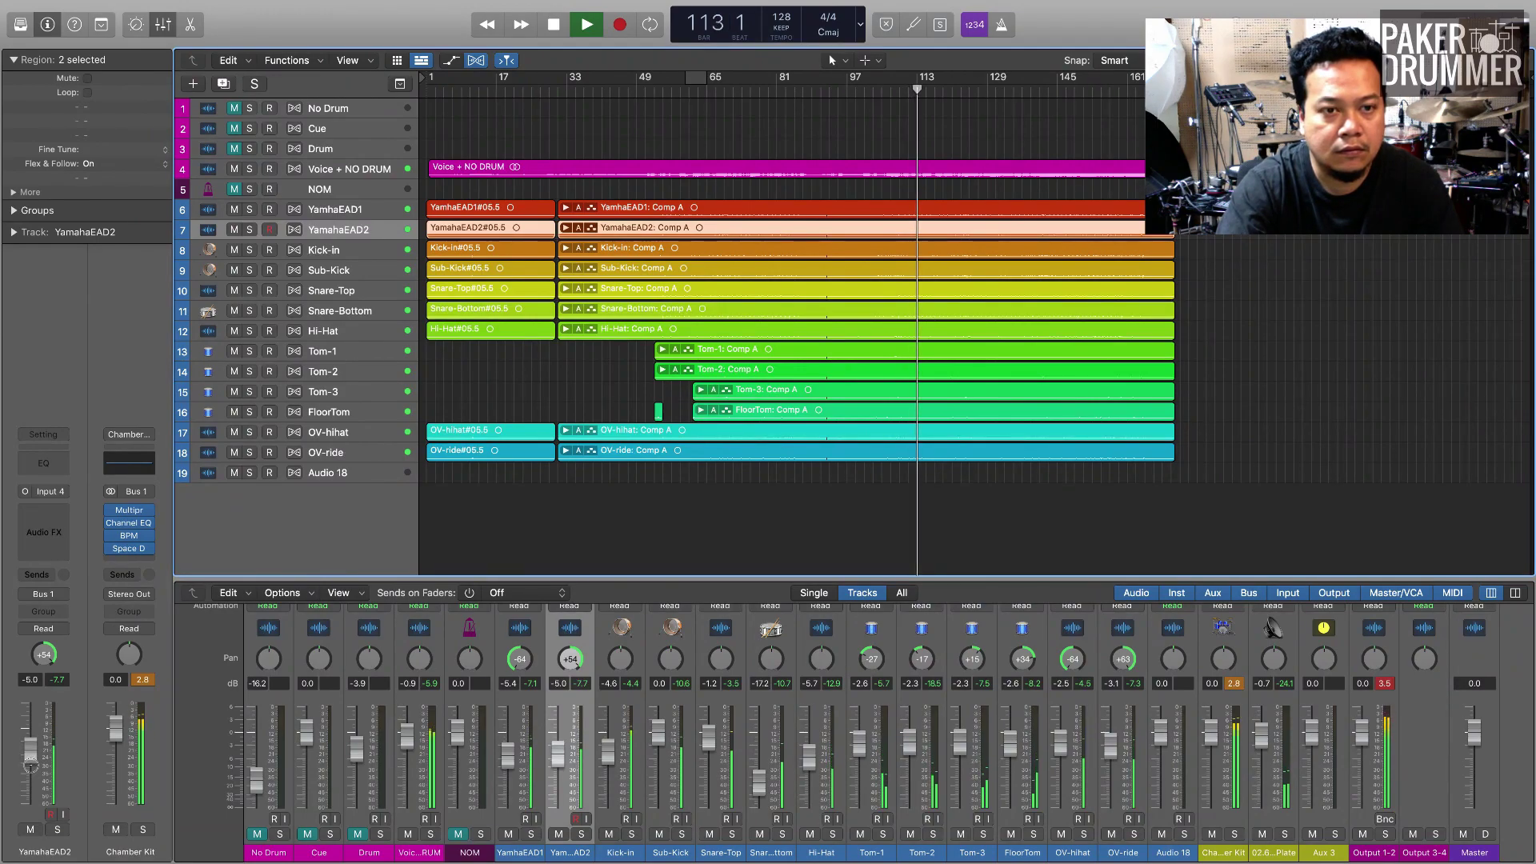
{"action": "key", "text": "Up"}
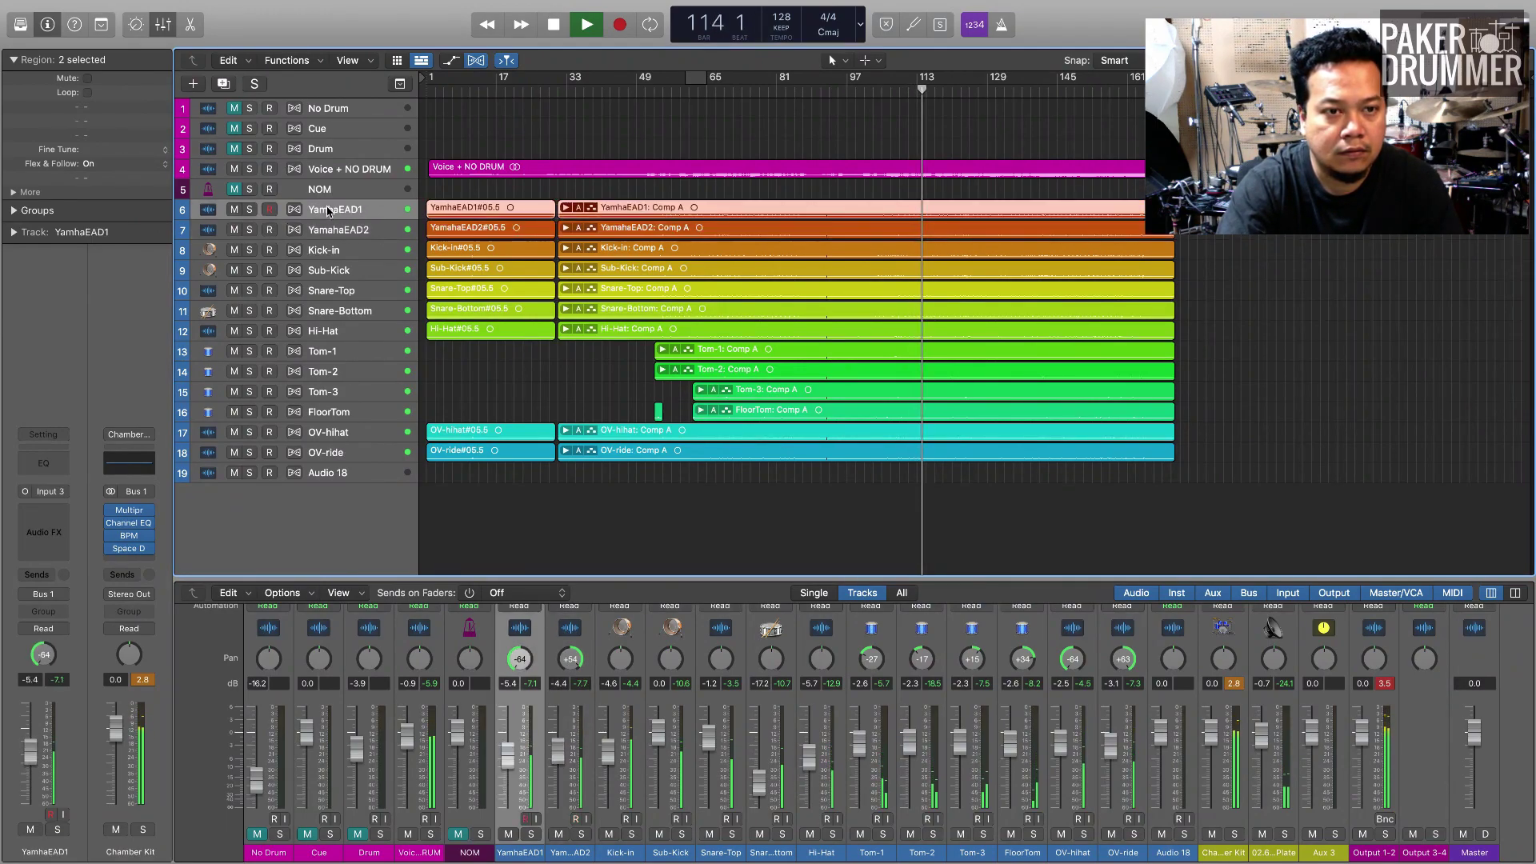
{"action": "left_click_drag", "start_coordinate": [30, 751], "coordinate": [30, 754]}
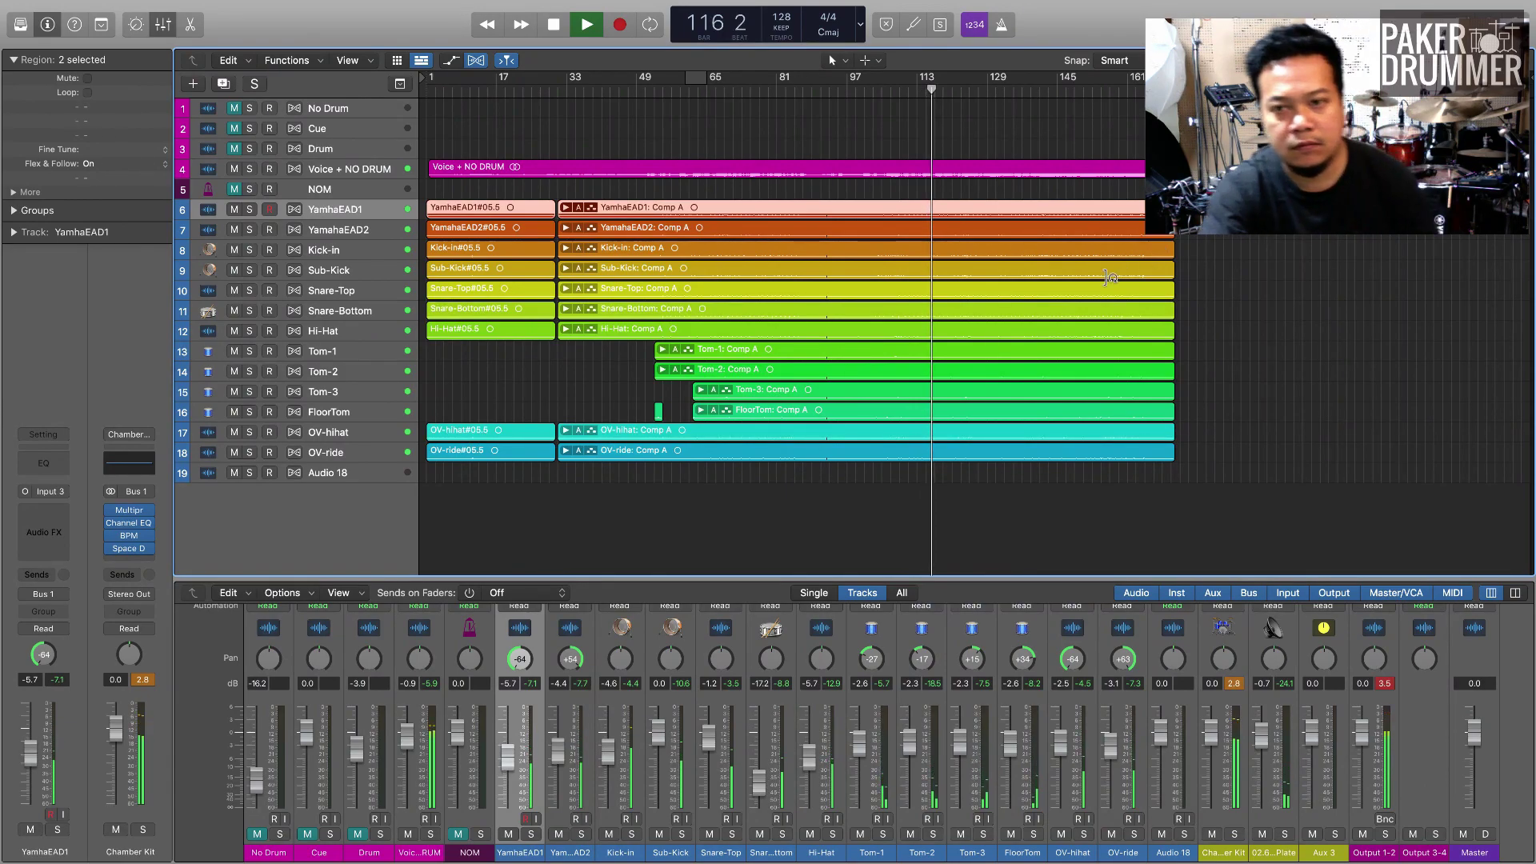
- Play the closing section of the song through to the end of the drum regions and stop playback
{"action": "left_click", "coordinate": [1119, 90]}
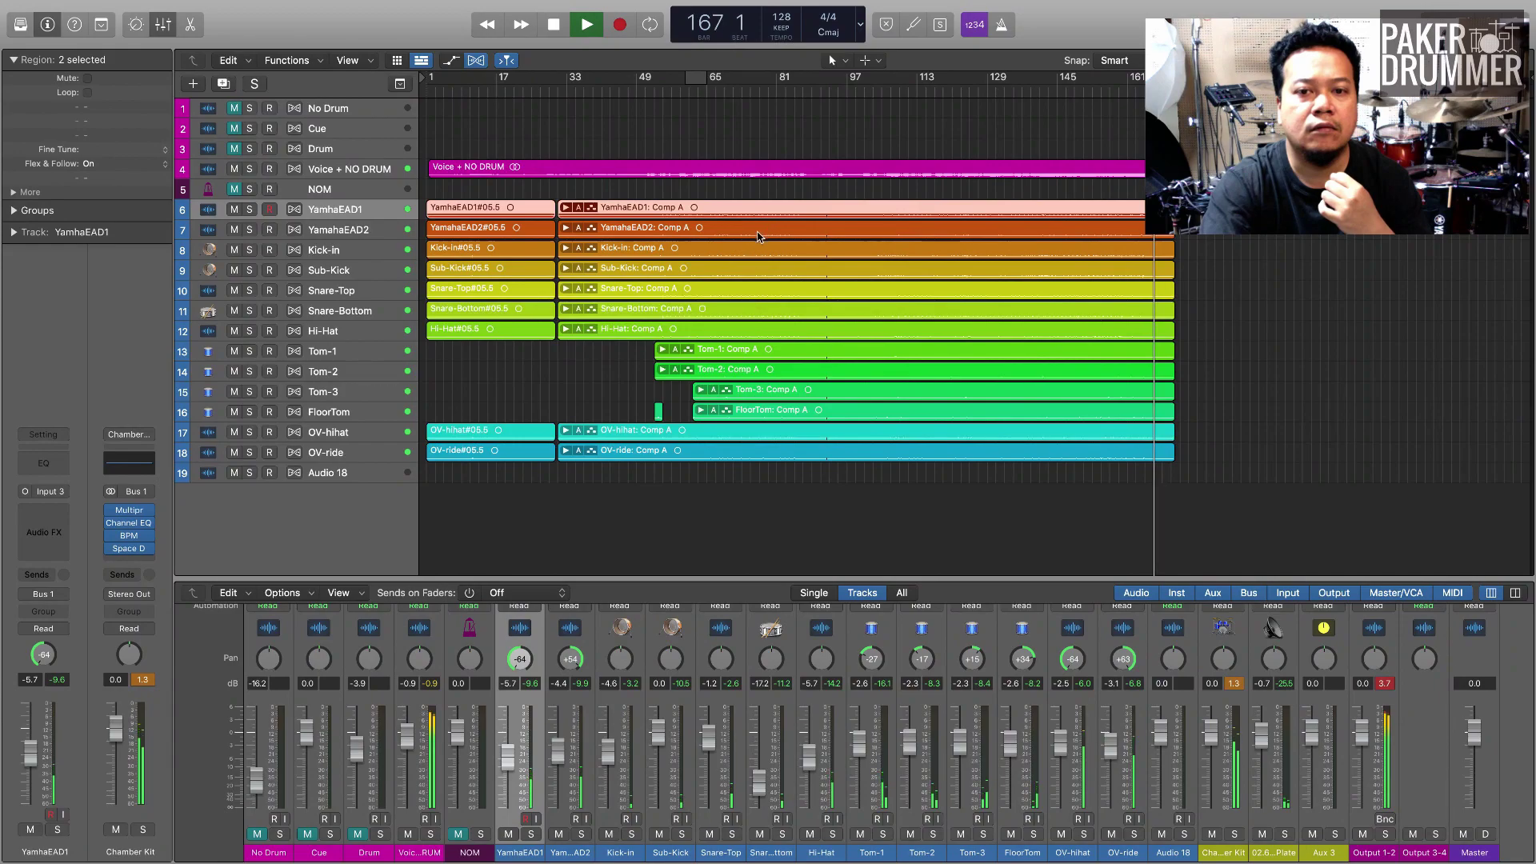
{"action": "left_click", "coordinate": [964, 105]}
{"action": "key", "text": "space"}
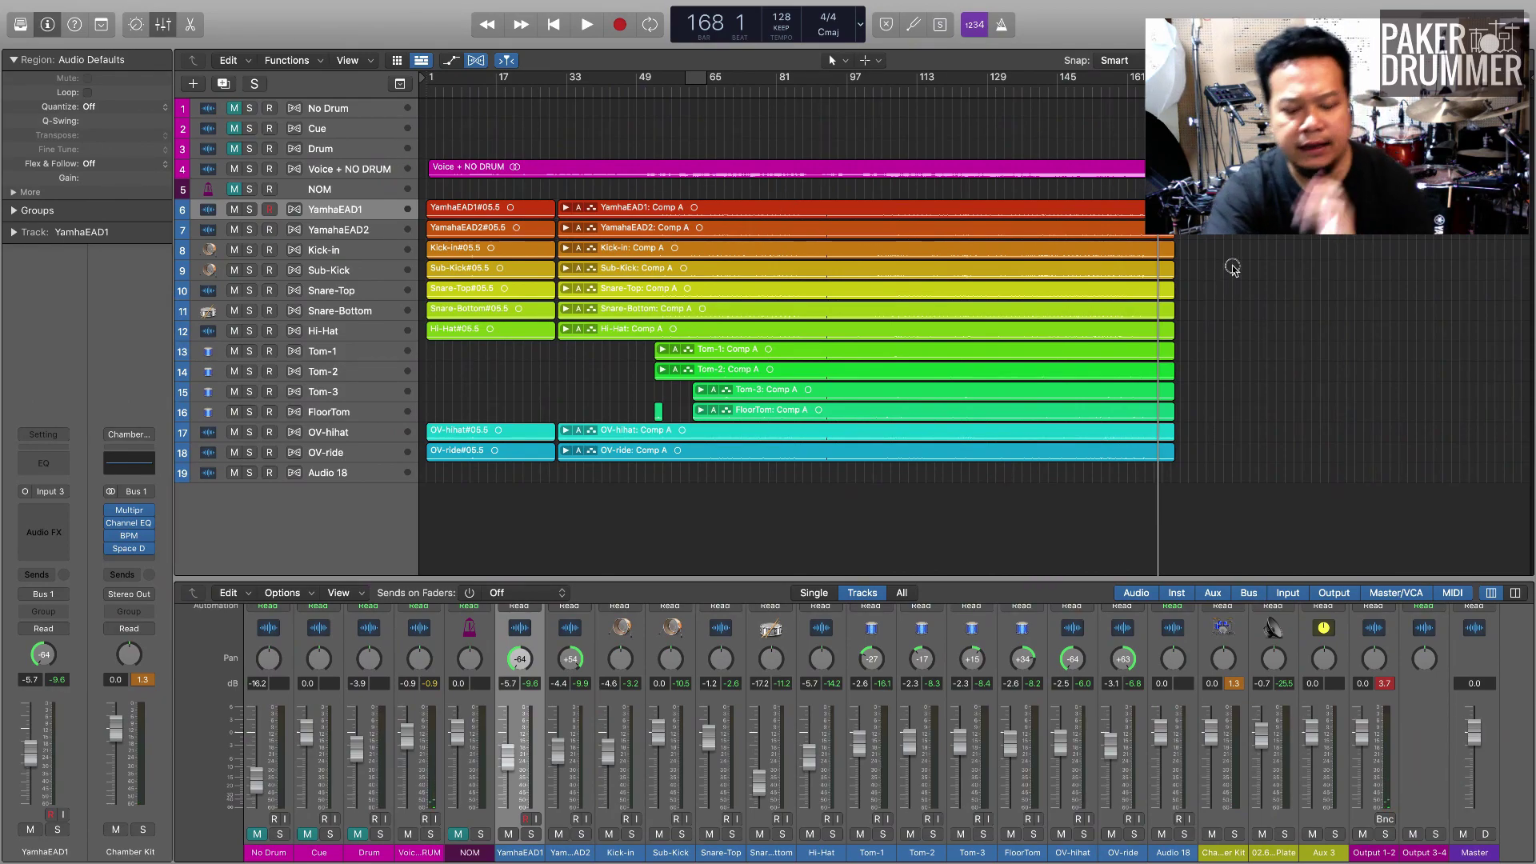
{"action": "key", "text": "super+Down"}
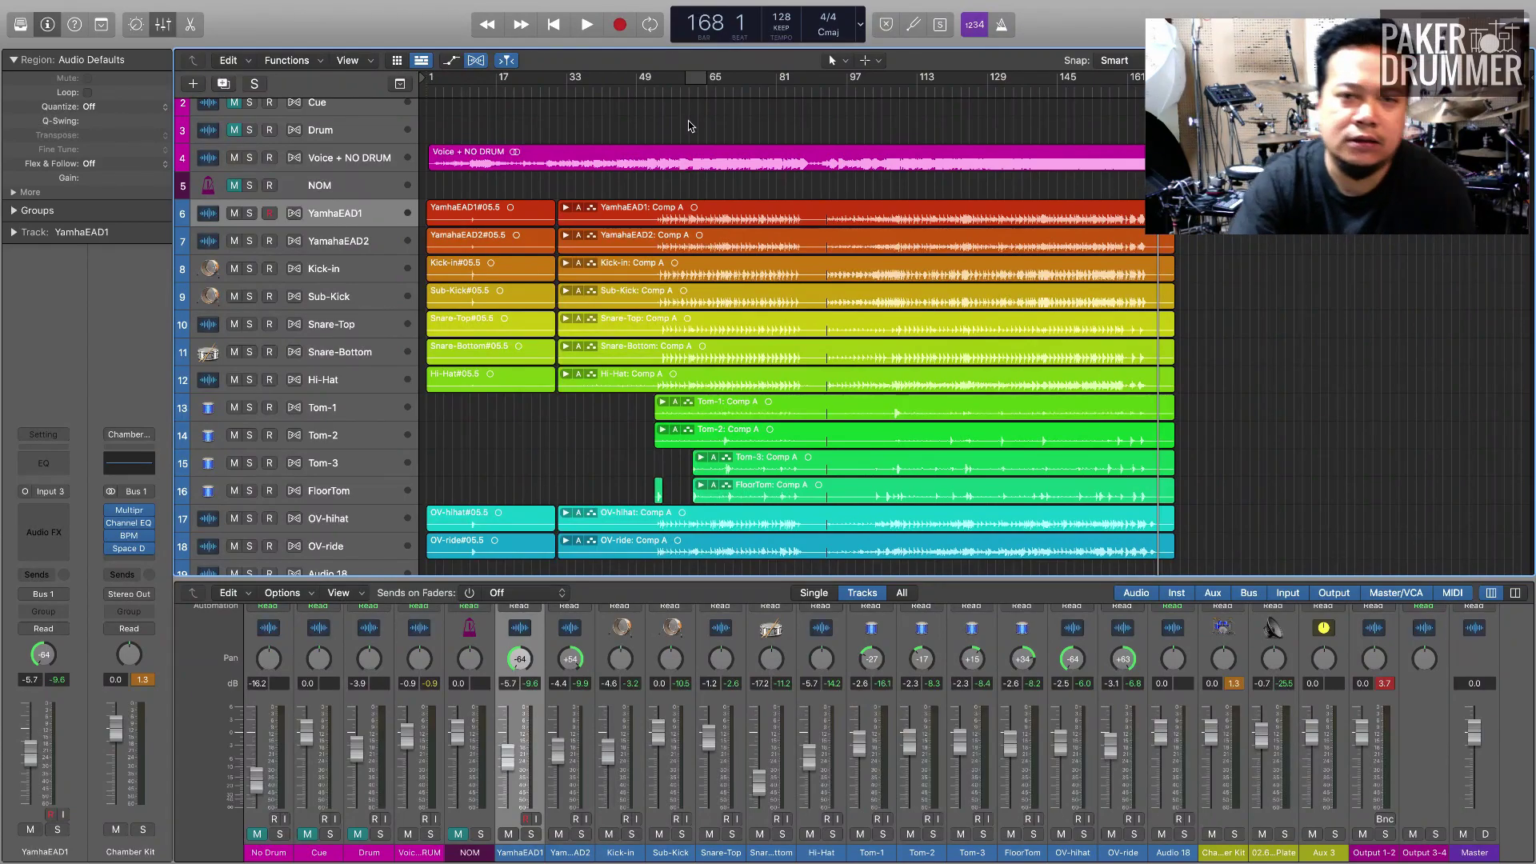
{"action": "scroll", "coordinate": [646, 273], "scroll_direction": "down", "scroll_amount": 3}
{"action": "scroll", "coordinate": [646, 274], "scroll_direction": "up", "scroll_amount": 3}
{"action": "scroll", "coordinate": [646, 273], "scroll_direction": "down", "scroll_amount": 1}
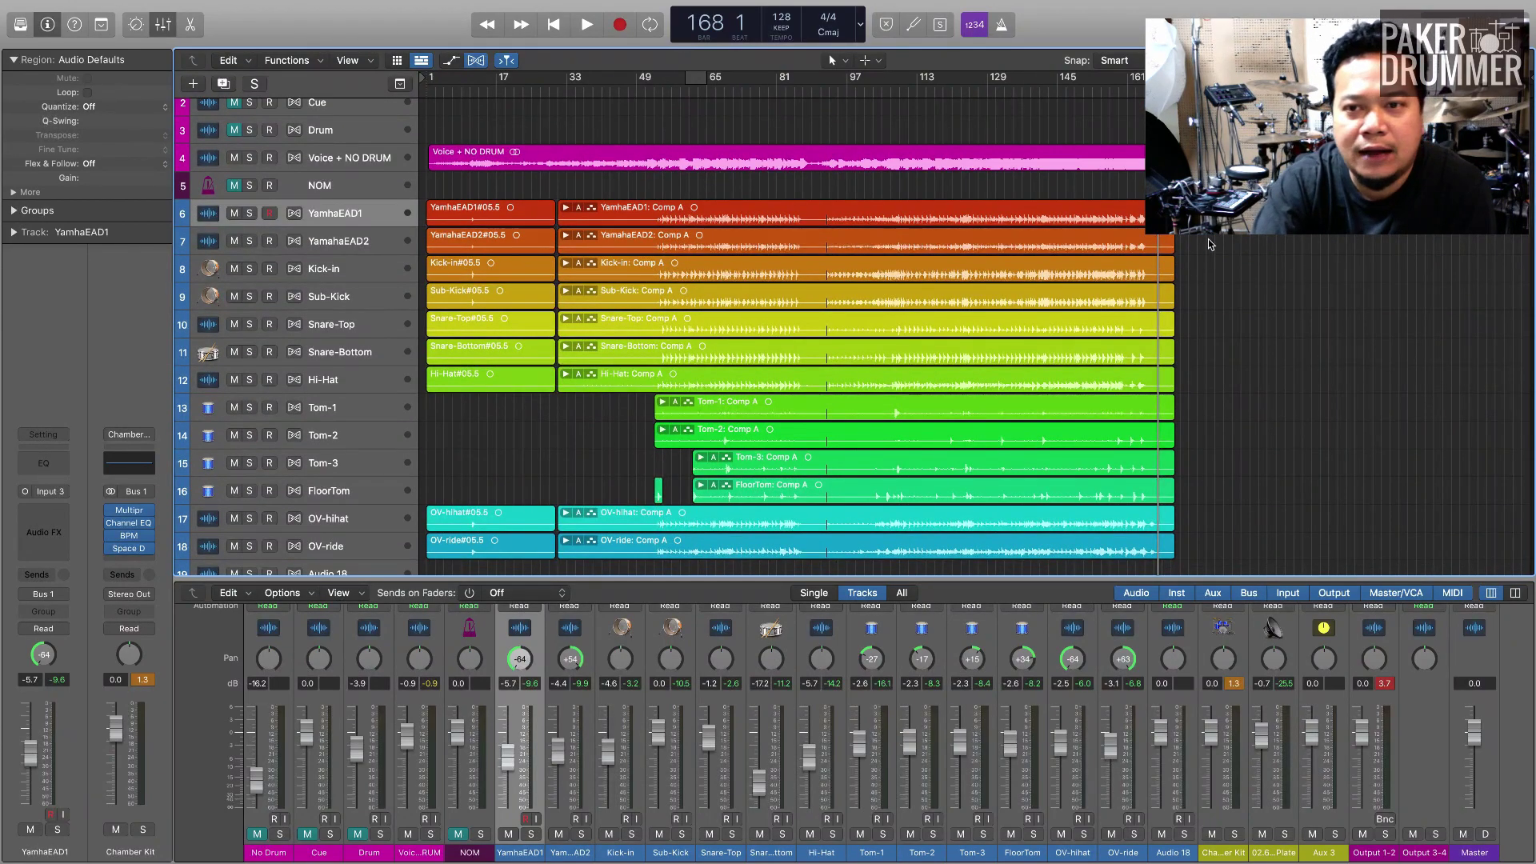
{"action": "scroll", "coordinate": [1005, 207], "scroll_direction": "down", "scroll_amount": 1}
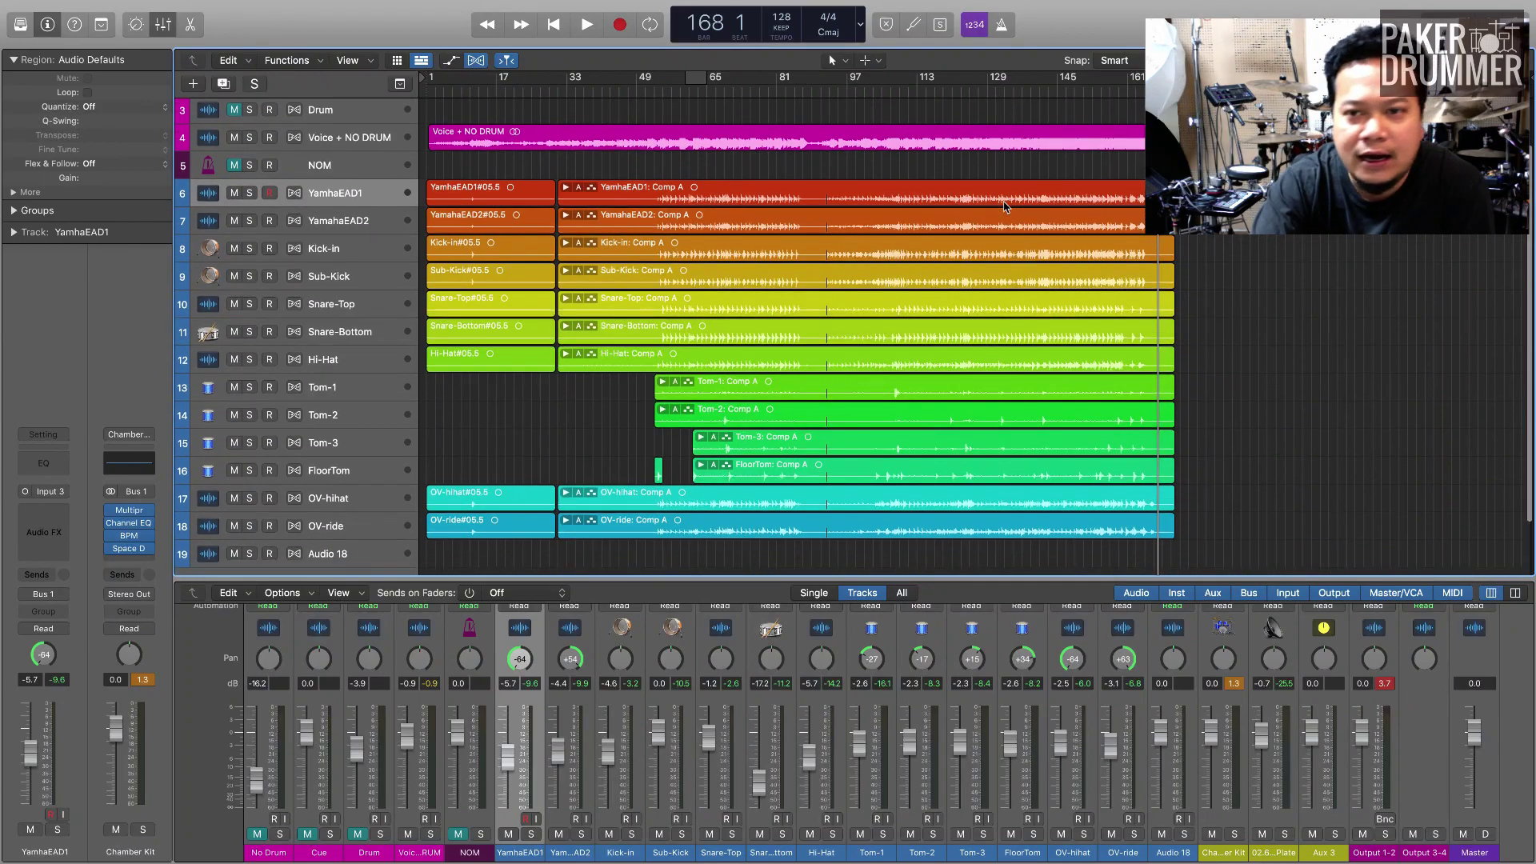
{"action": "left_click", "coordinate": [1107, 92]}
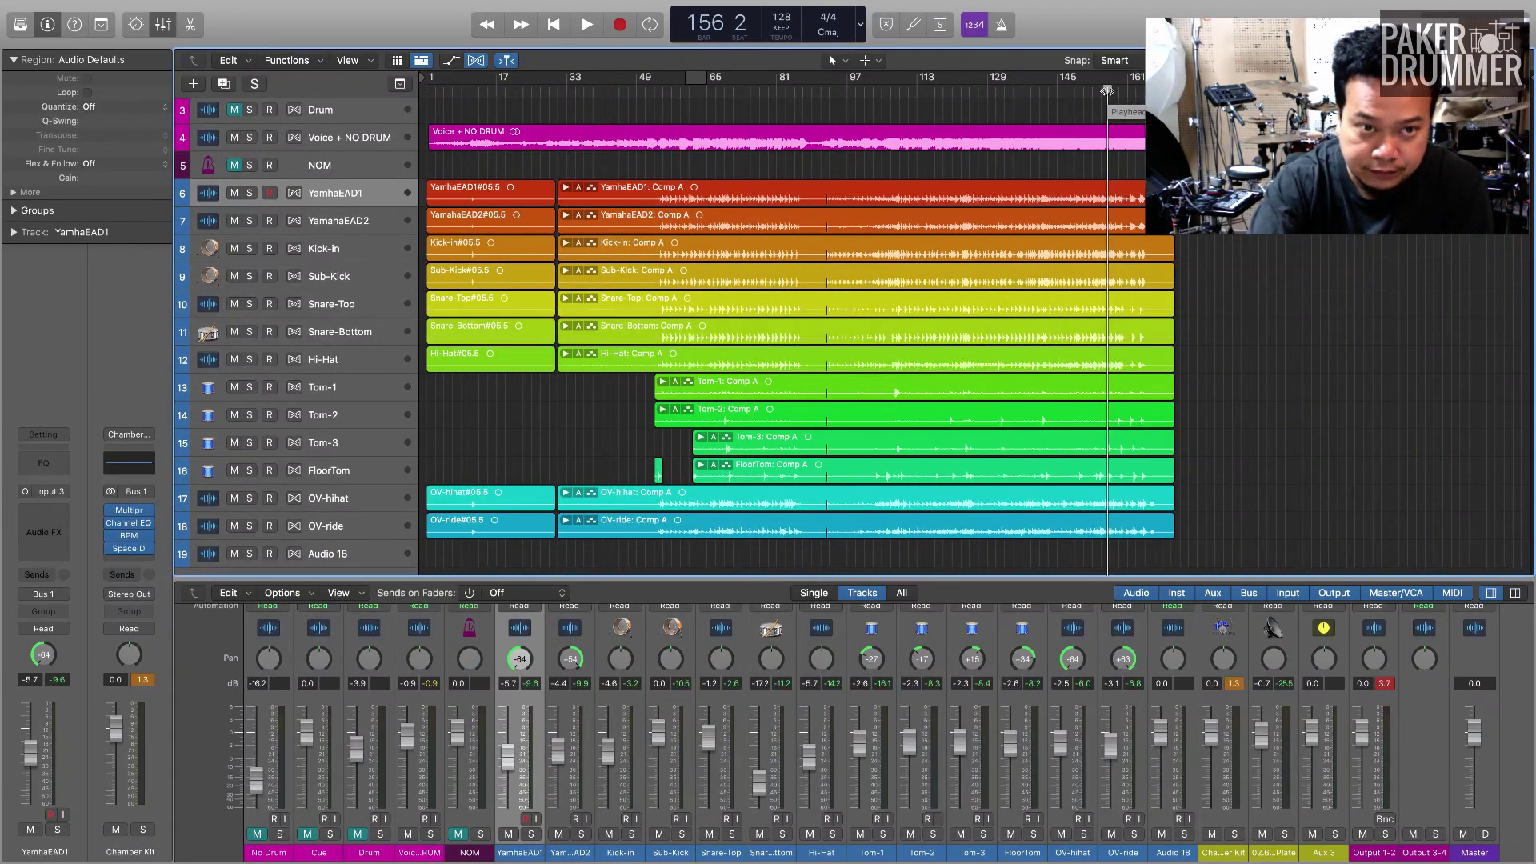
{"action": "left_click", "coordinate": [334, 143]}
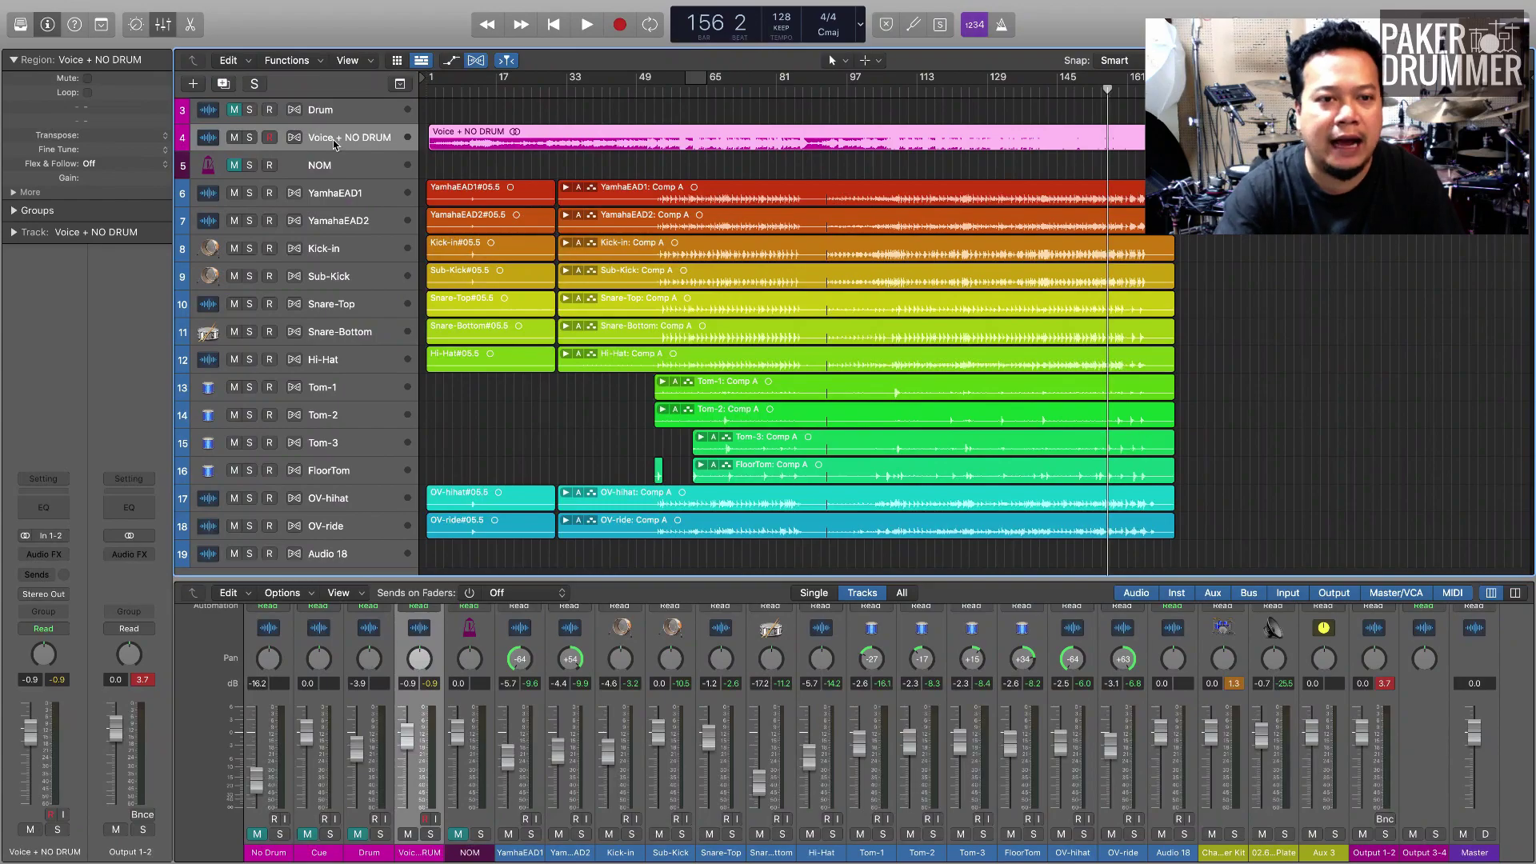
- Select the tracks from YamhaEAD1 through OV-ride and set the Chamber Kit fader to -0.2 dB during playback from about bar 93
{"action": "left_click", "coordinate": [356, 200]}
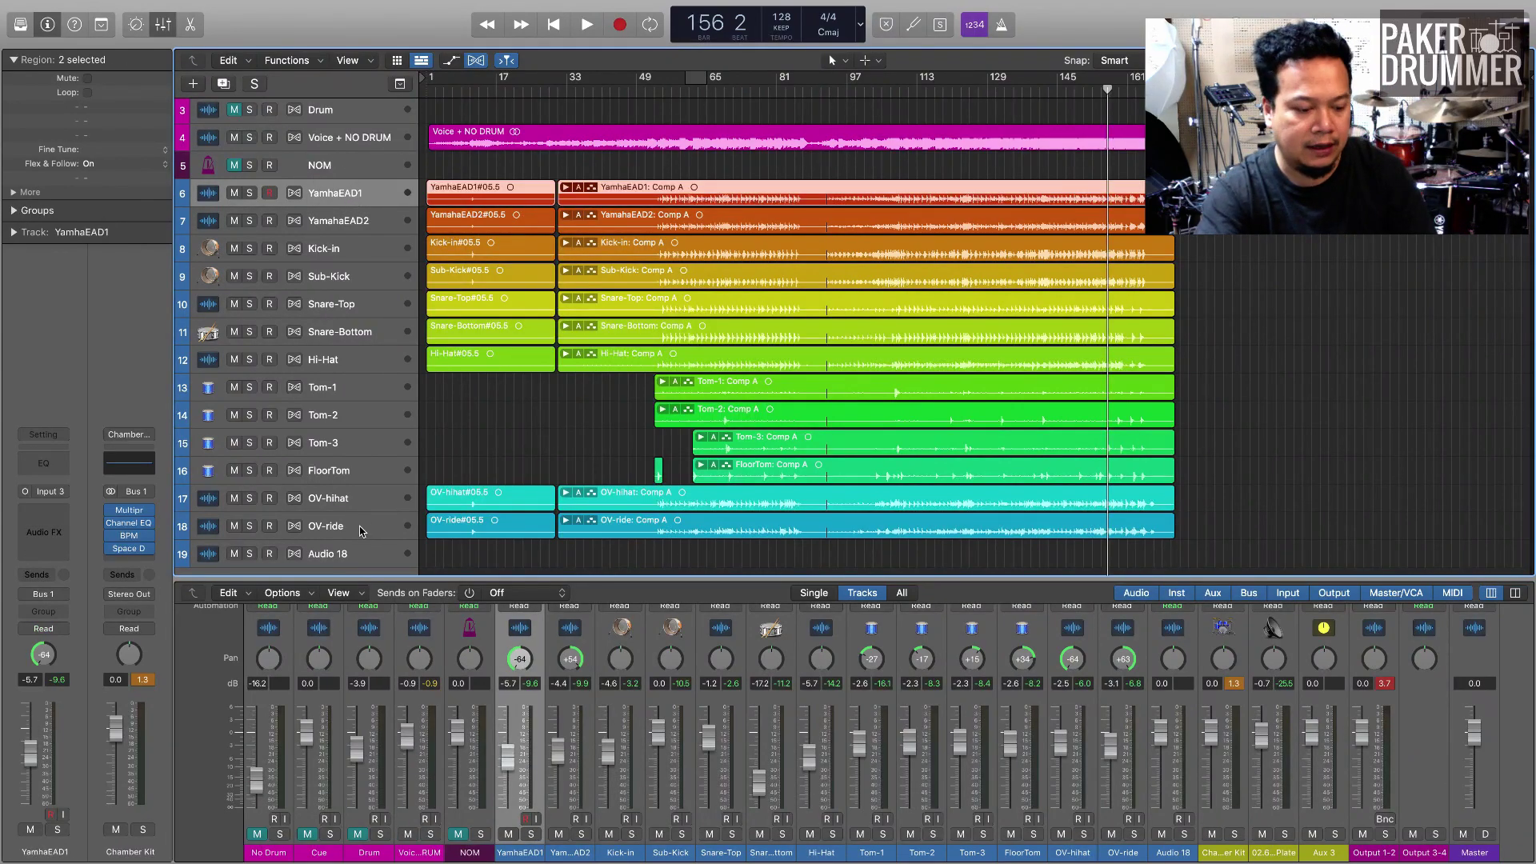
{"action": "left_click", "coordinate": [360, 531], "text": "shift"}
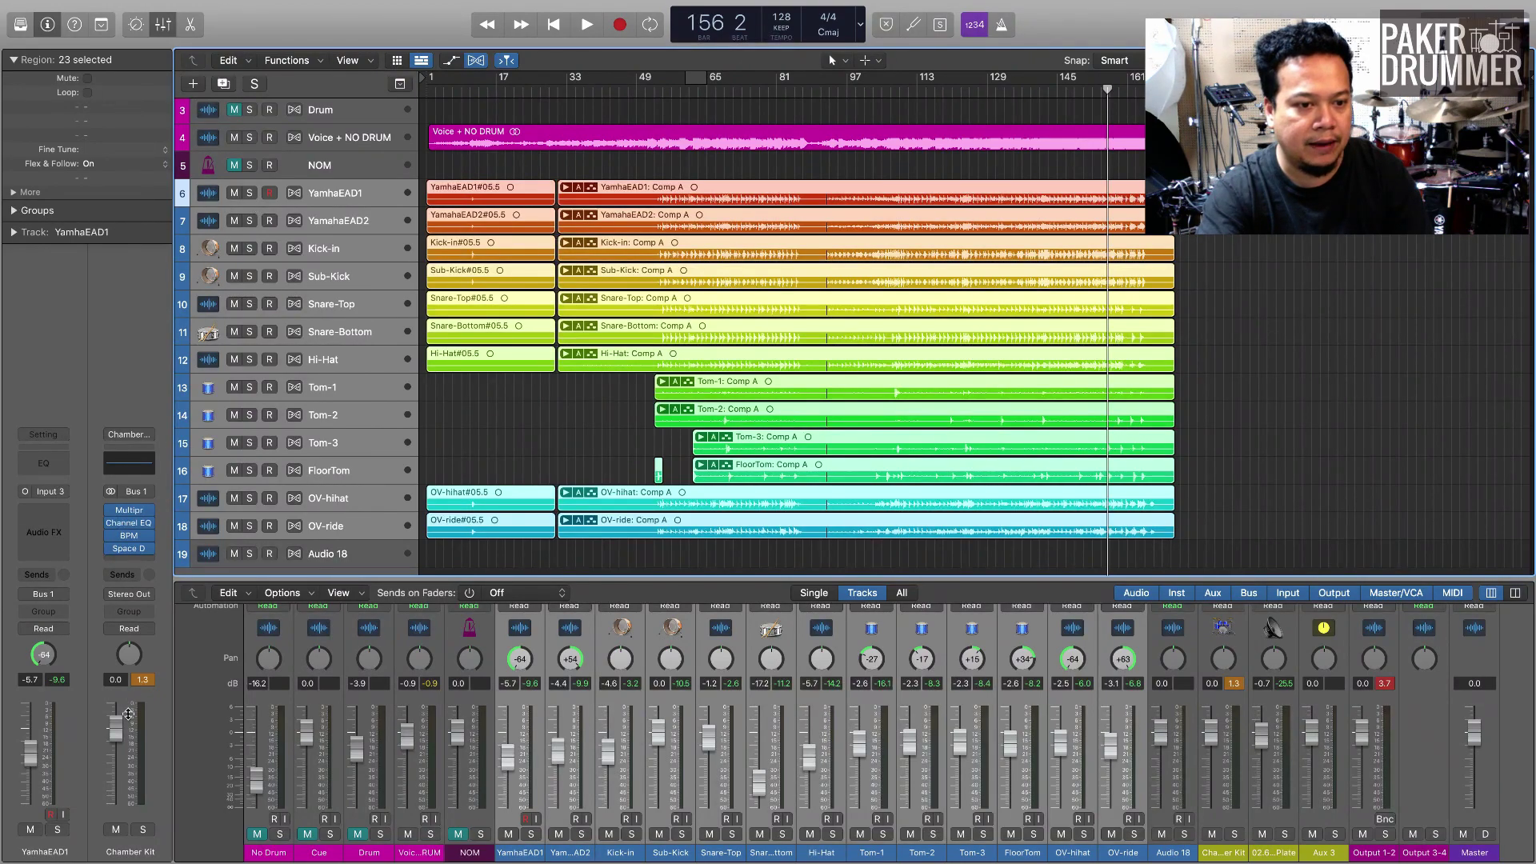
{"action": "left_click", "coordinate": [832, 93]}
{"action": "key", "text": "space"}
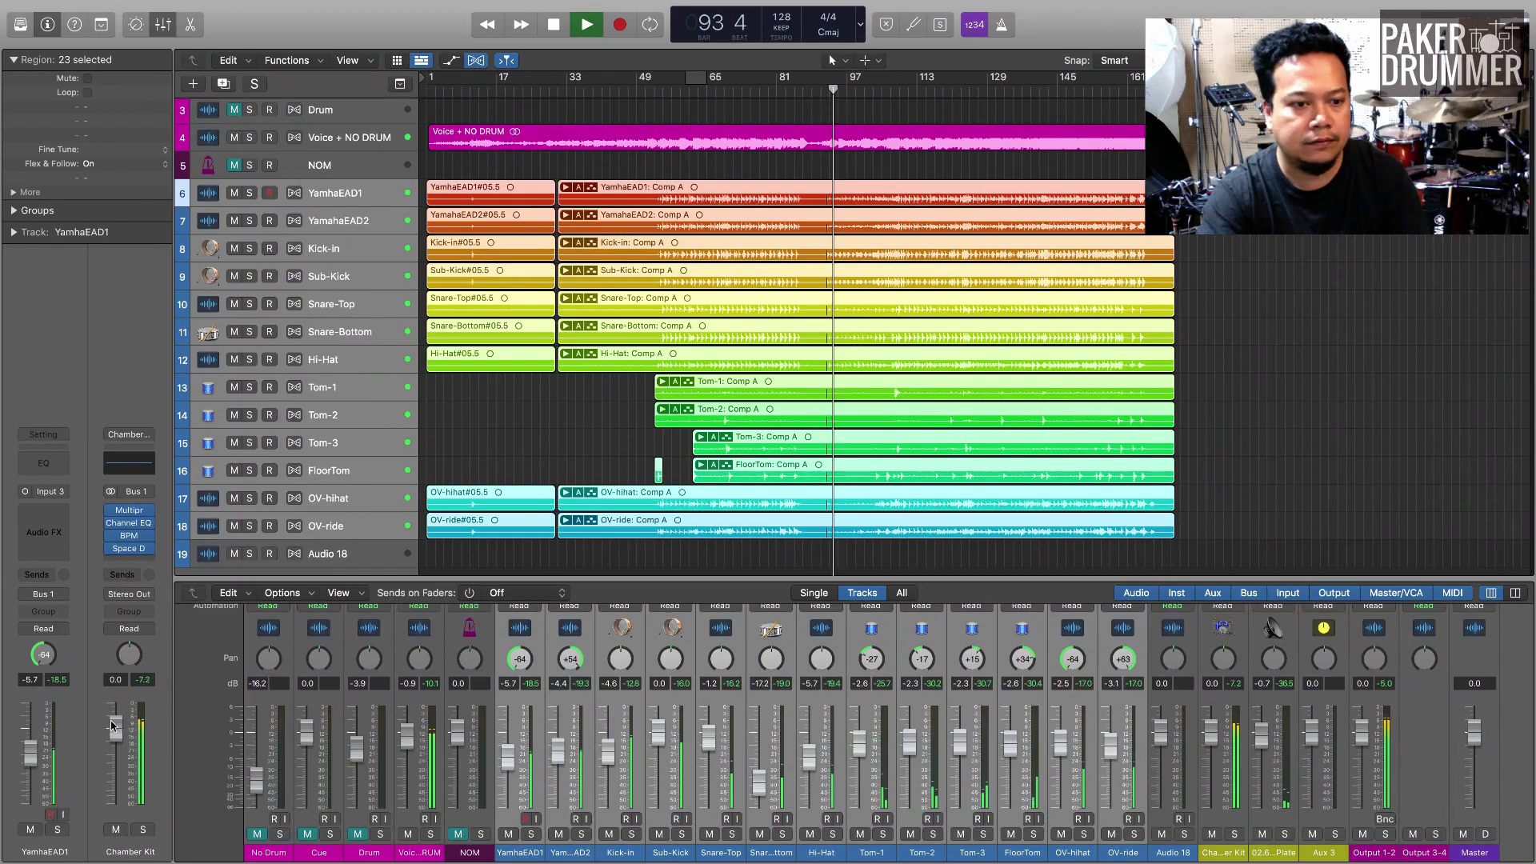
{"action": "mouse_move", "coordinate": [116, 730]}
{"action": "left_mouse_down"}
{"action": "mouse_move", "coordinate": [120, 807]}
{"action": "mouse_move", "coordinate": [117, 725]}
{"action": "left_mouse_up"}
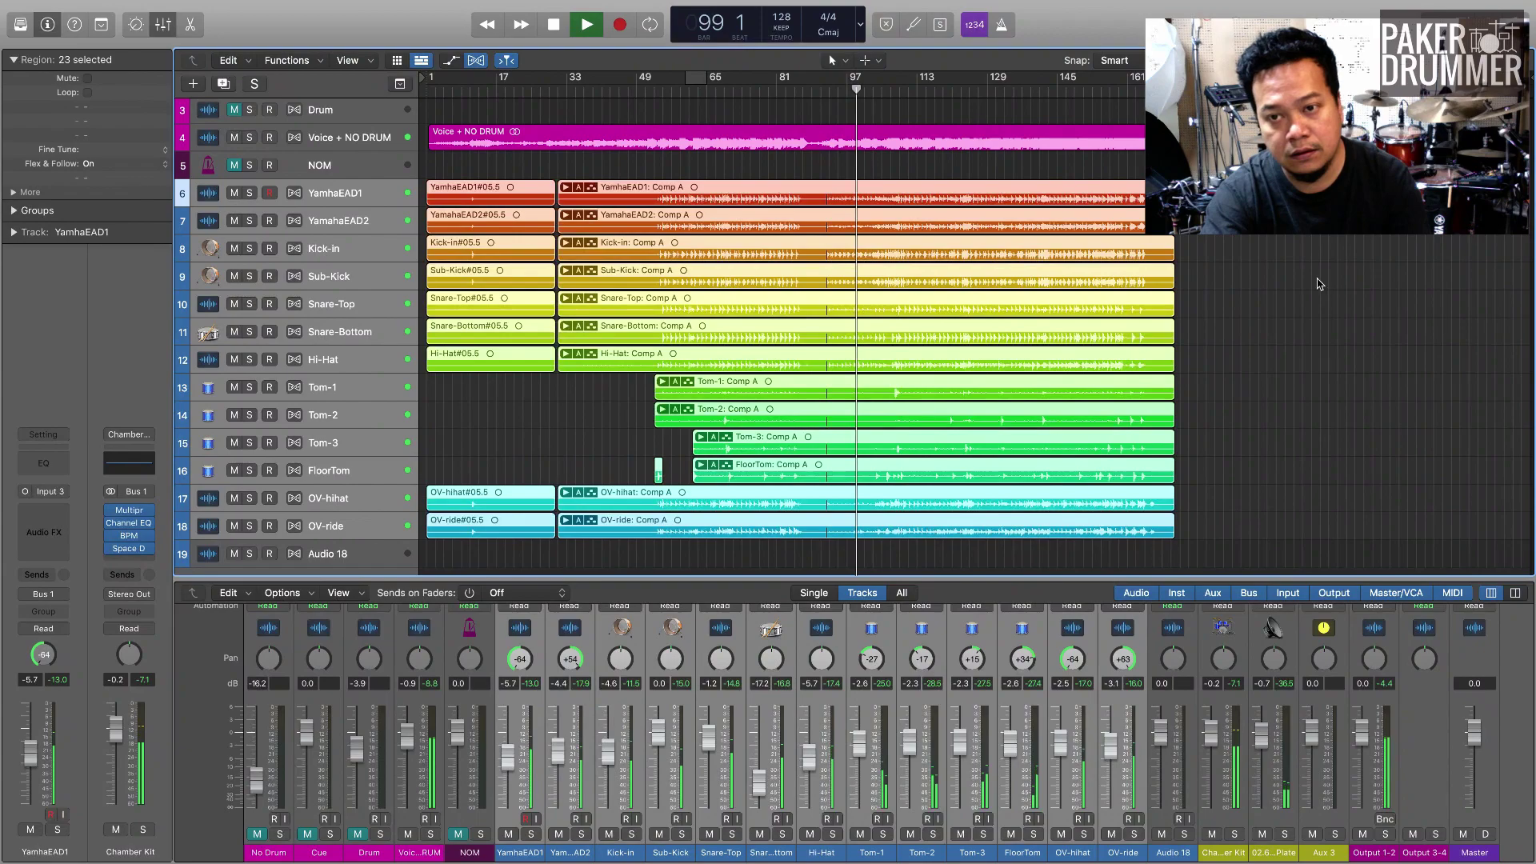
{"action": "key", "text": "space"}
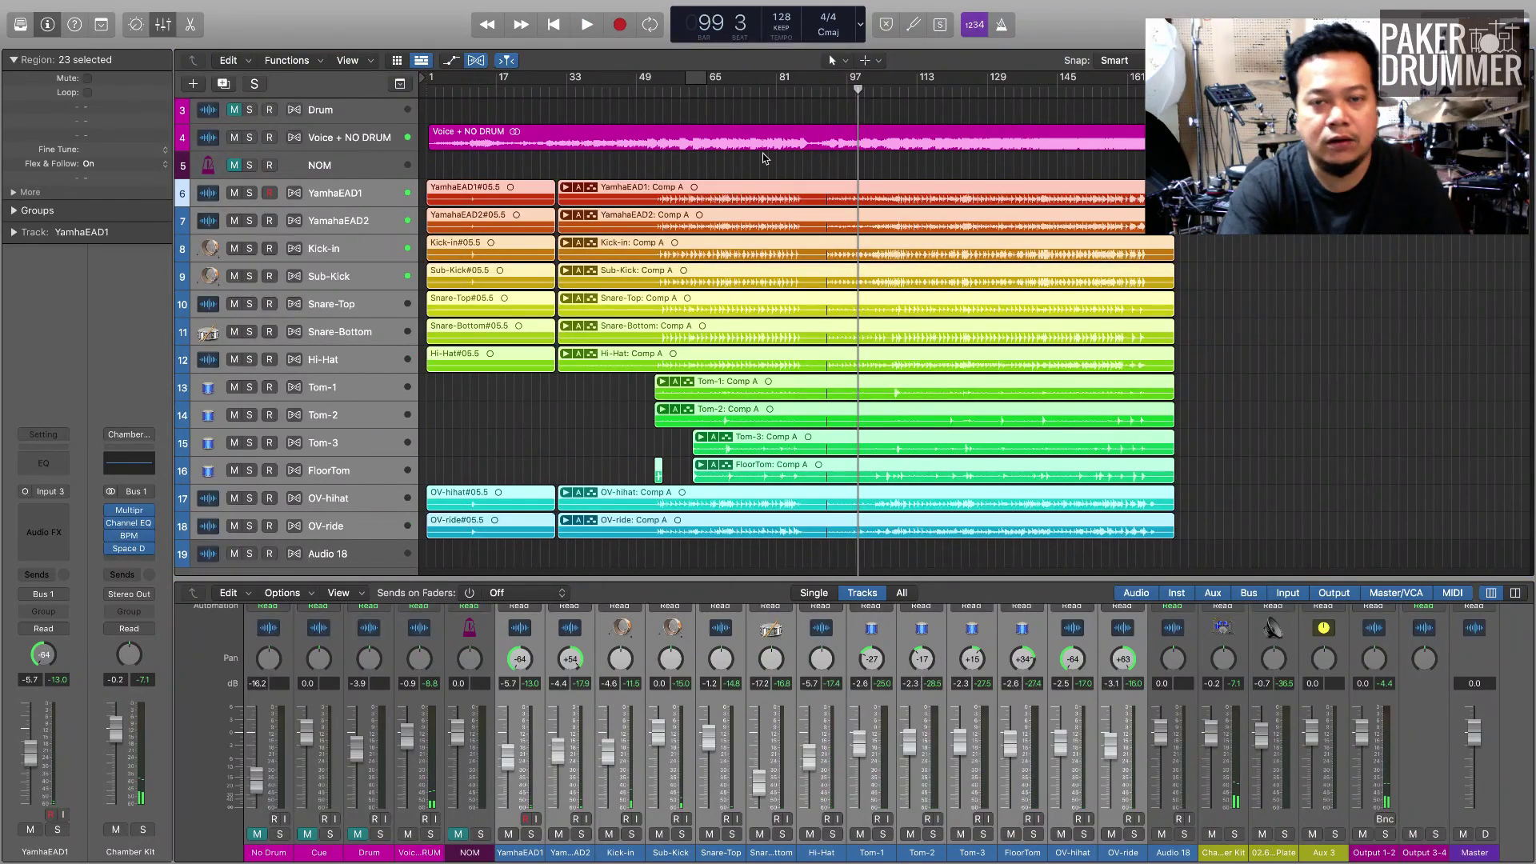
{"action": "left_click", "coordinate": [914, 164]}
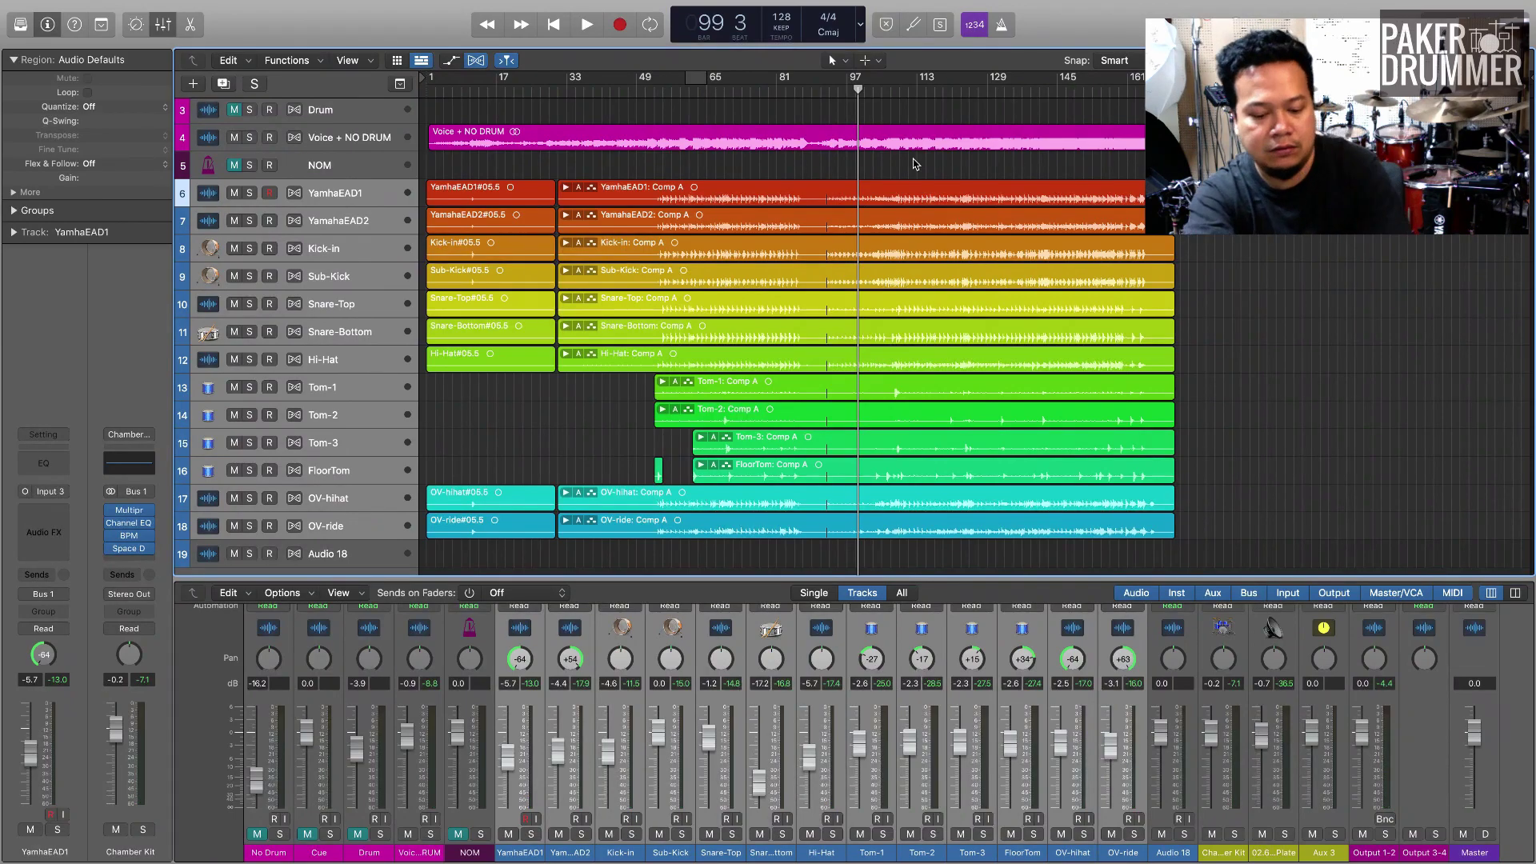
- Move the playhead to about bar 144 and select the Audio 18 track to bring up the Output 1-2 channel strip
{"action": "left_click", "coordinate": [1057, 91]}
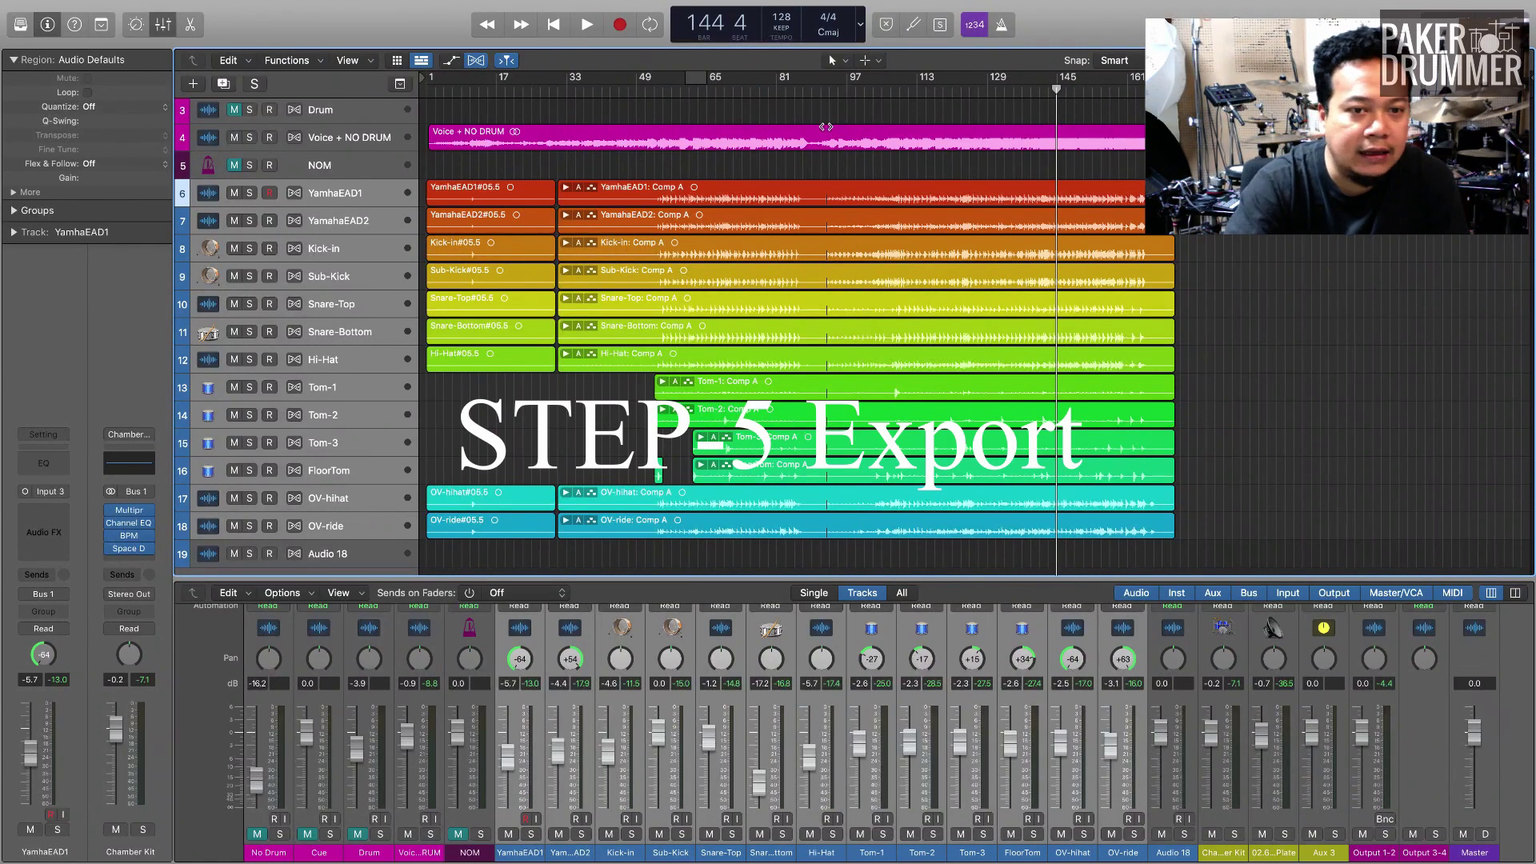
{"action": "left_click", "coordinate": [384, 153]}
{"action": "scroll", "coordinate": [349, 472], "scroll_direction": "down", "scroll_amount": 1}
{"action": "left_click", "coordinate": [337, 545]}
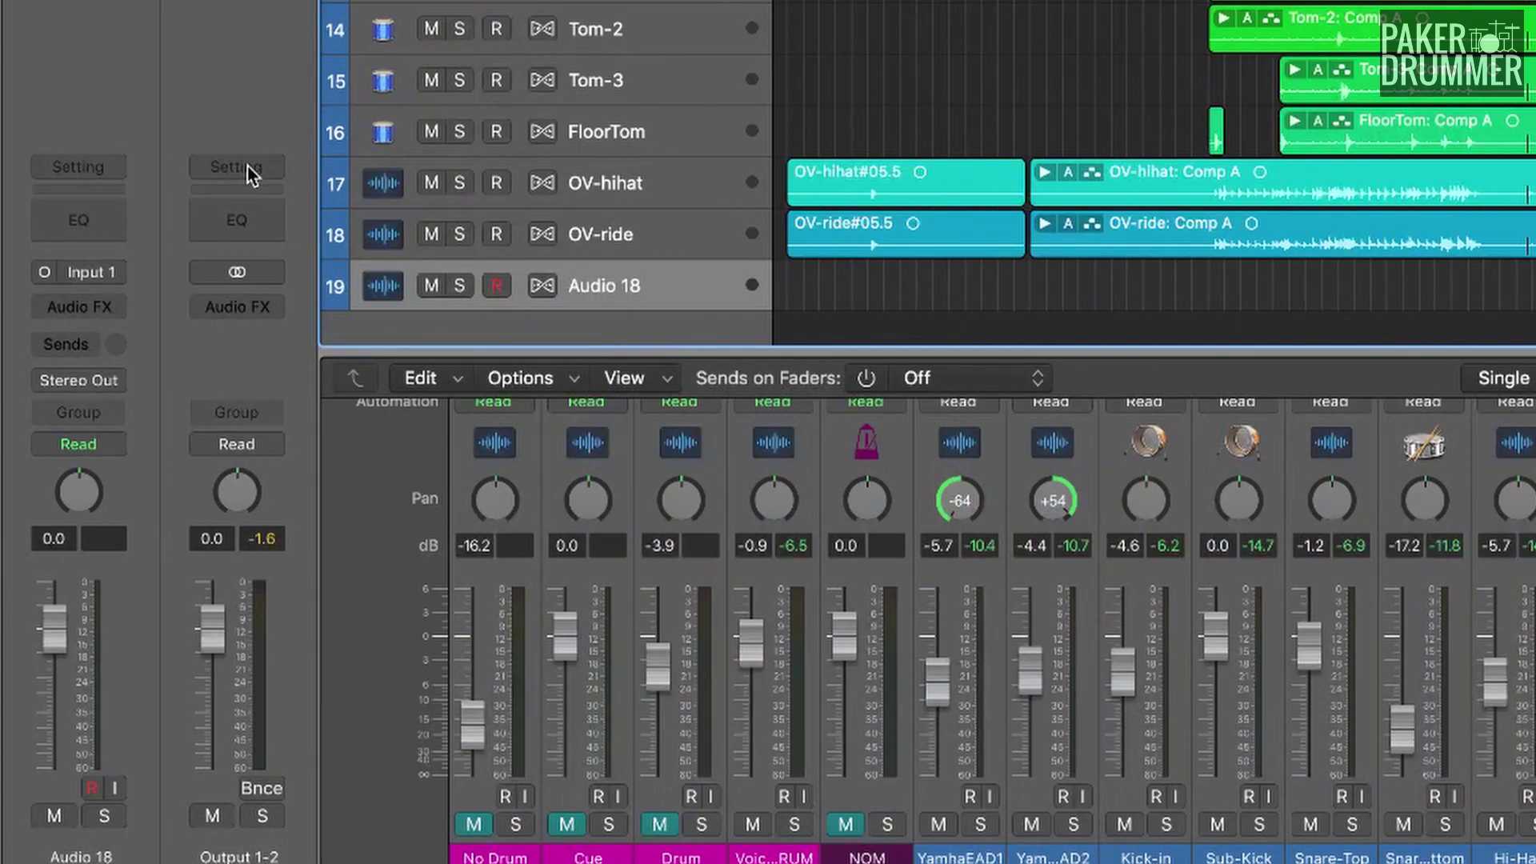
- Browse the Legacy Logic 02 Mastering channel strip settings for Output 1-2
{"action": "left_click", "coordinate": [248, 170]}
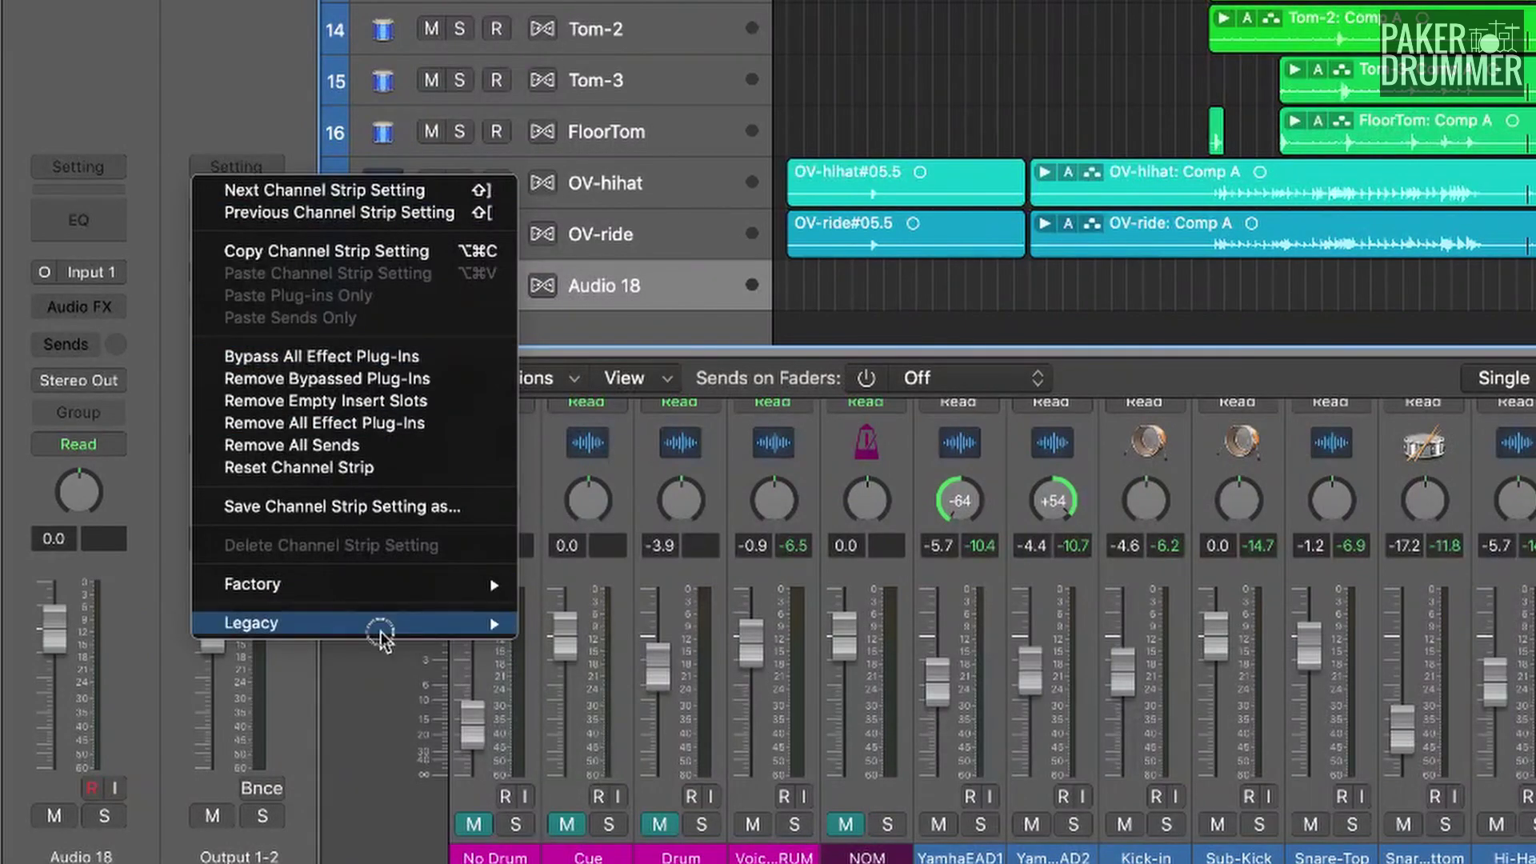
{"action": "mouse_move", "coordinate": [392, 626]}
{"action": "mouse_move", "coordinate": [786, 624]}
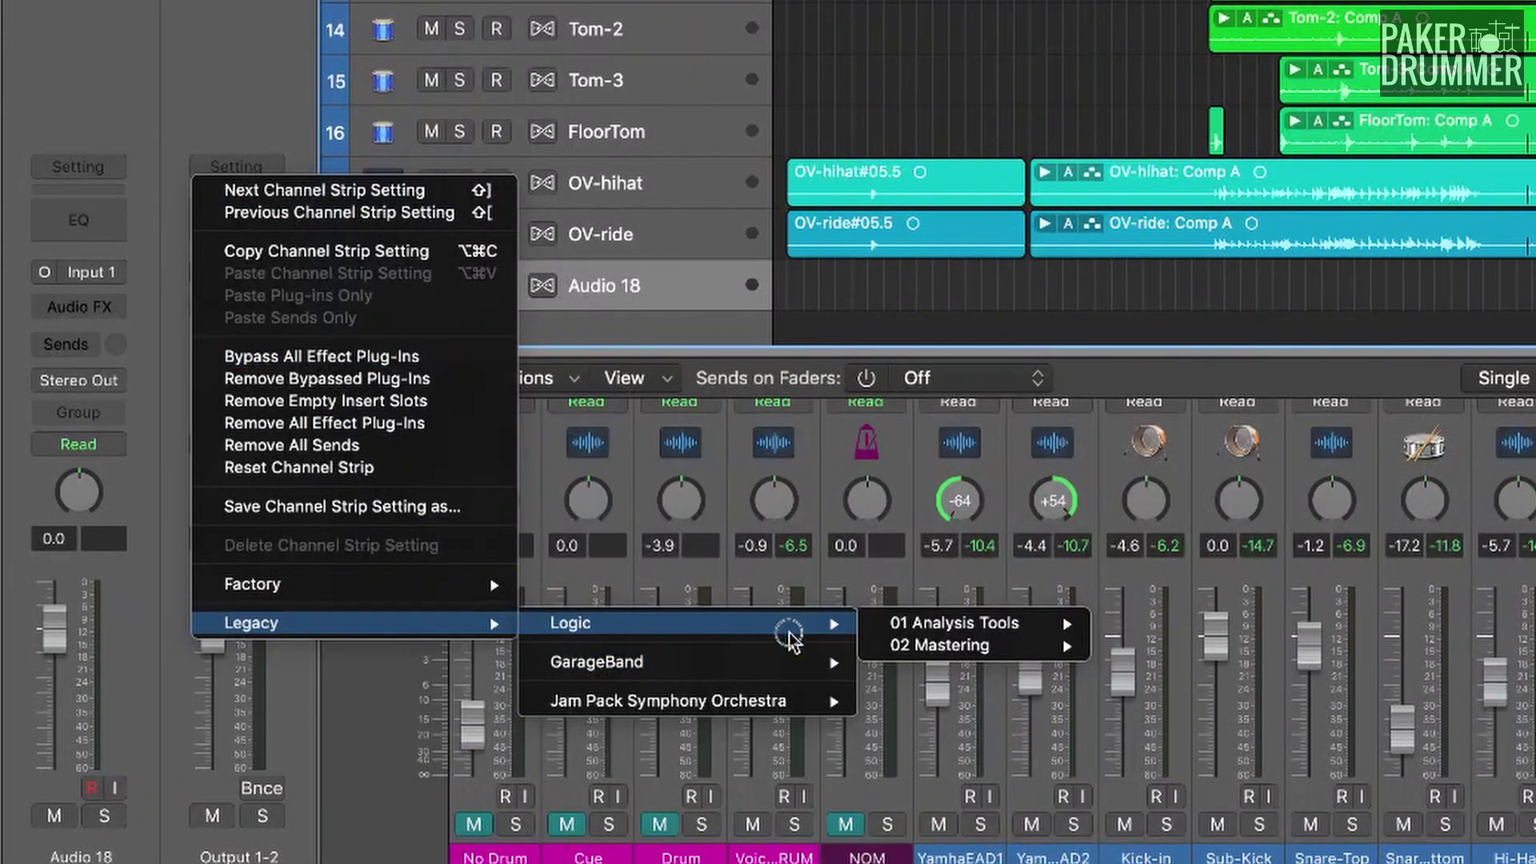
{"action": "mouse_move", "coordinate": [1001, 638]}
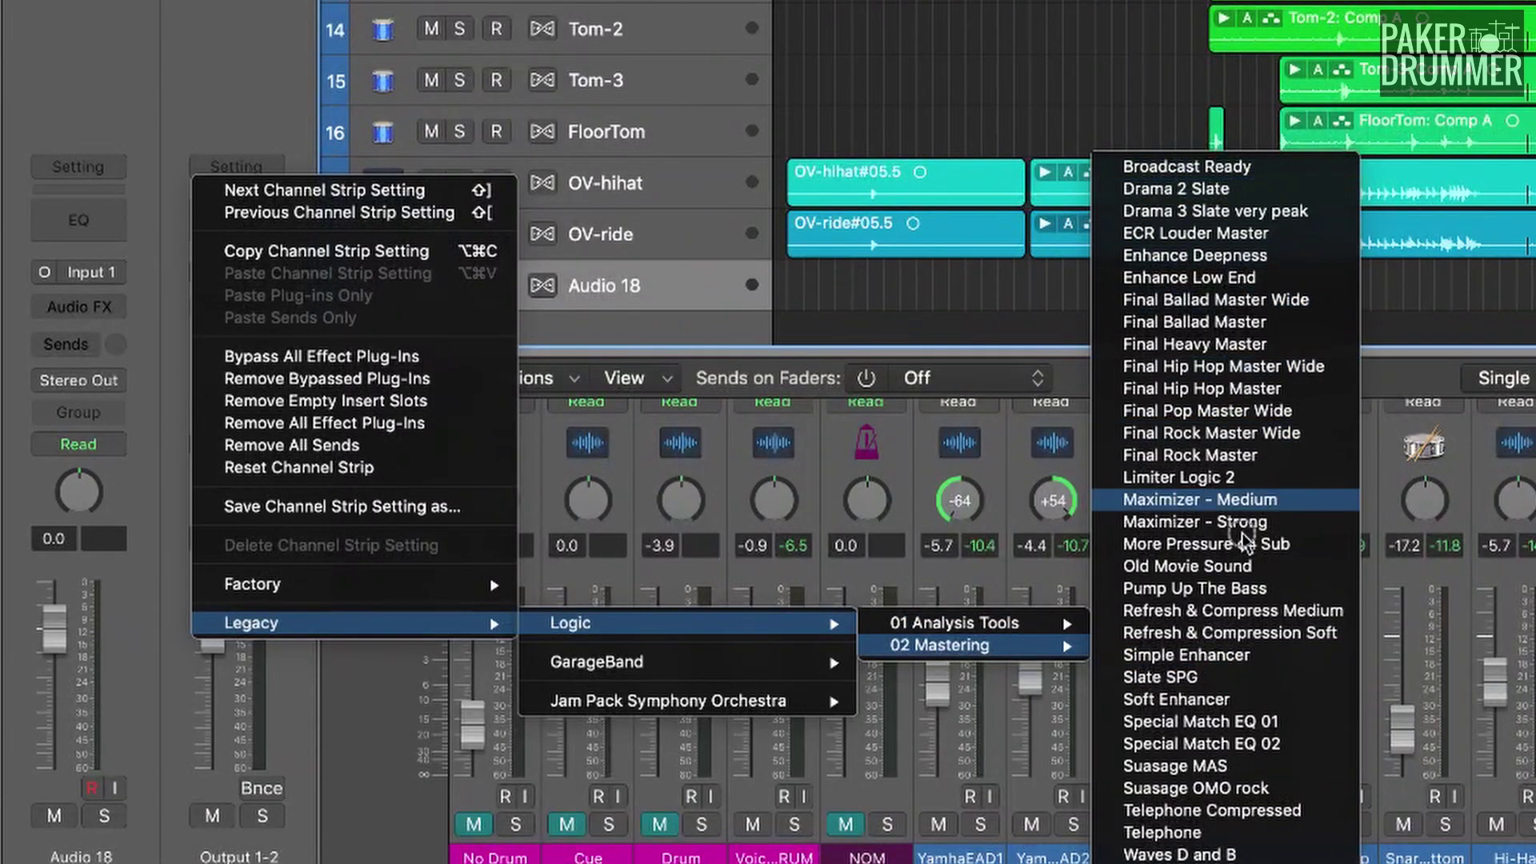
{"action": "left_click", "coordinate": [1184, 765]}
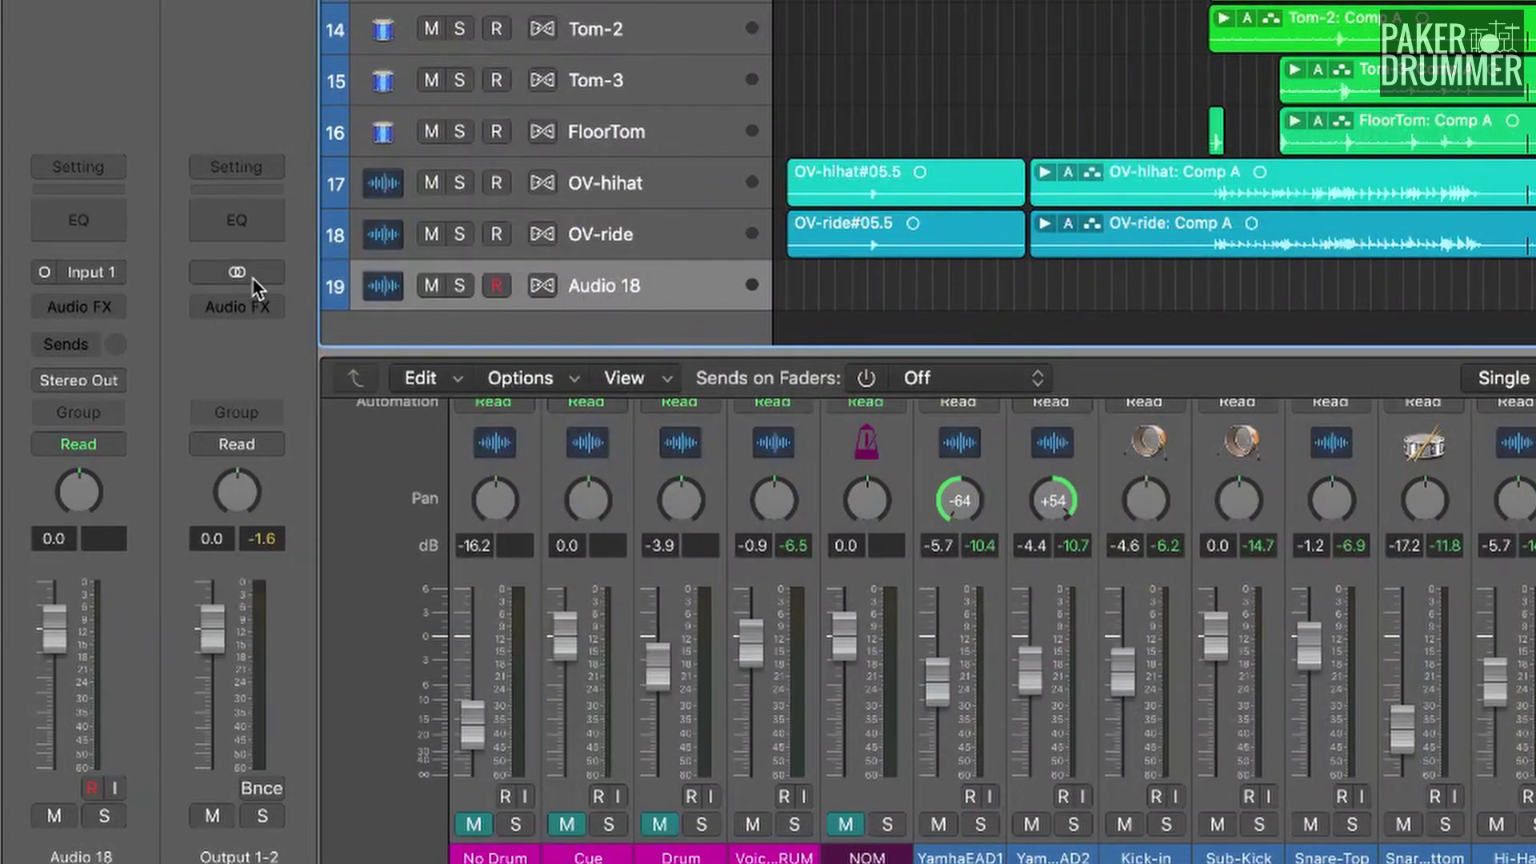
- Insert the Ozone 9 plug-in in Output 1-2's first audio effect slot and move its window away from the arrangement's right part
{"action": "left_click", "coordinate": [255, 306]}
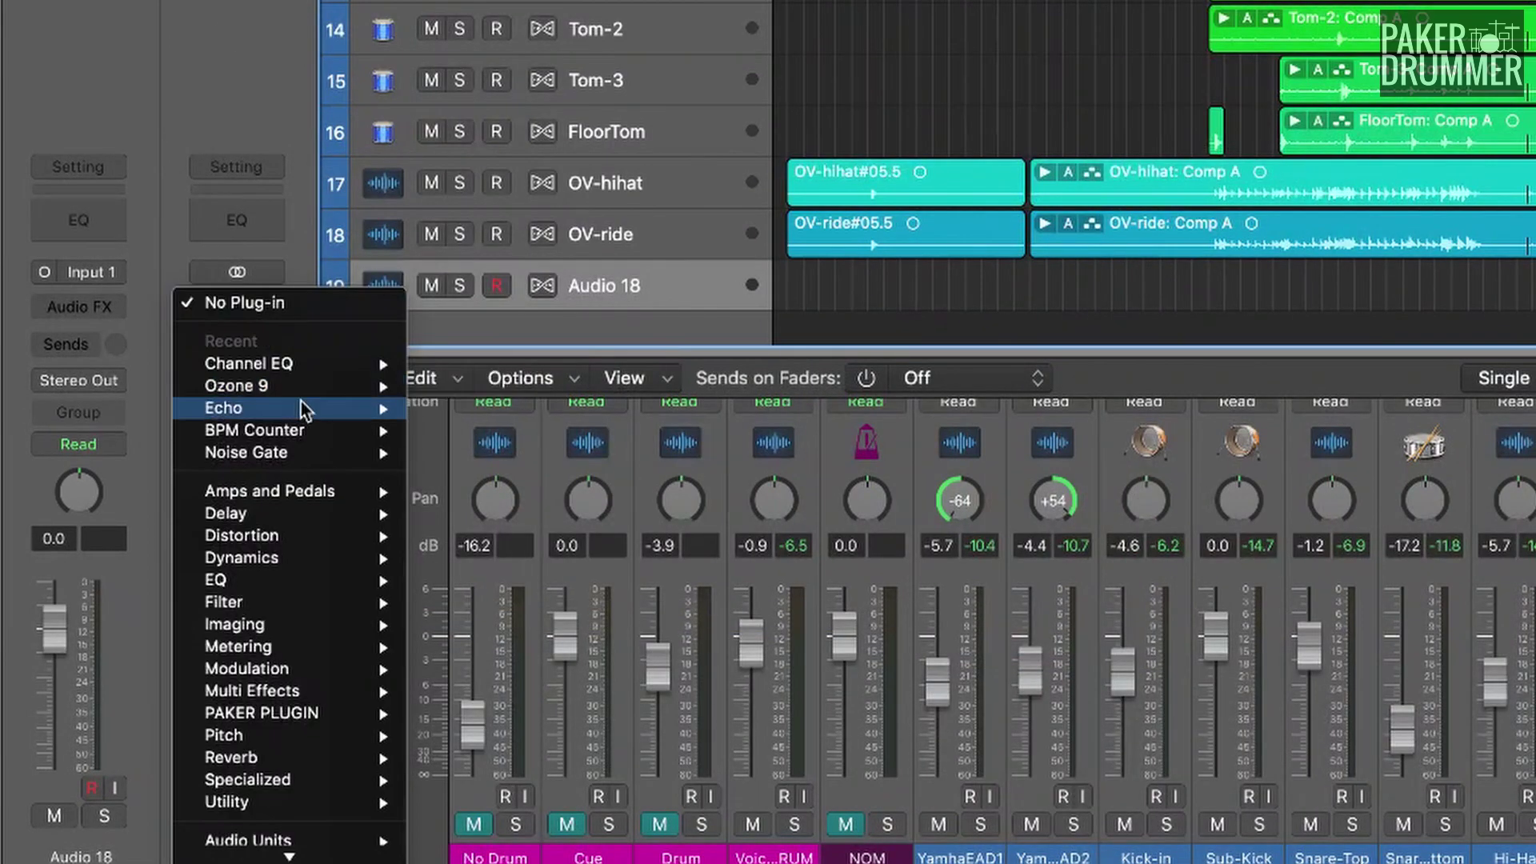
{"action": "mouse_move", "coordinate": [336, 386]}
{"action": "left_click", "coordinate": [473, 382]}
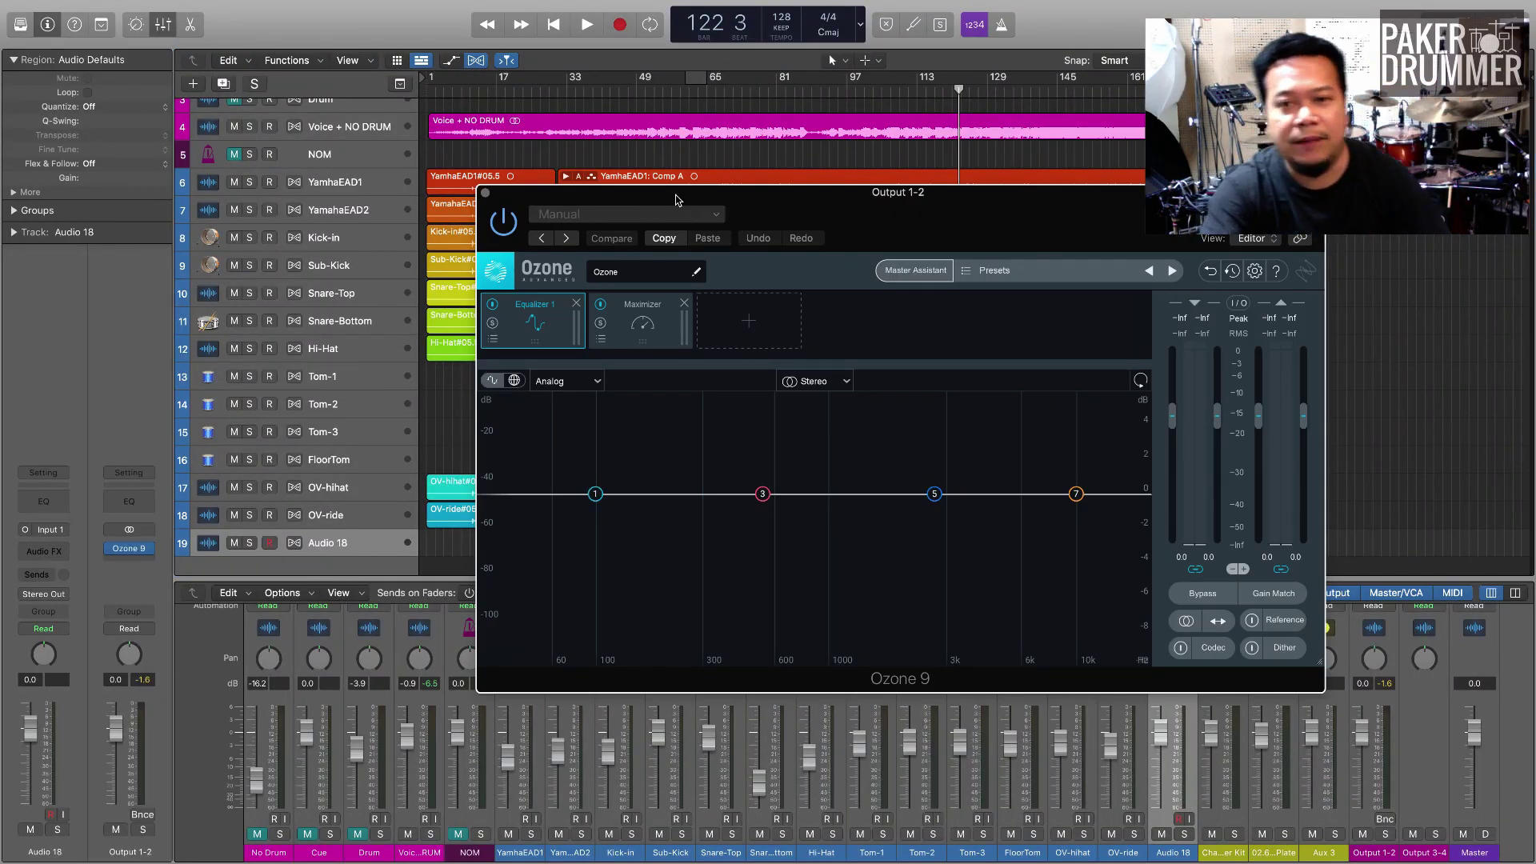
{"action": "left_click_drag", "start_coordinate": [1002, 220], "coordinate": [583, 158]}
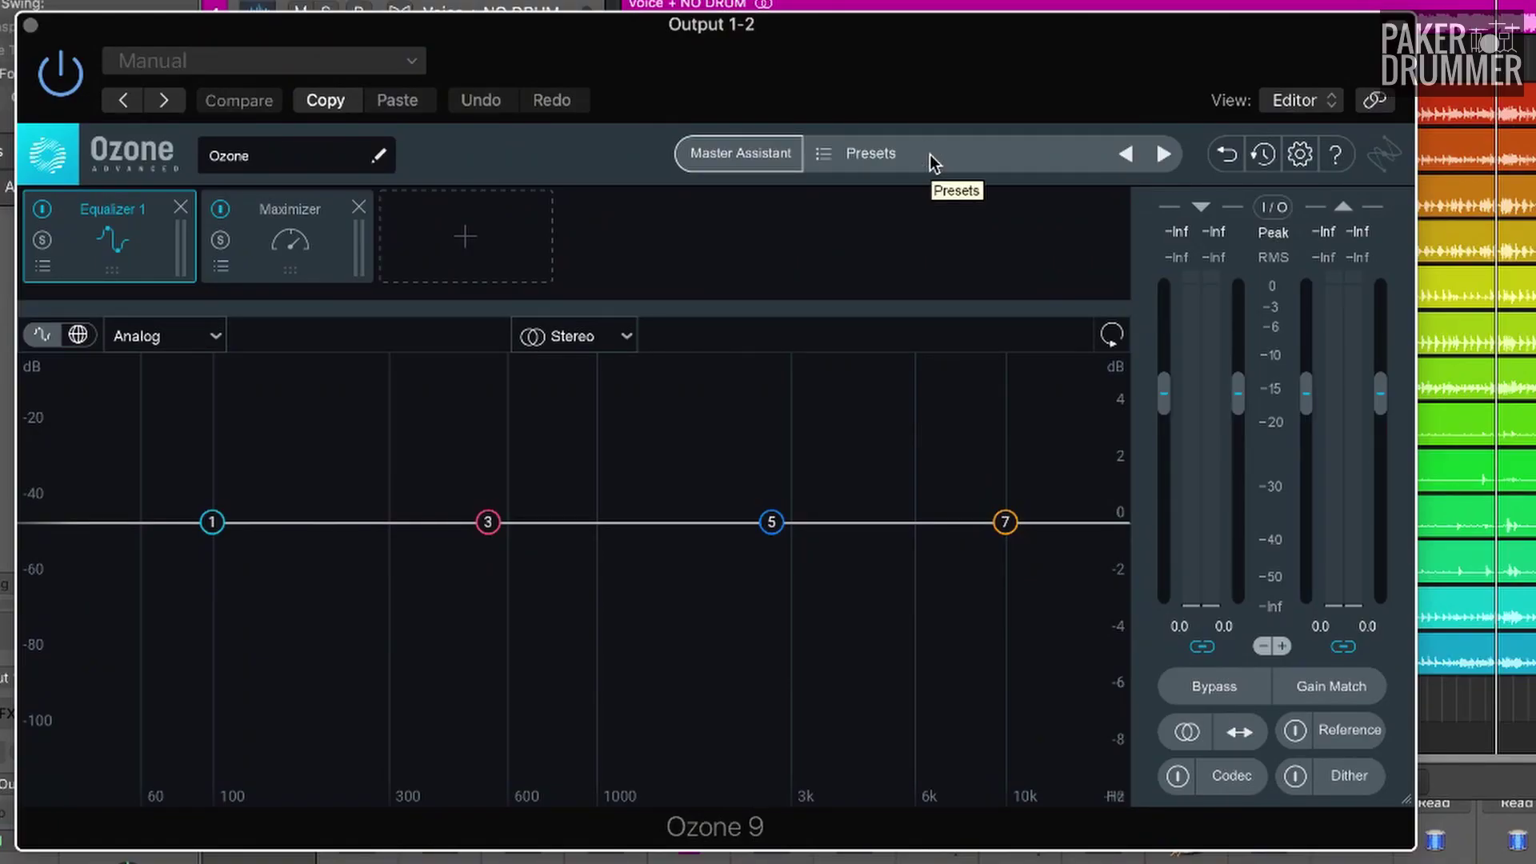
- Load Ozone's CD Clean Basic preset from All-Purpose Mastering and audition it by starting and stopping playback
{"action": "left_click", "coordinate": [930, 155]}
{"action": "left_click", "coordinate": [564, 366]}
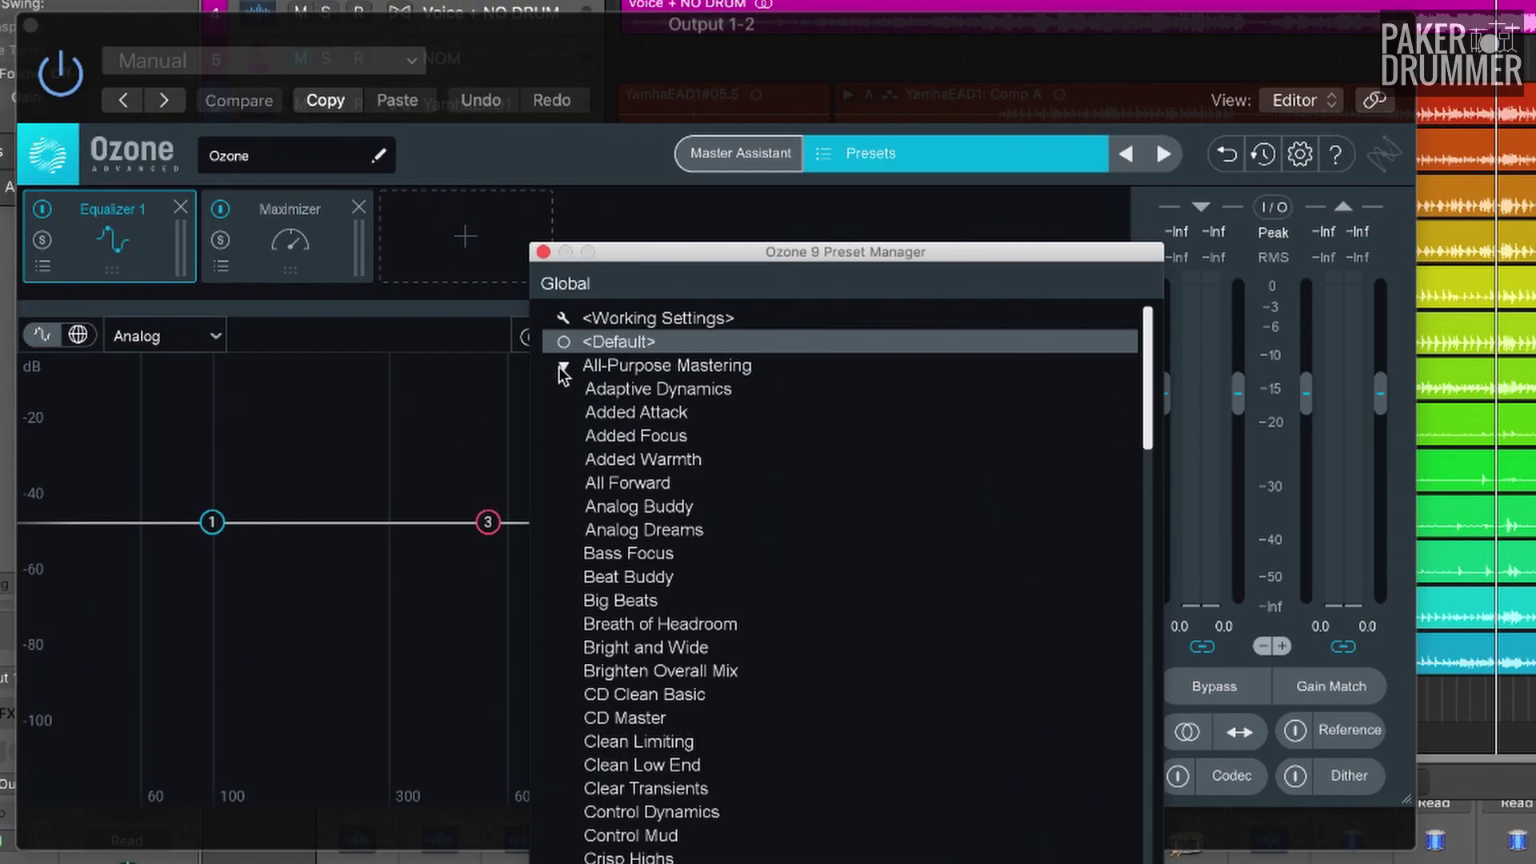
{"action": "left_click", "coordinate": [680, 695]}
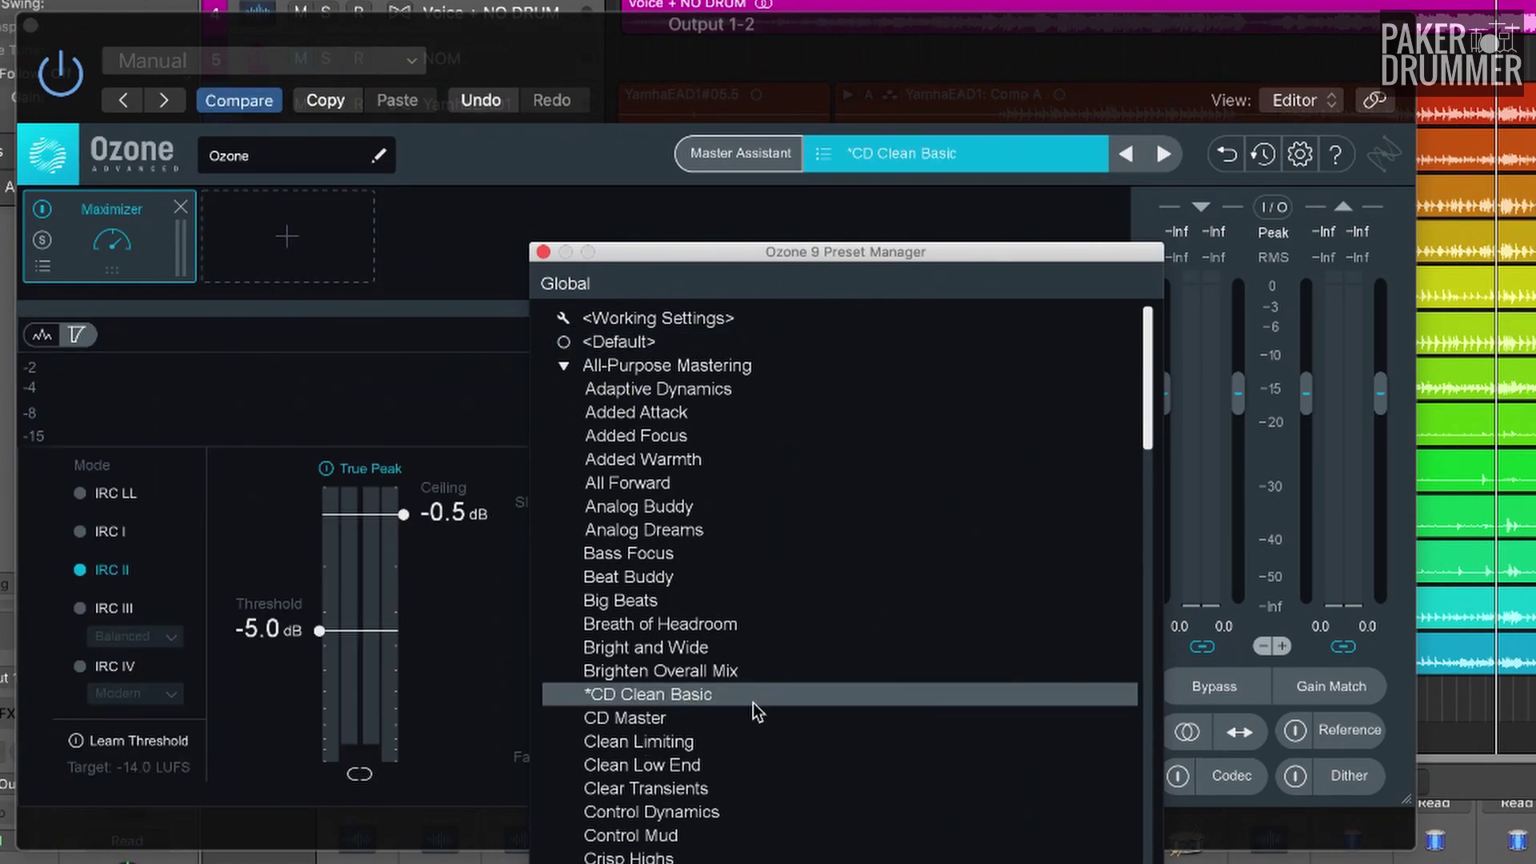
{"action": "left_click", "coordinate": [693, 717]}
{"action": "left_click", "coordinate": [696, 695]}
{"action": "key", "text": "Return"}
{"action": "key", "text": "space"}
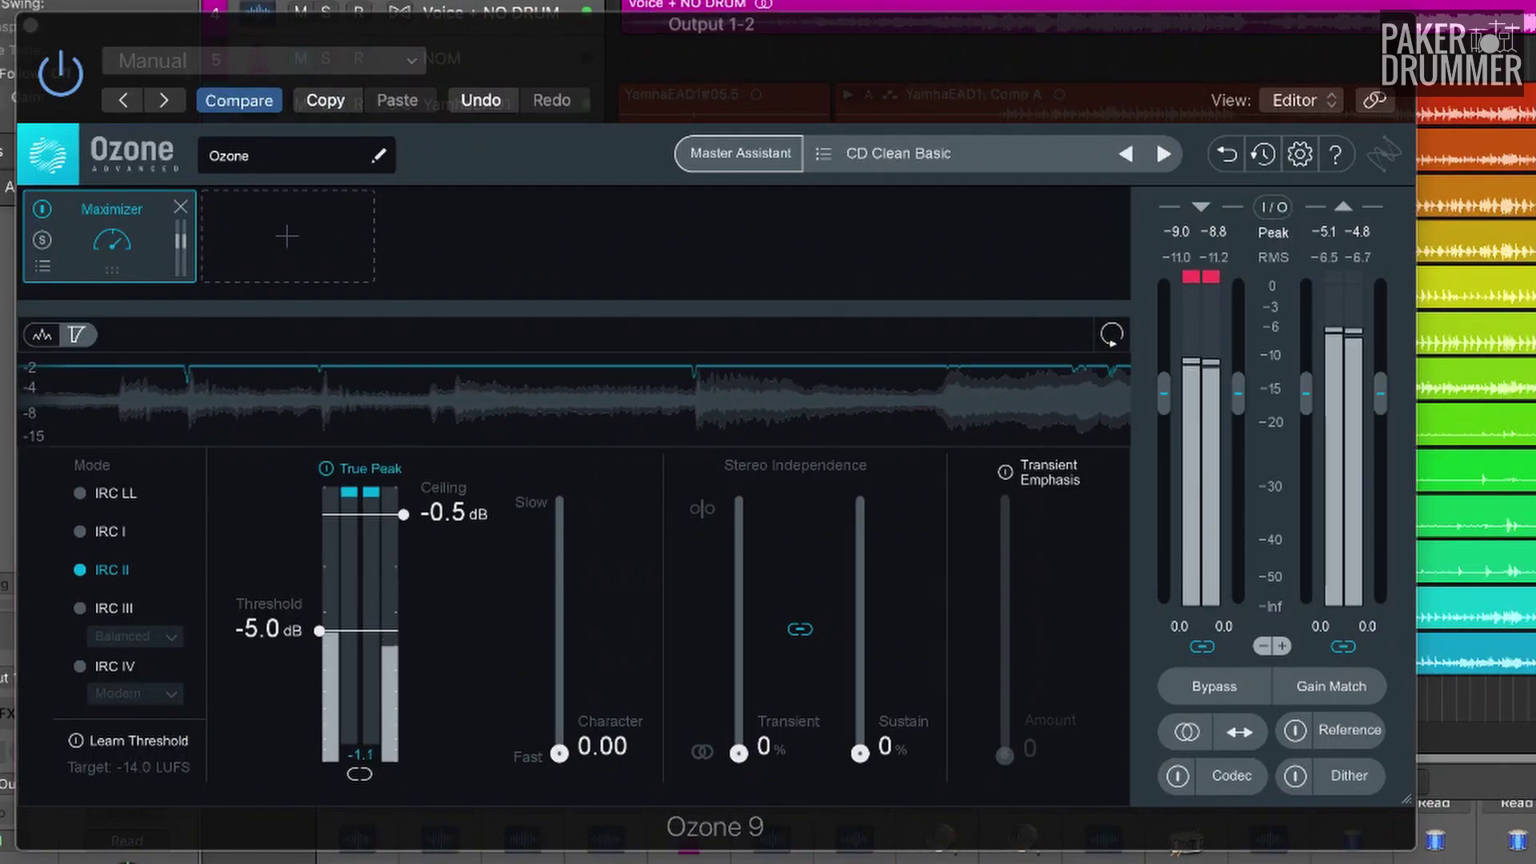
{"action": "key", "text": "space"}
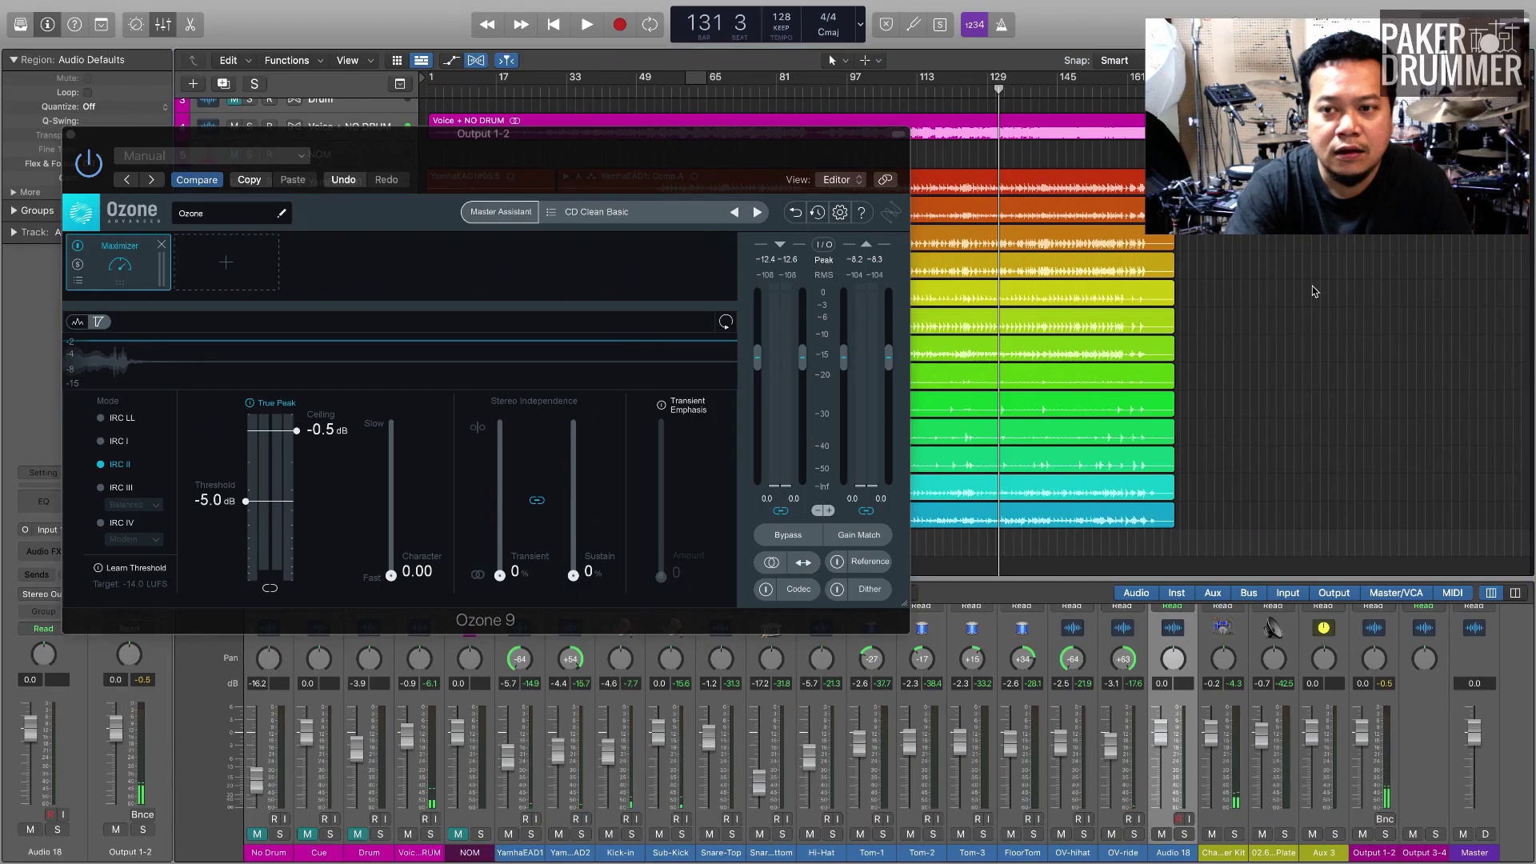
- Load the Old School Smooth preset in Ozone, close the preset manager and audition the song from about bar 139
{"action": "left_click", "coordinate": [689, 216]}
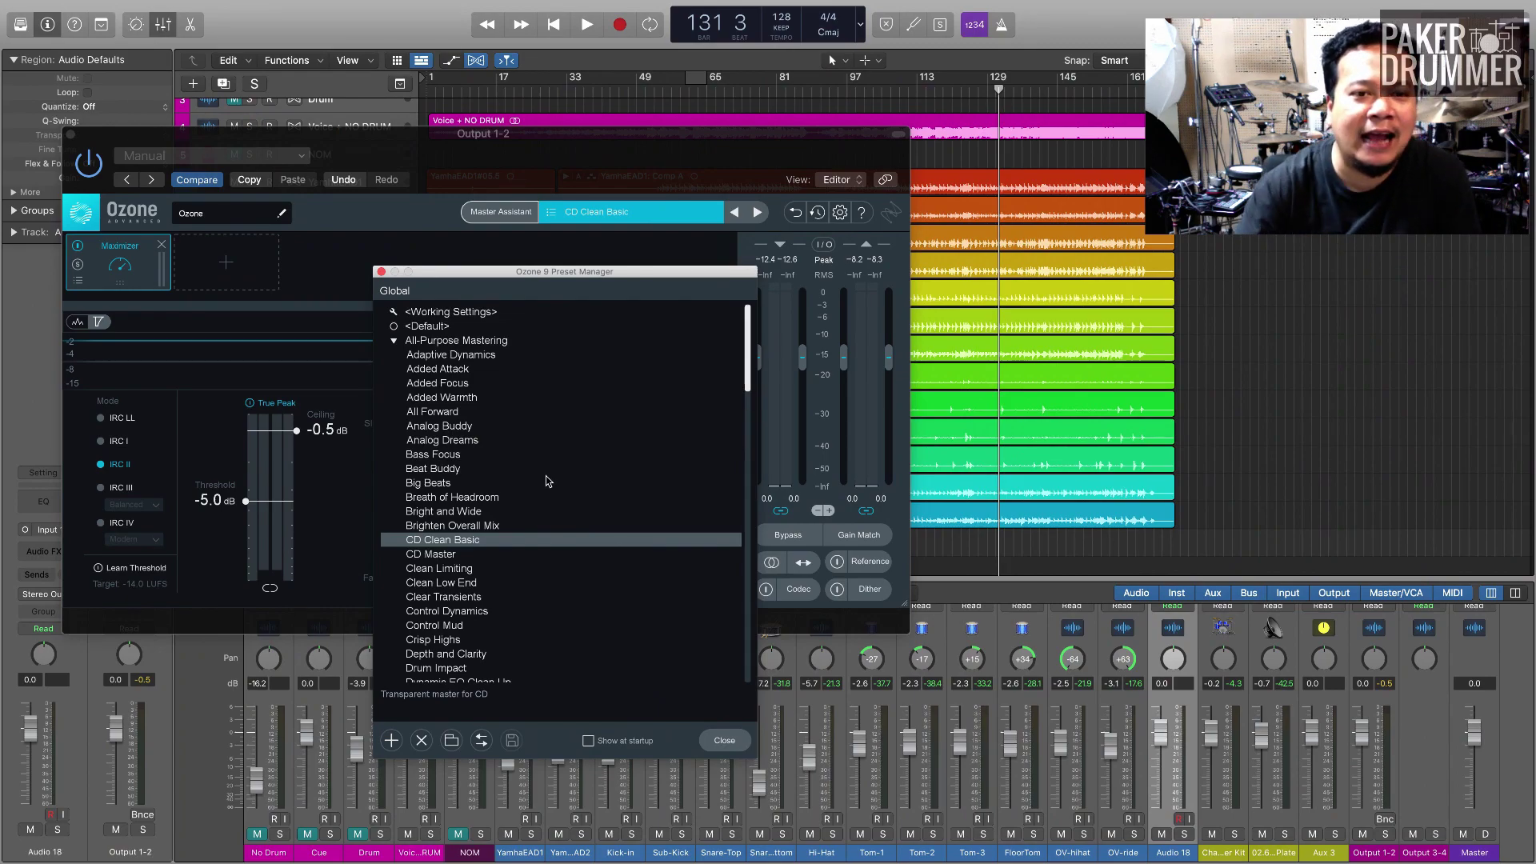
{"action": "scroll", "coordinate": [535, 489], "scroll_direction": "down", "scroll_amount": 5}
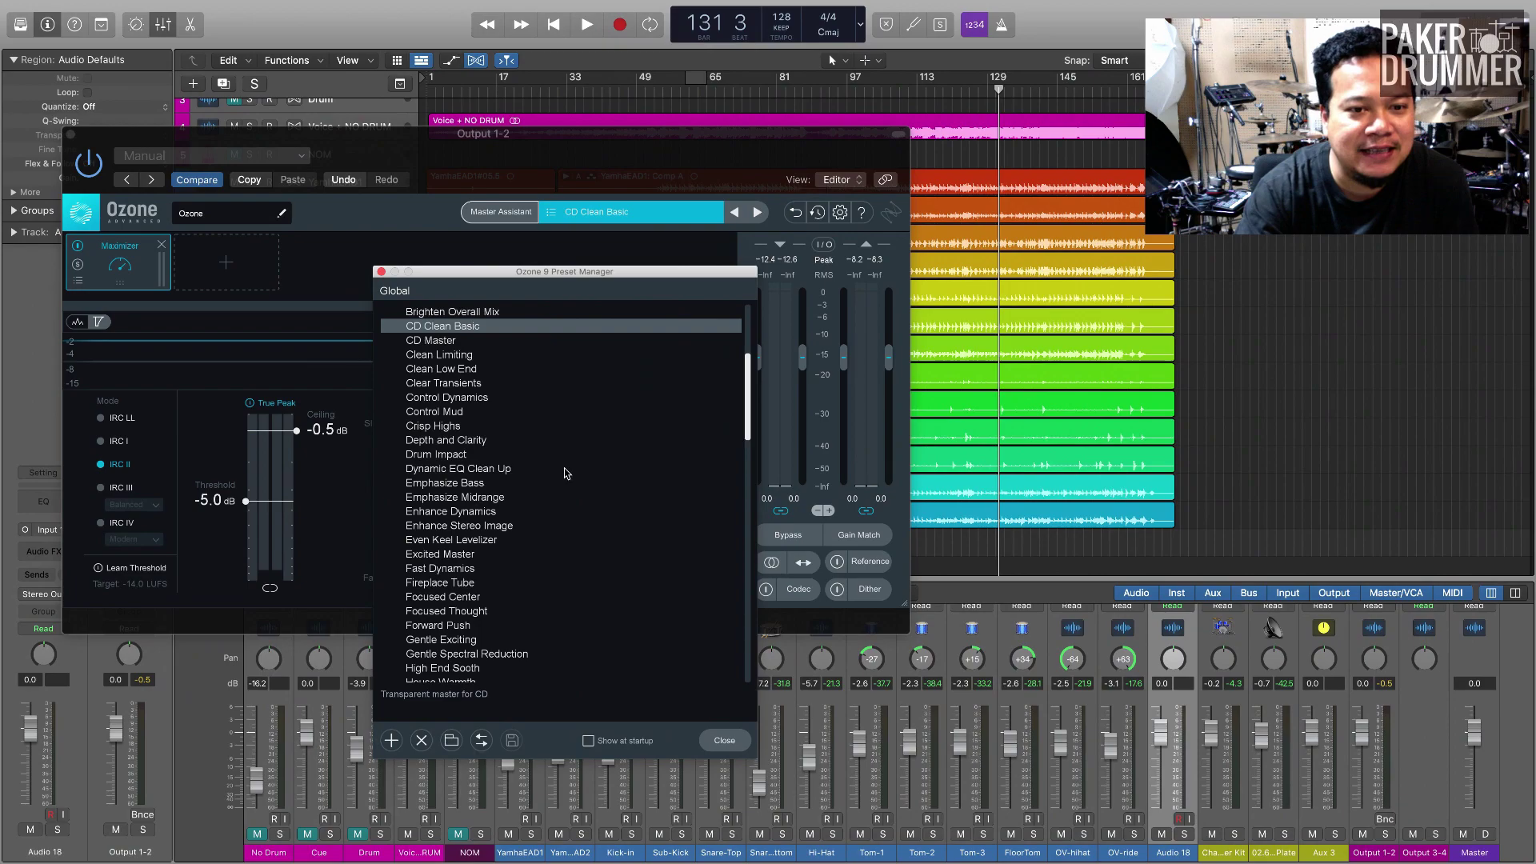
{"action": "left_click", "coordinate": [502, 455]}
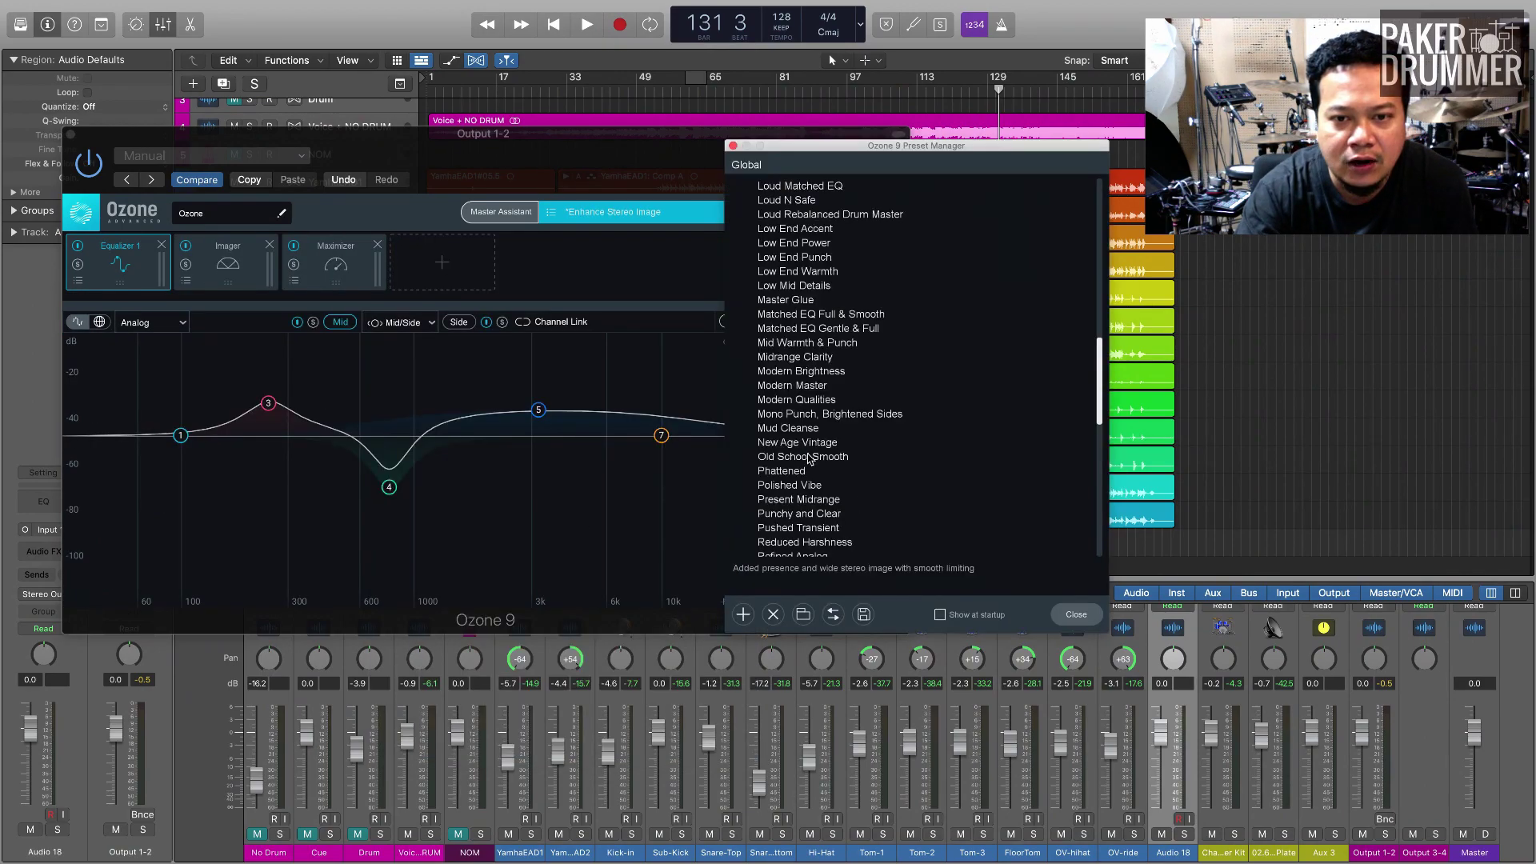
{"action": "left_click", "coordinate": [1021, 456]}
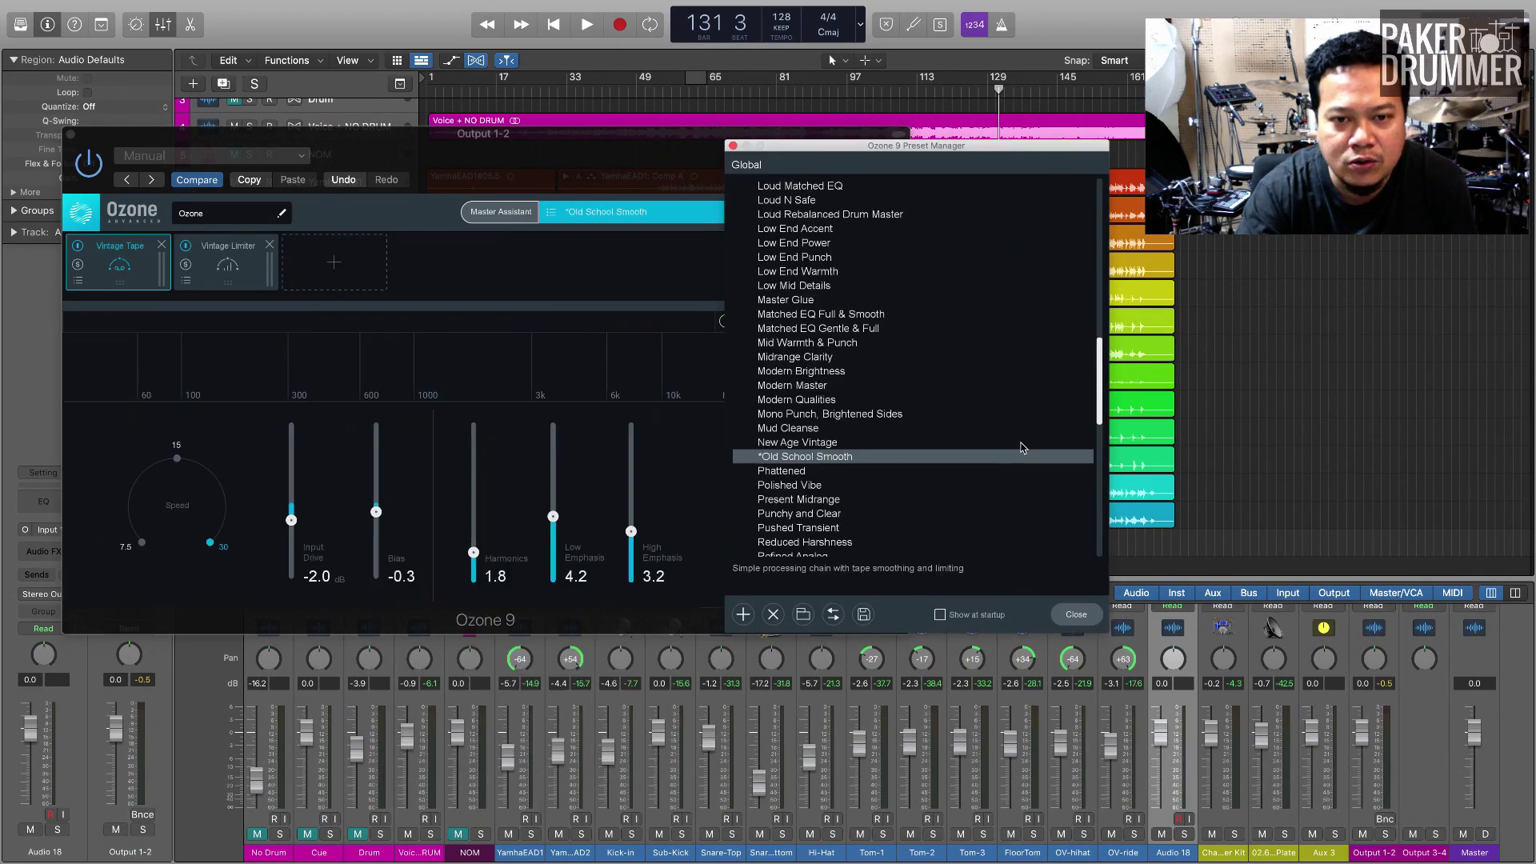
{"action": "left_click", "coordinate": [1071, 616]}
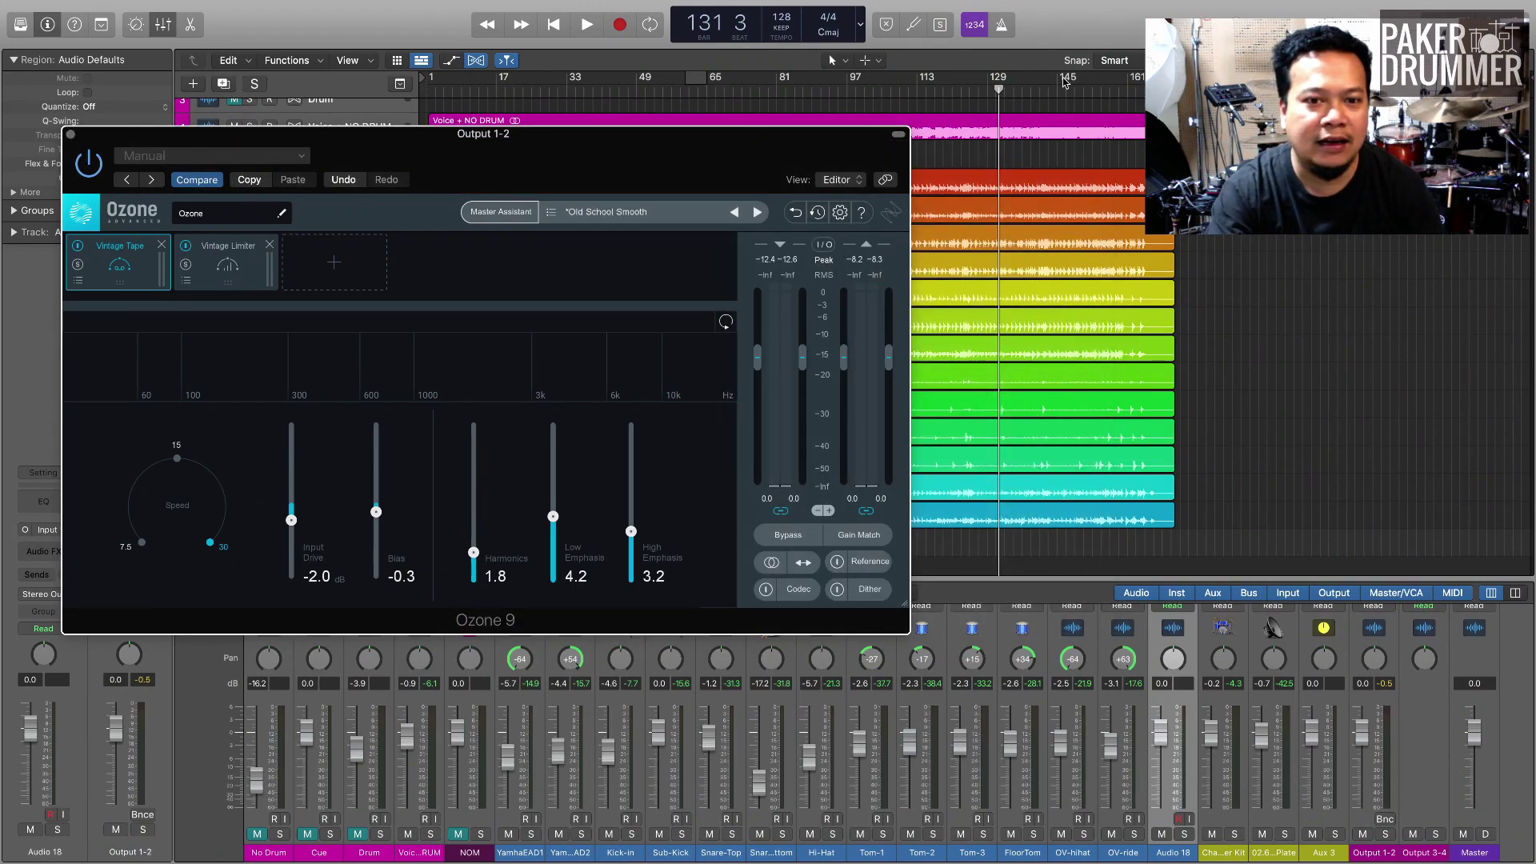
{"action": "double_click", "coordinate": [1032, 93]}
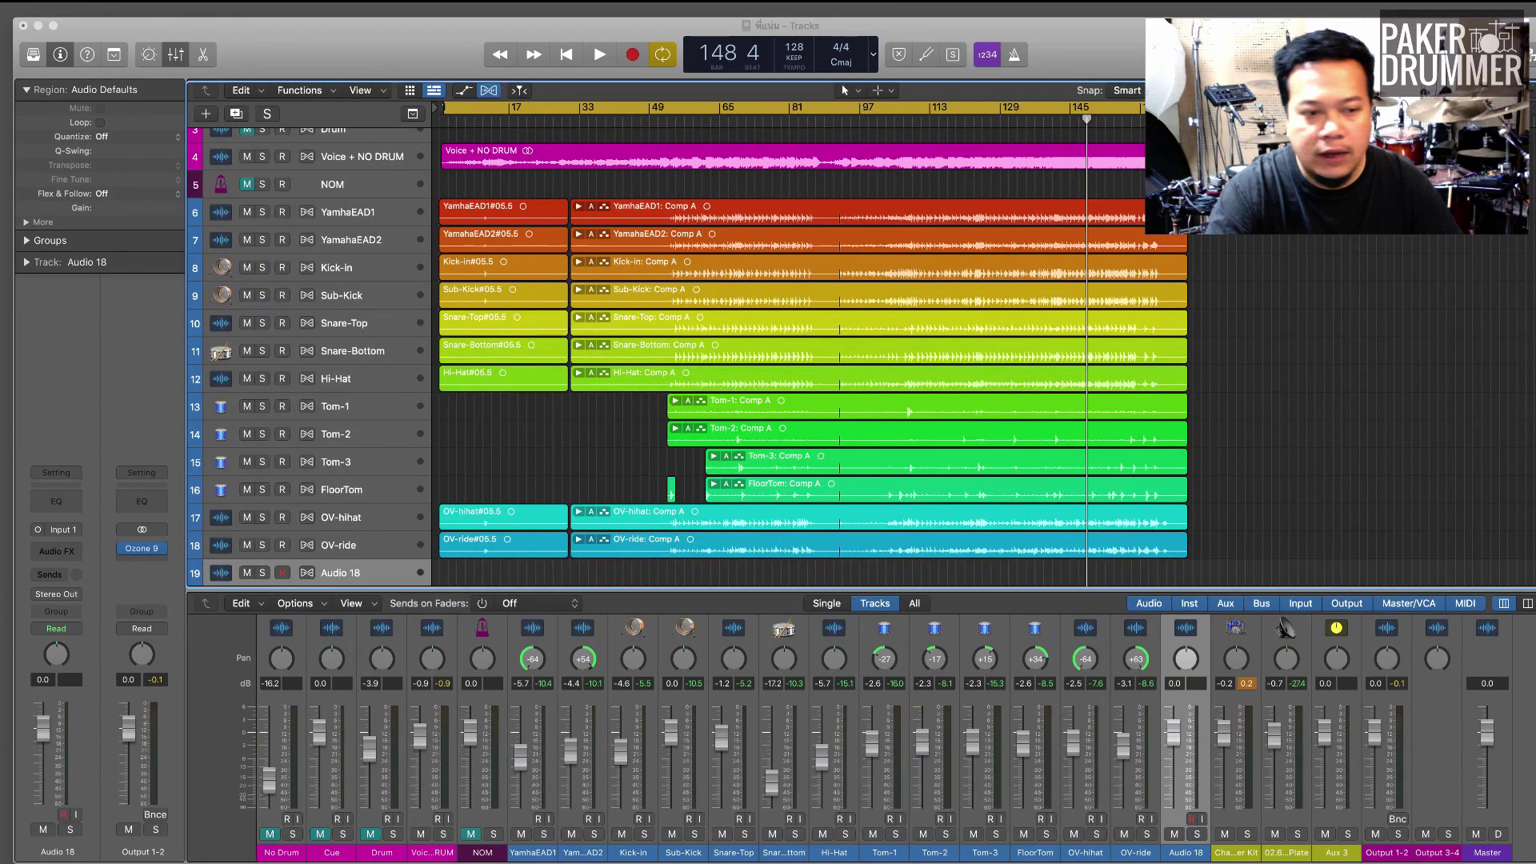
- Bounce Output 1-2 offline to a PCM Wave file at 24 Bit, 48000, Interleaved, without dithering, from bar 2 to bar 173
{"action": "left_click", "coordinate": [155, 814]}
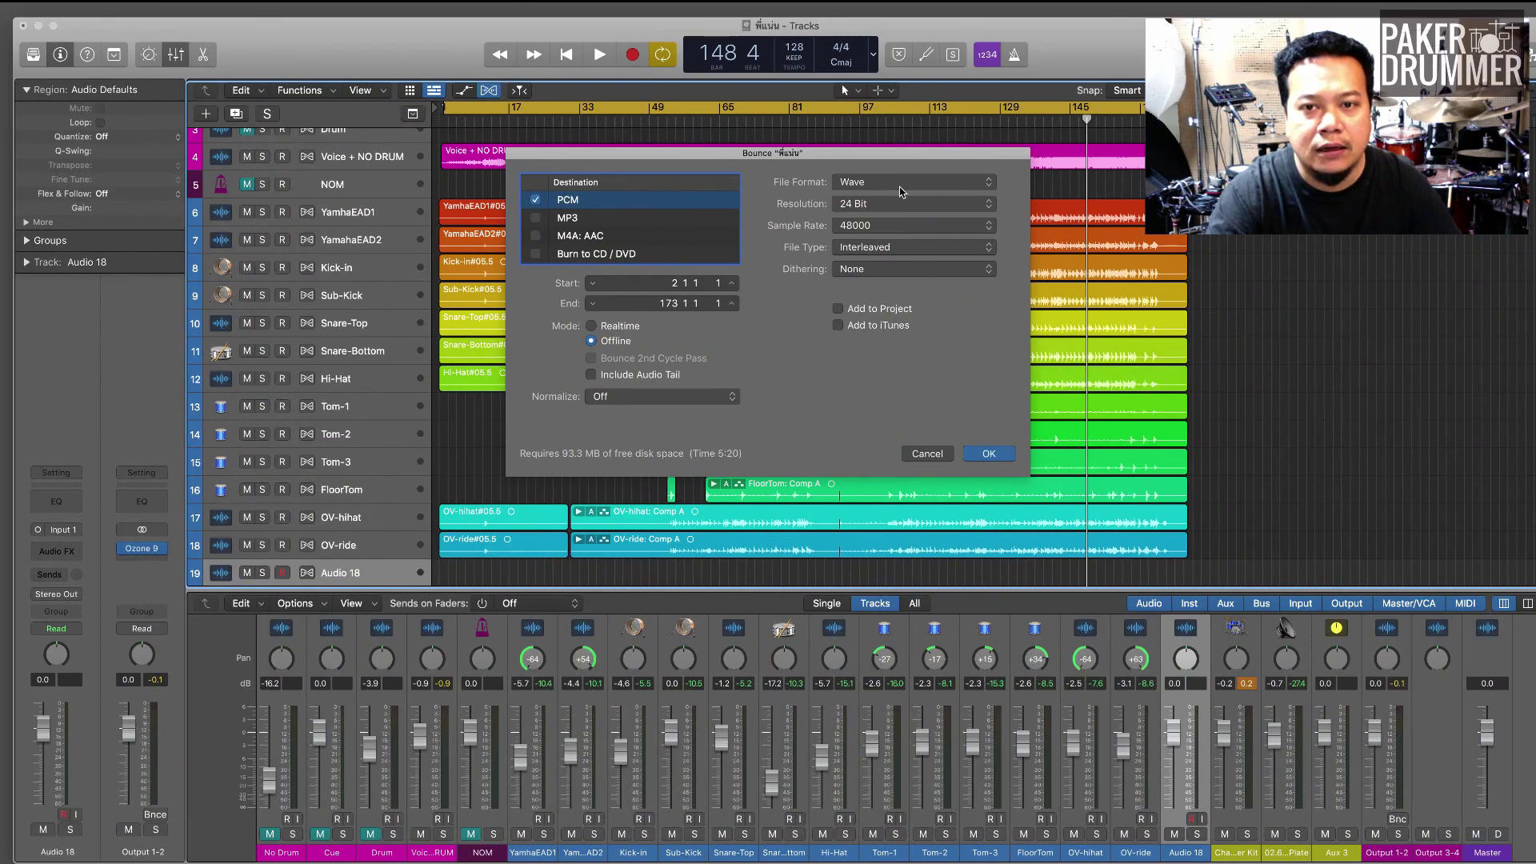
{"action": "left_click", "coordinate": [930, 189]}
{"action": "left_click", "coordinate": [930, 185]}
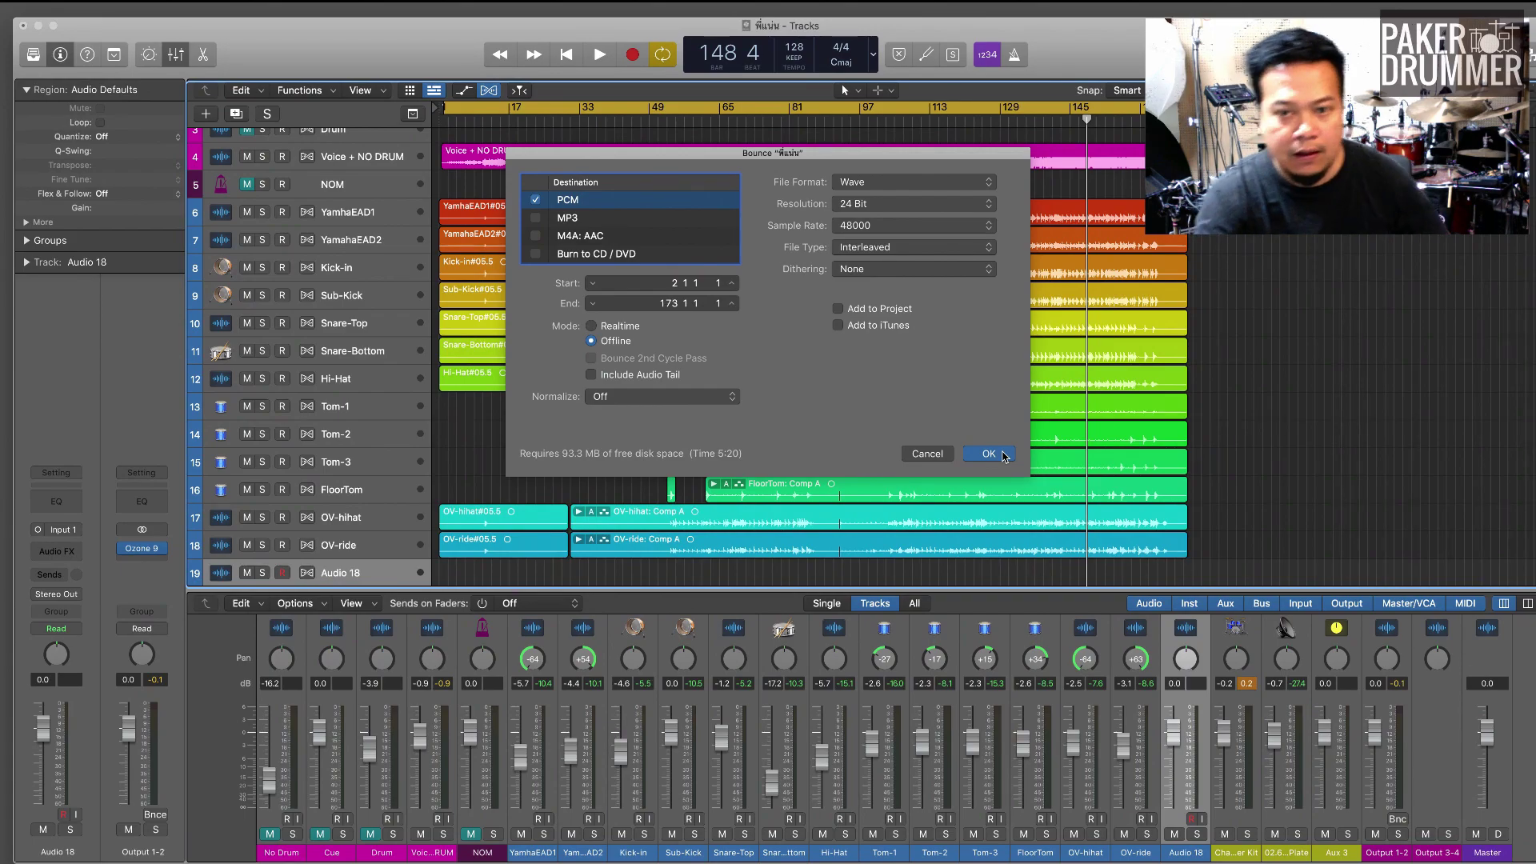
{"action": "left_click", "coordinate": [1005, 456]}
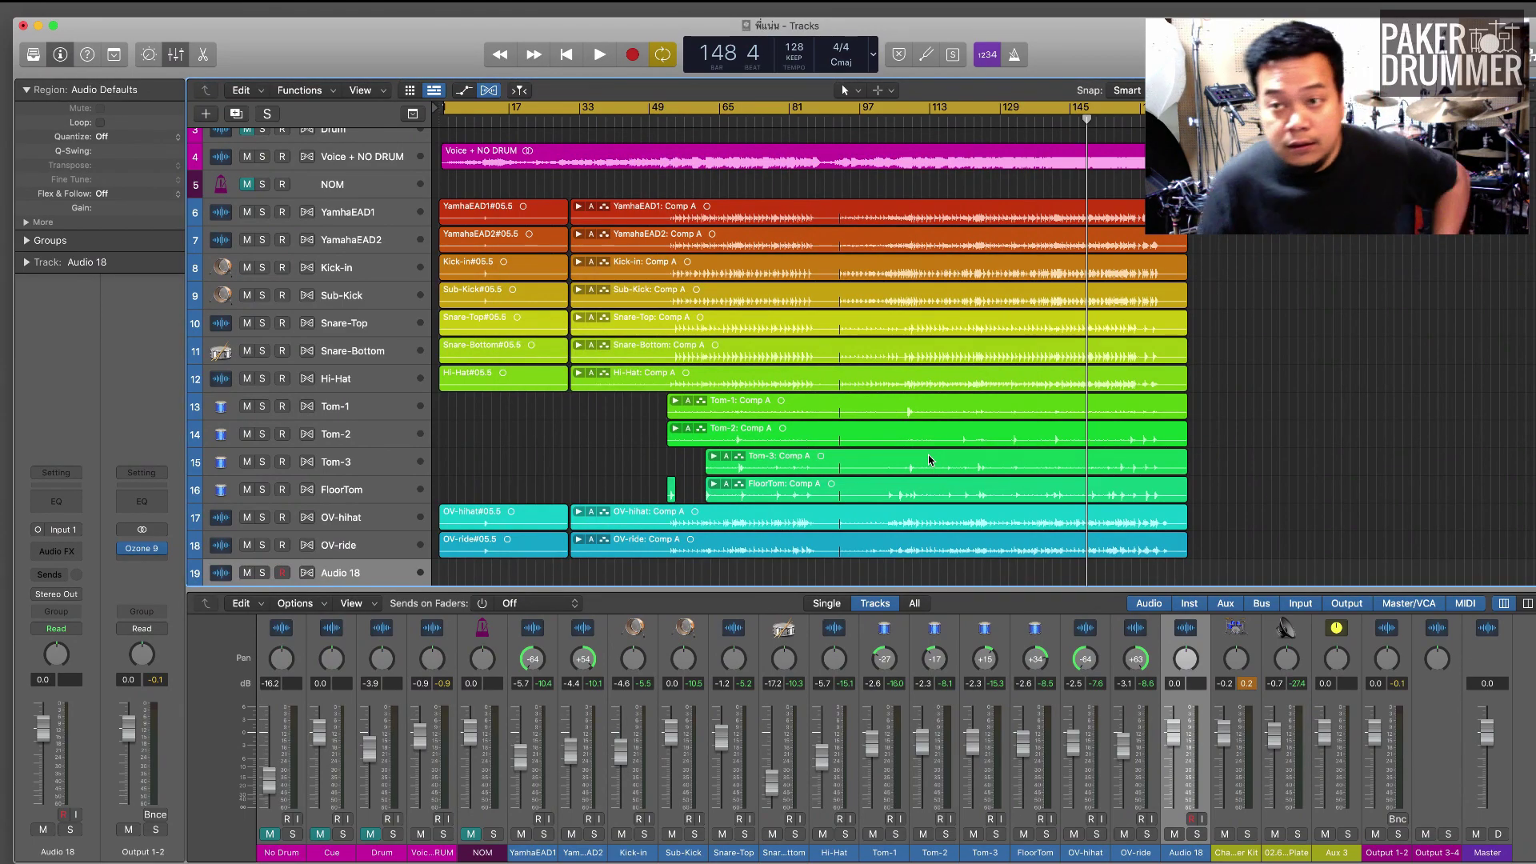